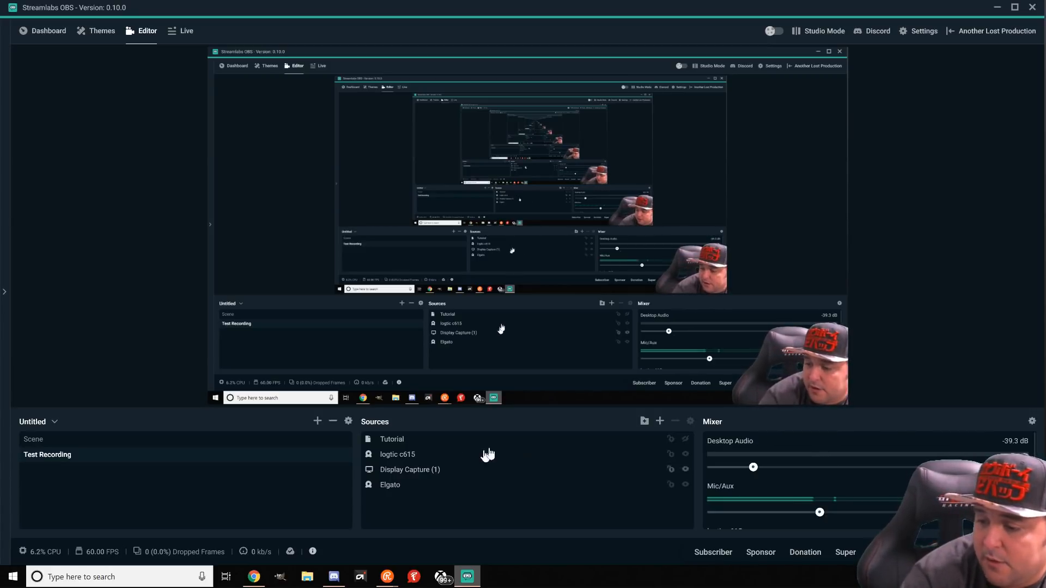
Add a new Alertbox widget source to the Test Recording scene, keeping its default name and properties
left_click(661, 422)
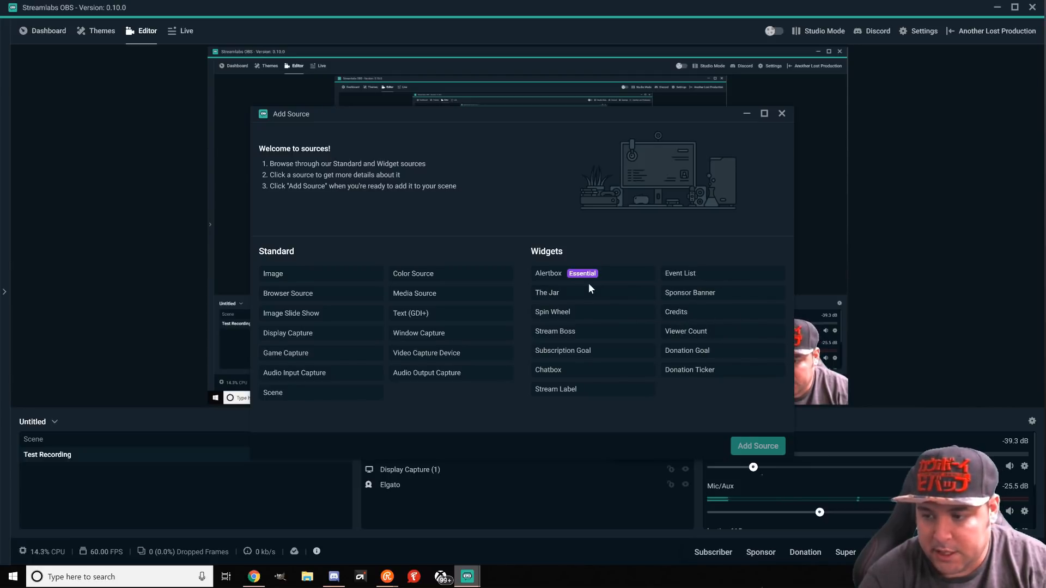
left_click(562, 280)
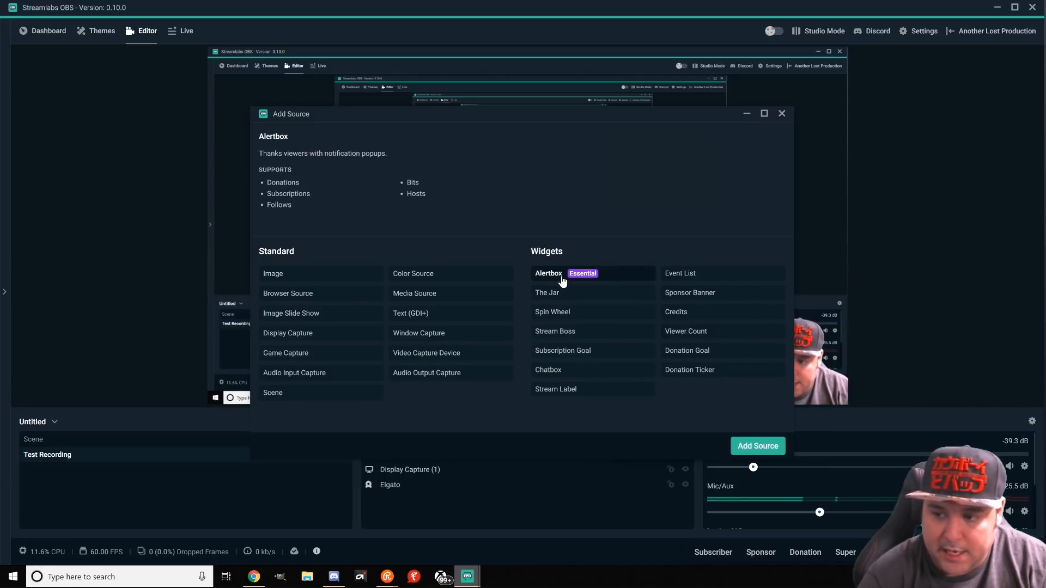
double_click(562, 280)
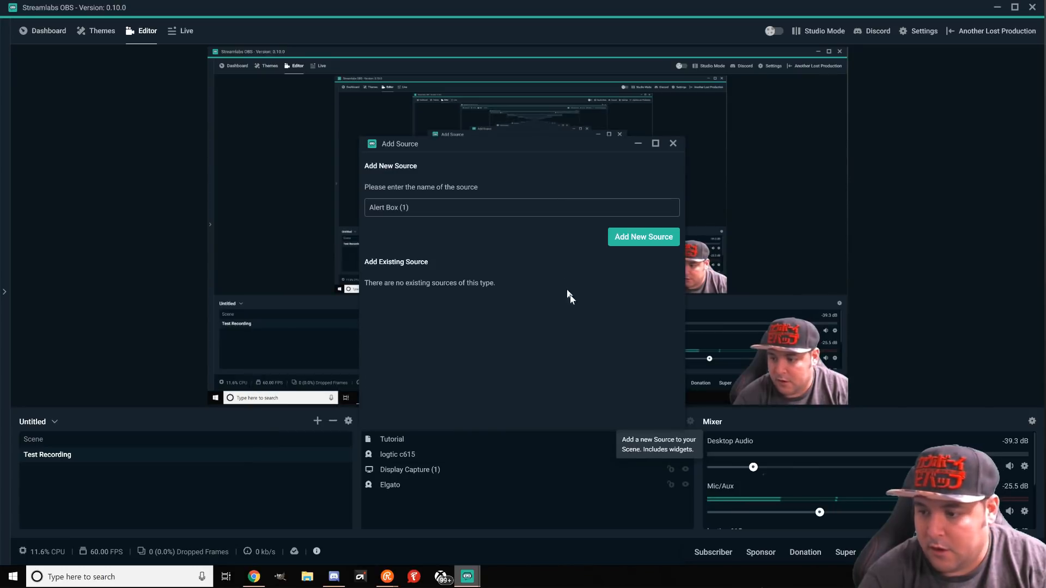
left_click(641, 239)
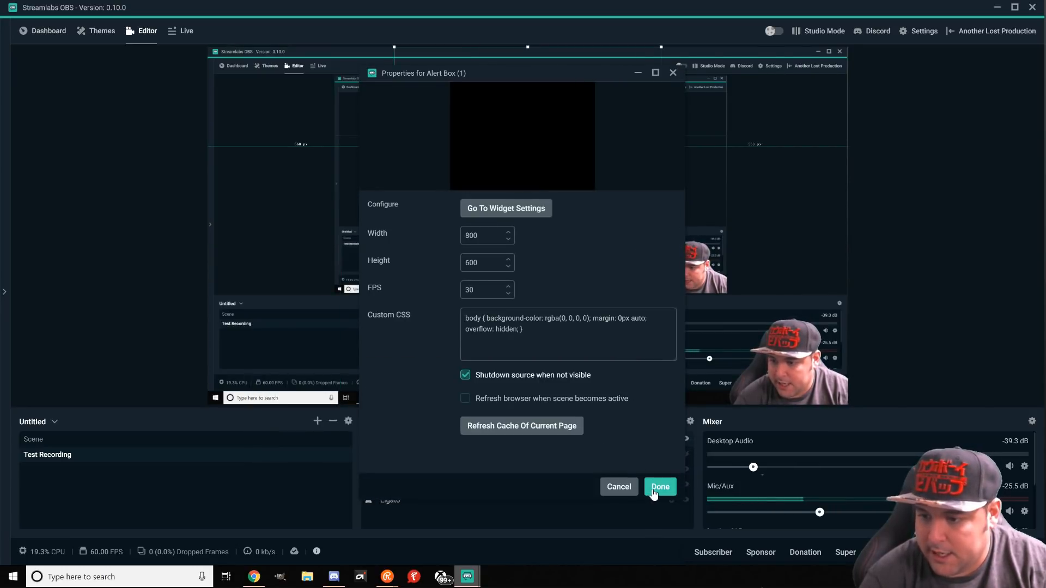
left_click(659, 487)
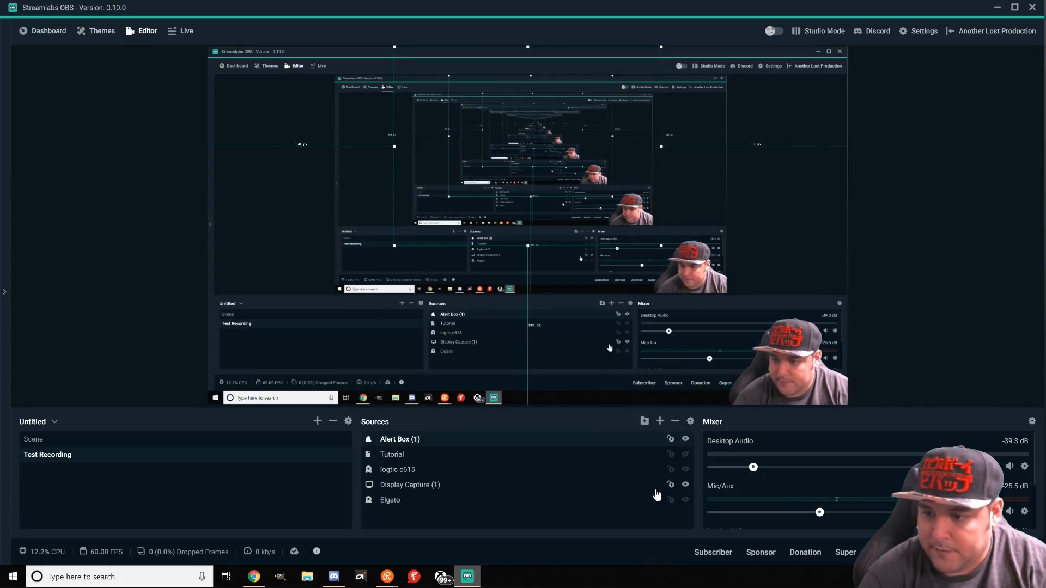
Move the alert box to about the middle of the canvas and run the subscriber, sponsor, donation and Super test alerts
left_click(730, 552)
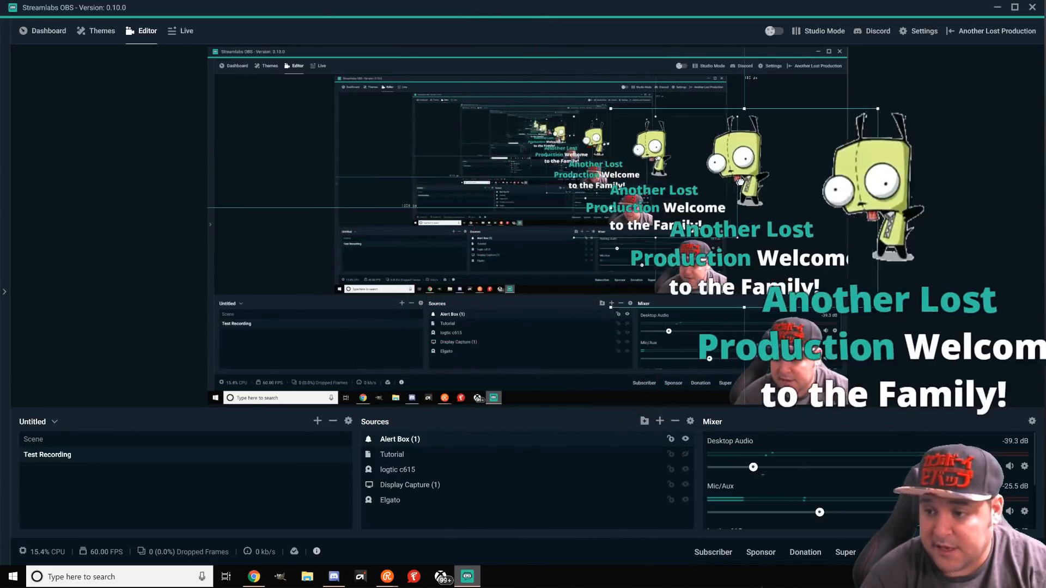
left_click_drag(361, 167, 550, 194)
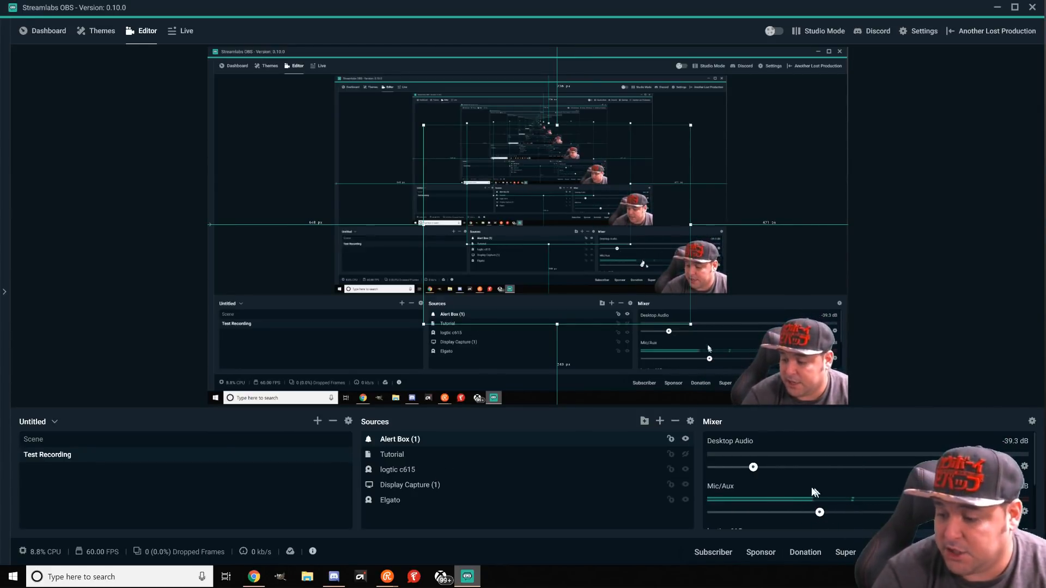
left_click(761, 553)
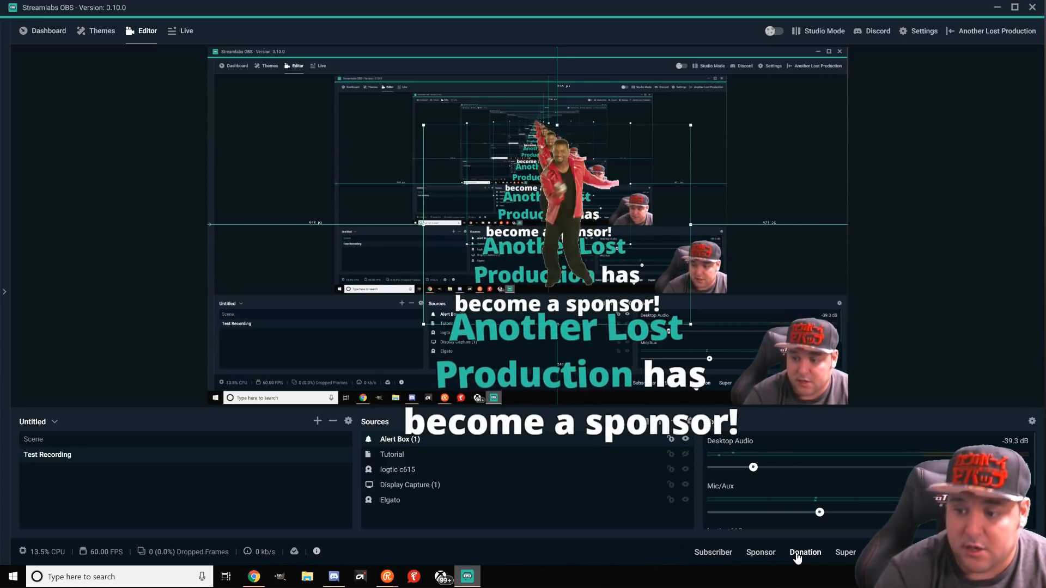
left_click(797, 555)
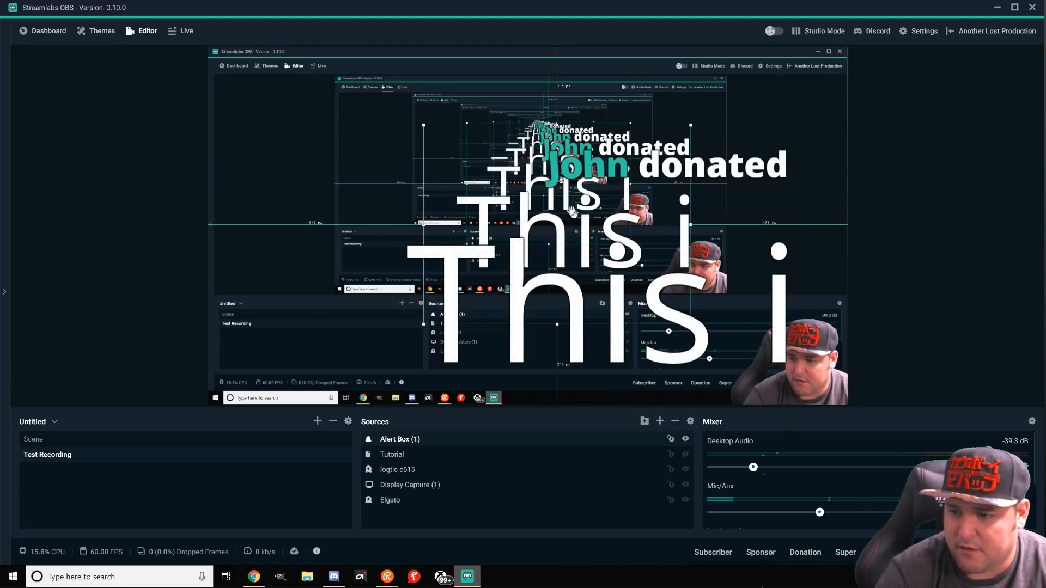
left_click(845, 553)
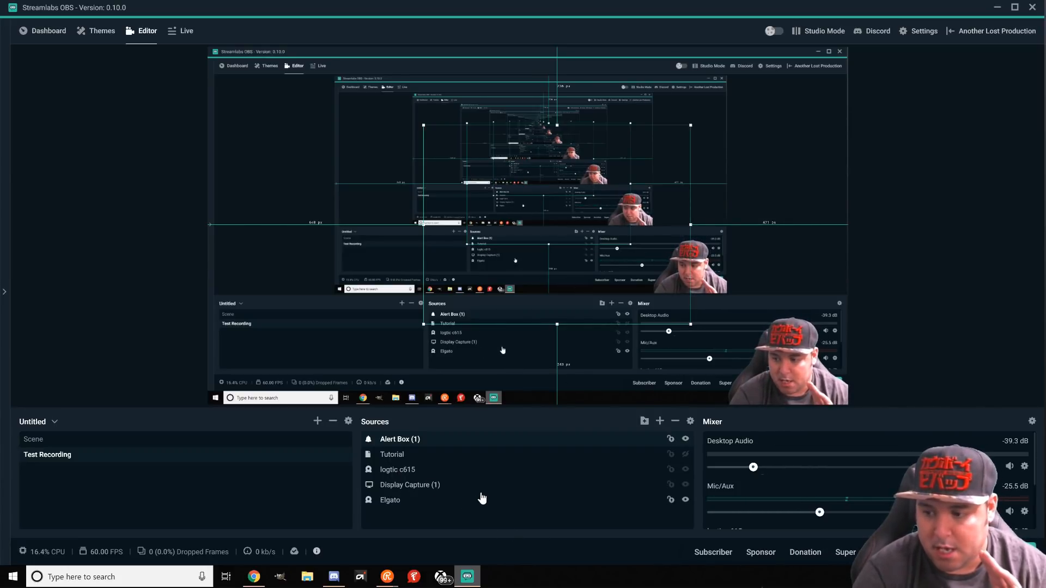
Preview the existing logtic c615 webcam as a video capture device source without adding it
left_click(659, 422)
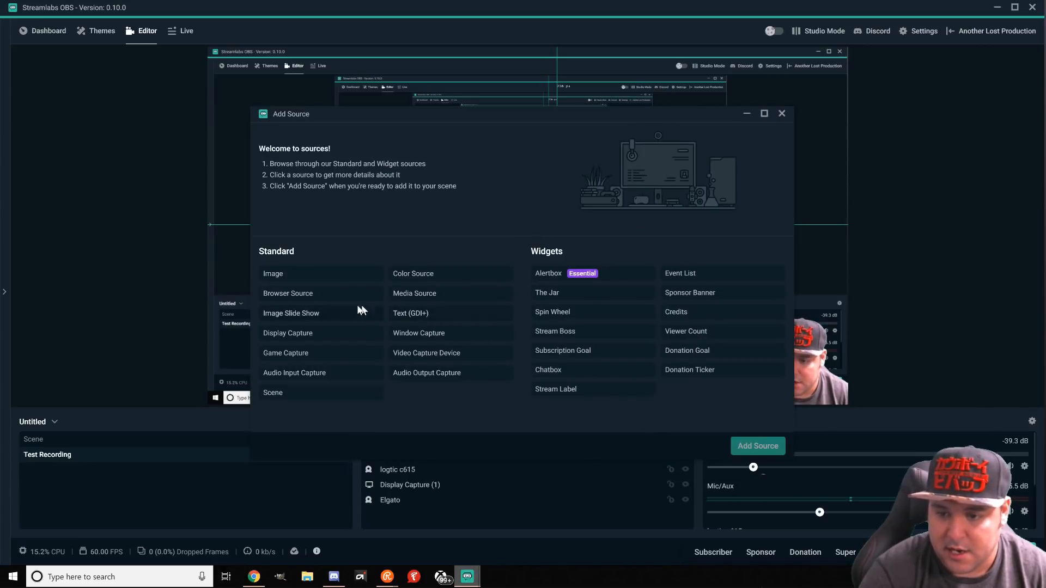
double_click(432, 355)
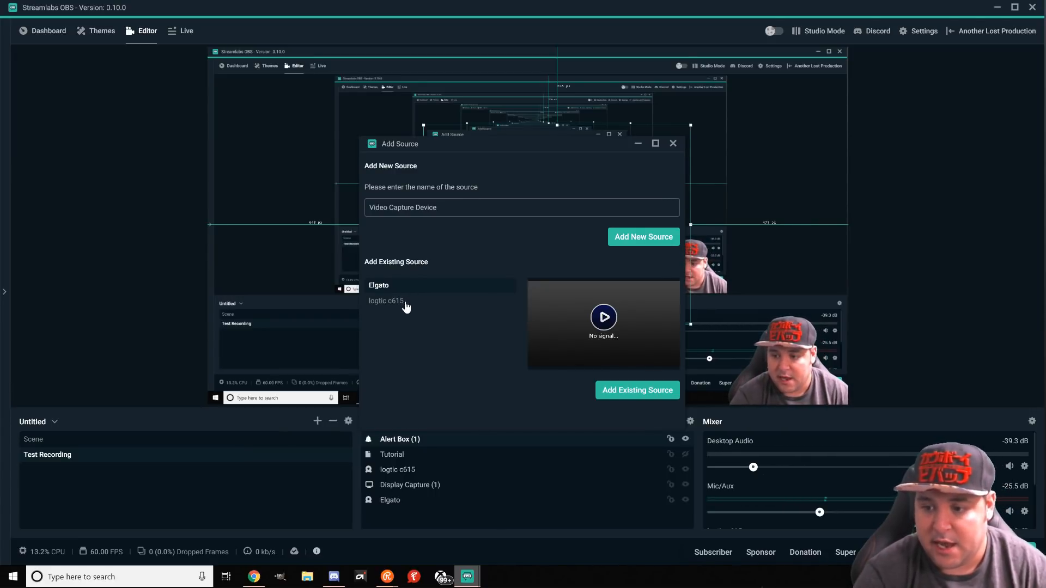
left_click(406, 304)
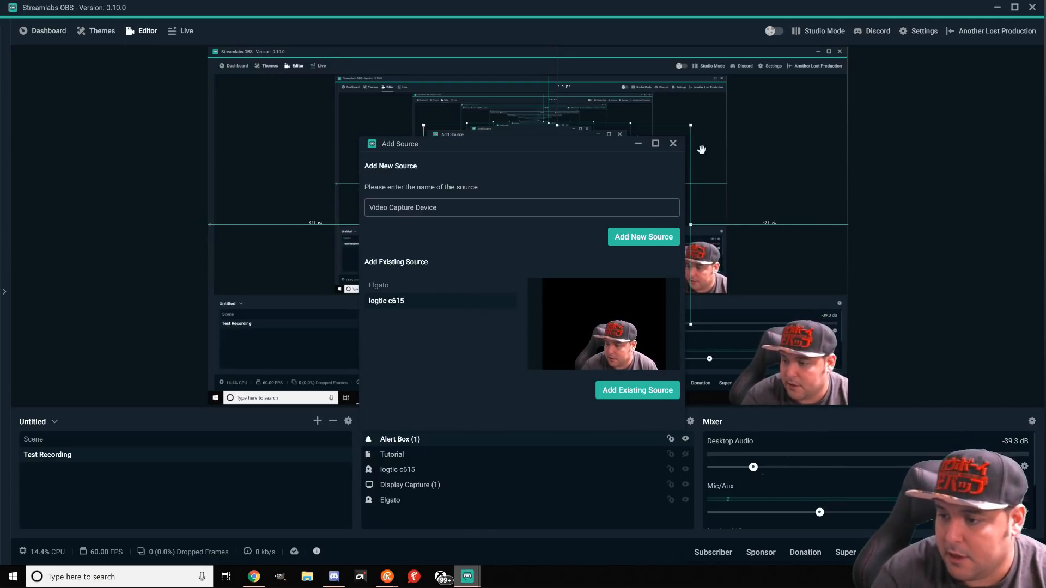
left_click(673, 144)
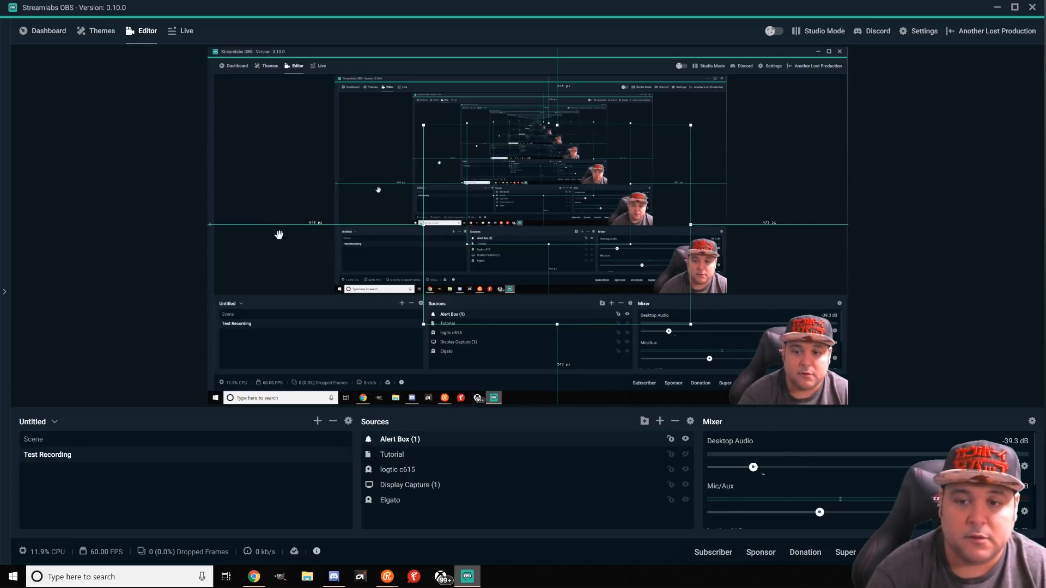
Look through the scene themes and view the details of the MTGA Jace Beleren overlay
left_click(95, 32)
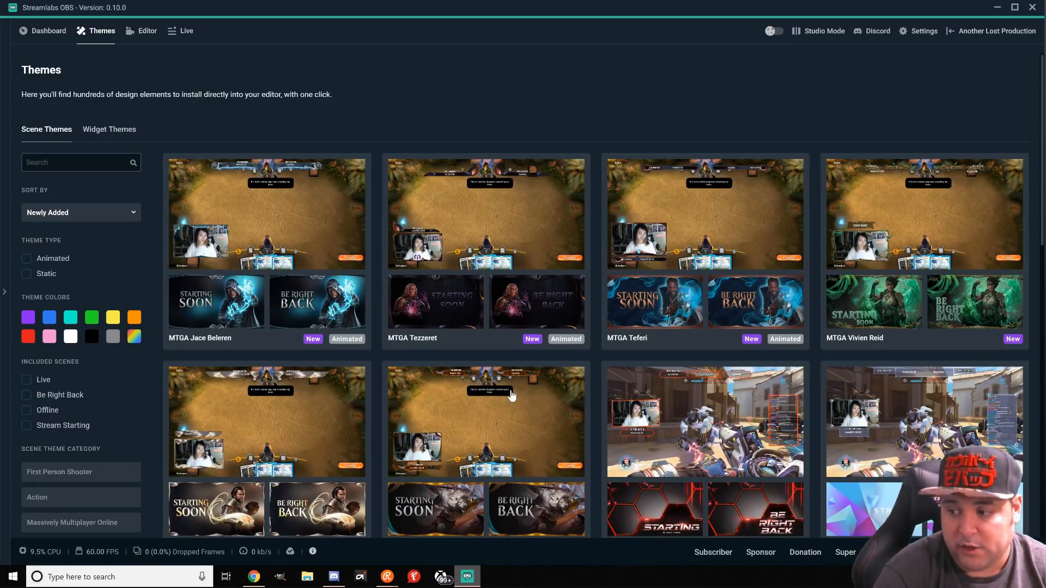
scroll(509, 401, "down", 2)
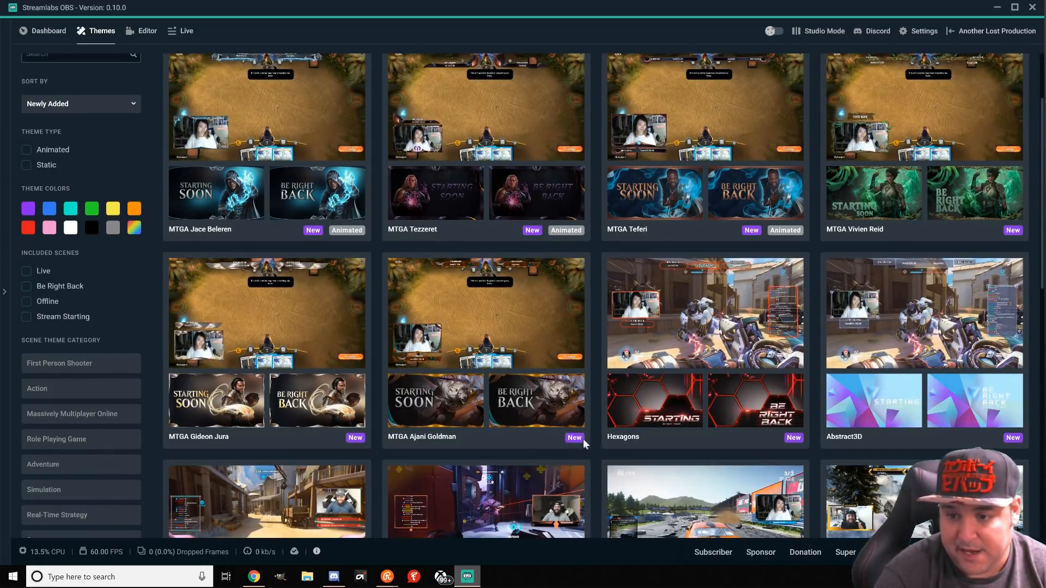
left_click(315, 137)
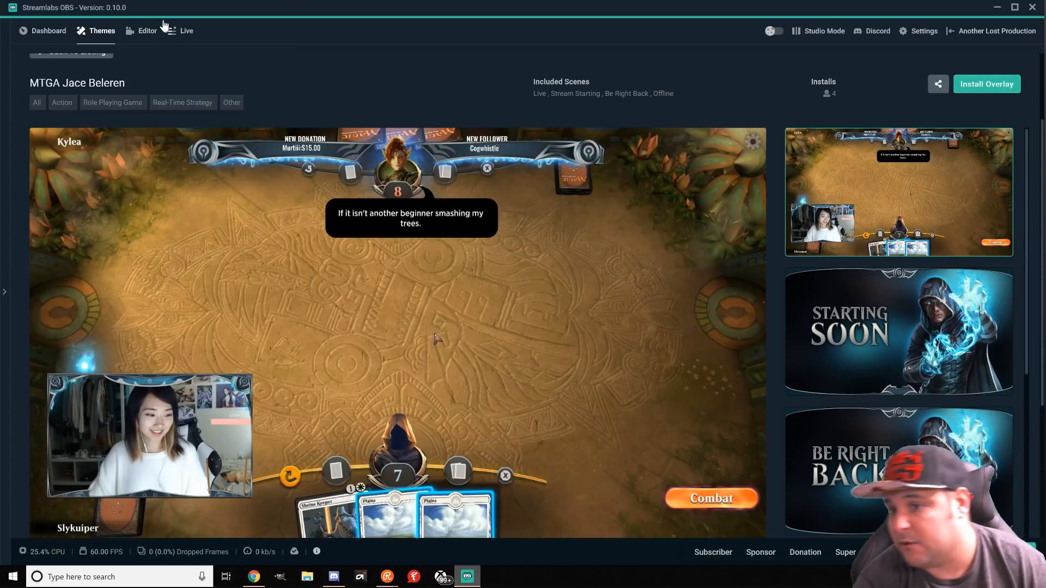
Return to the editor and view the list of available scene collections without switching
left_click(148, 31)
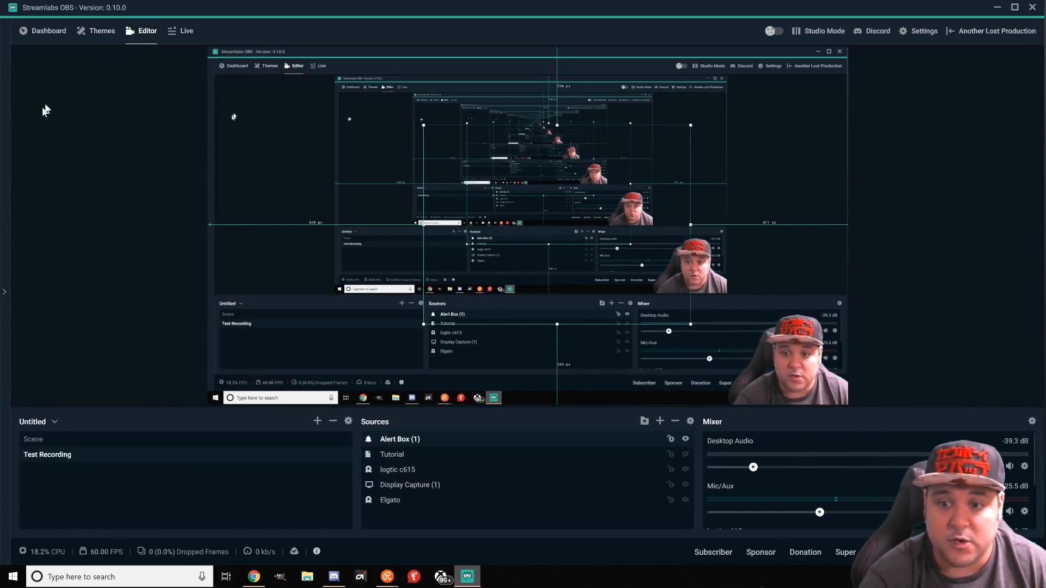
left_click(47, 424)
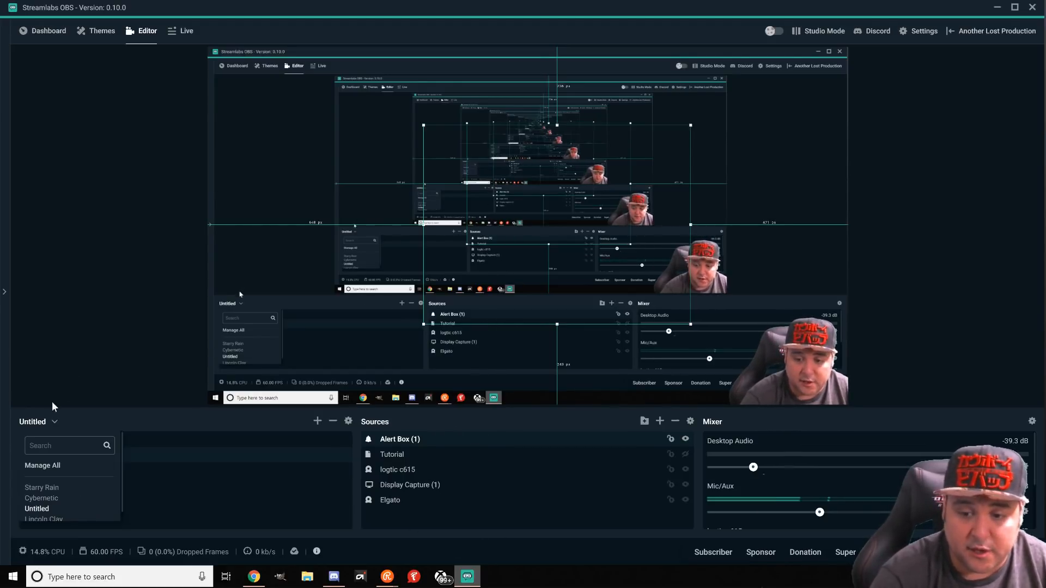
left_click(51, 417)
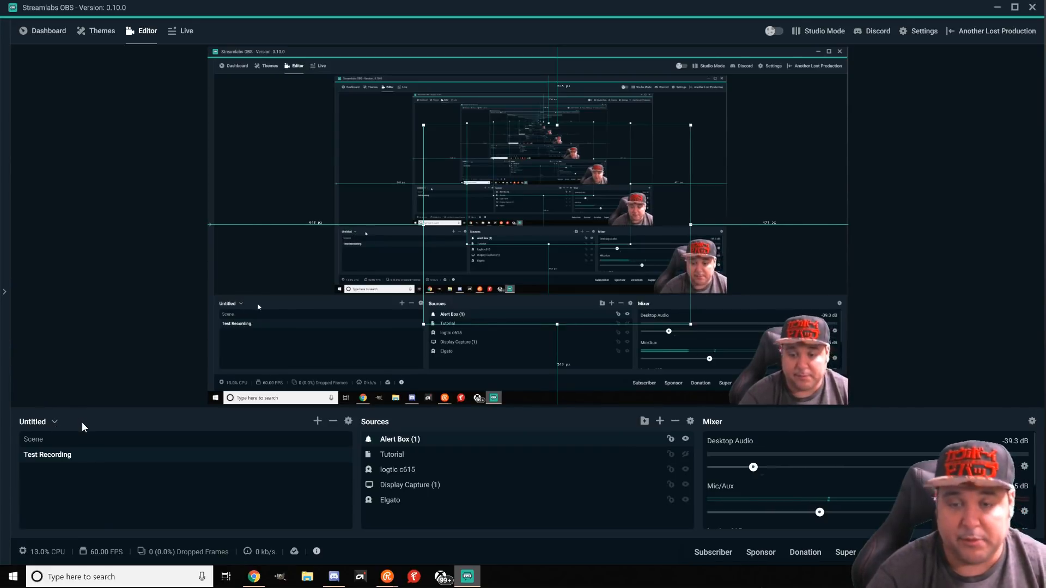
Browse the newly added scene themes, preview the Blueberry Jam overlay, and return to the theme listing
left_click(87, 36)
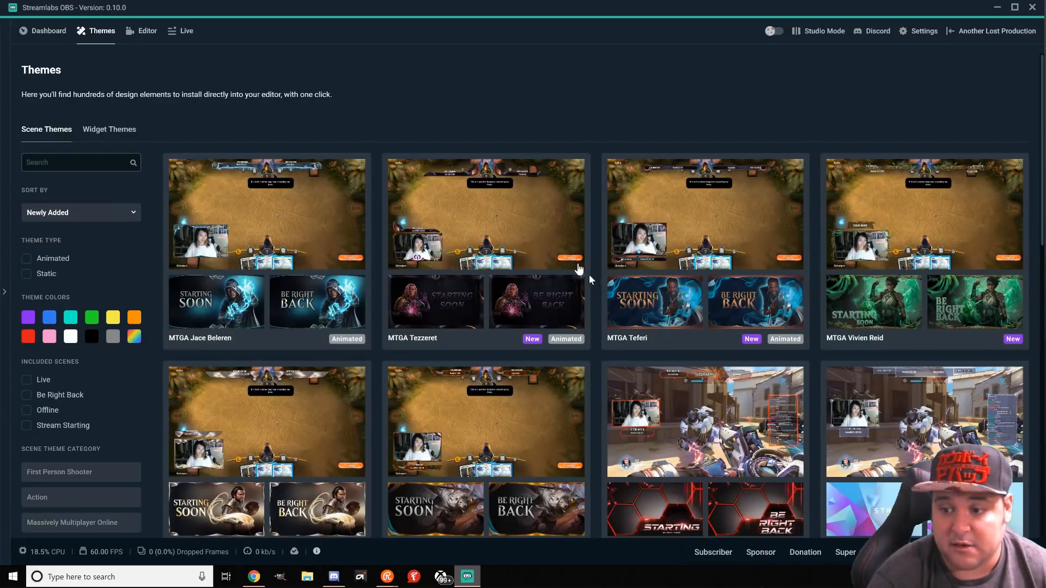
scroll(717, 358, "down", 3)
scroll(700, 375, "down", 3)
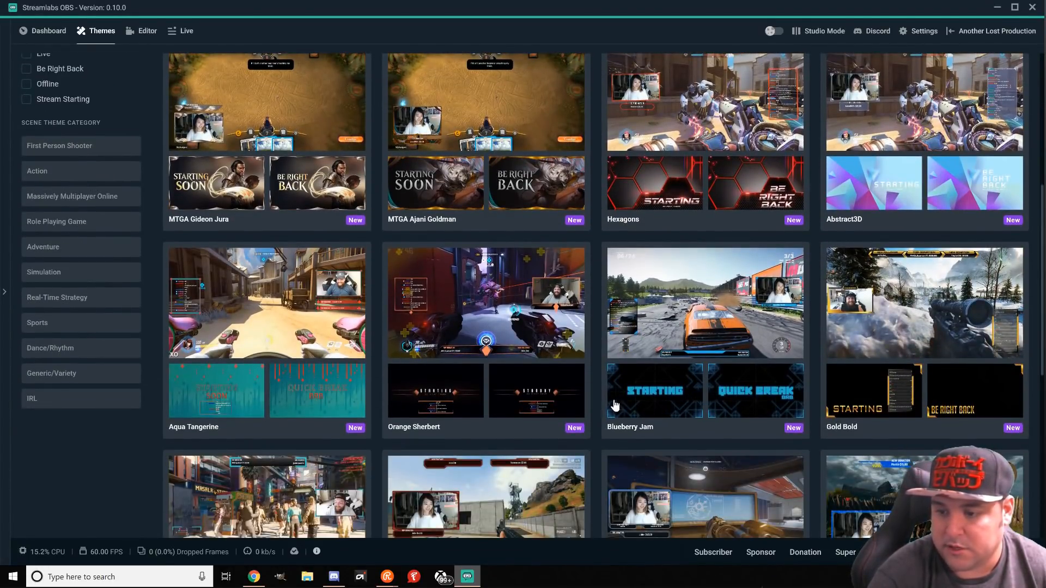
scroll(593, 394, "down", 1)
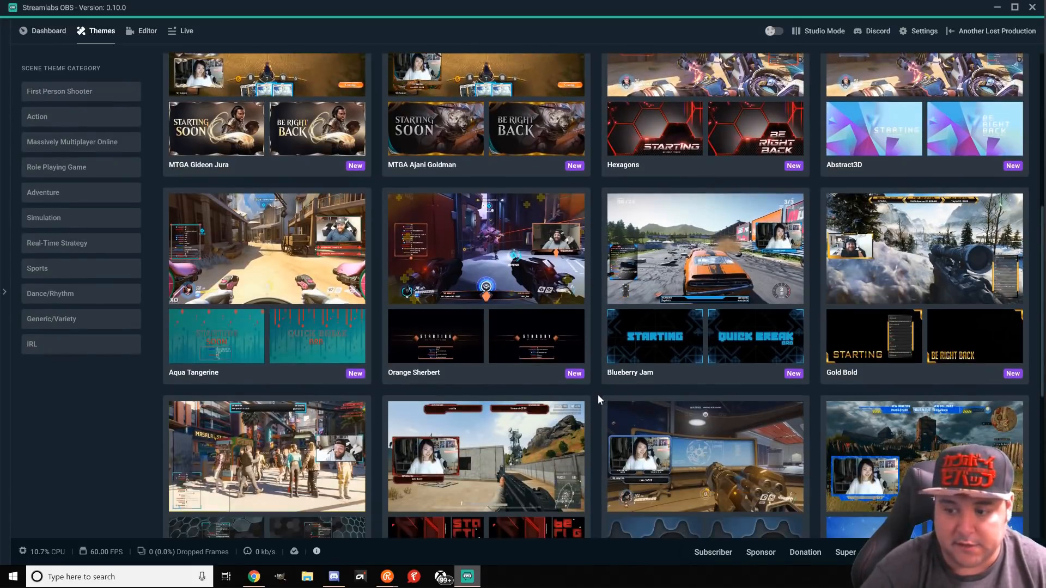
scroll(597, 395, "down", 6)
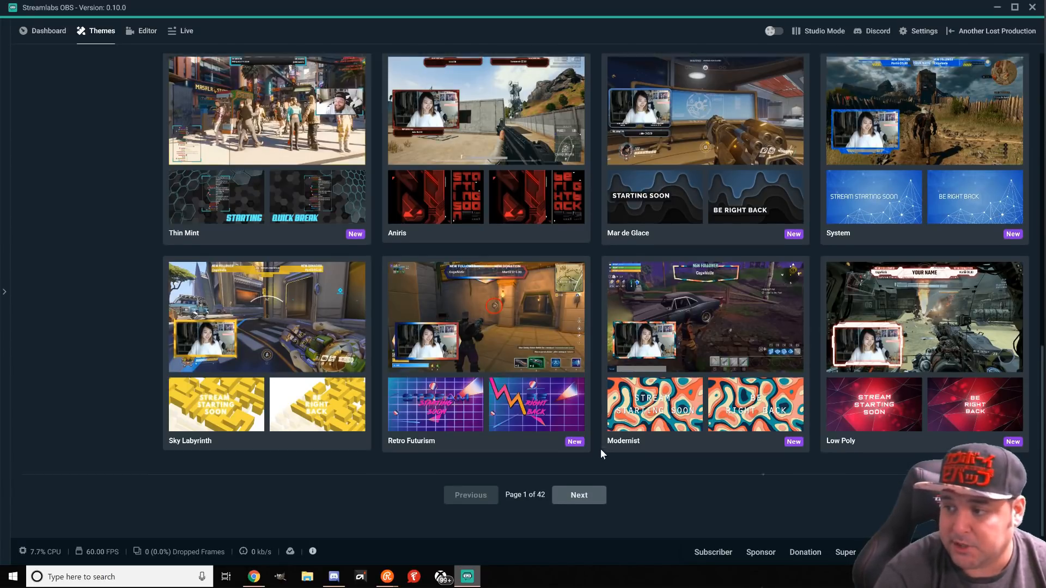
scroll(600, 452, "up", 5)
scroll(587, 467, "up", 3)
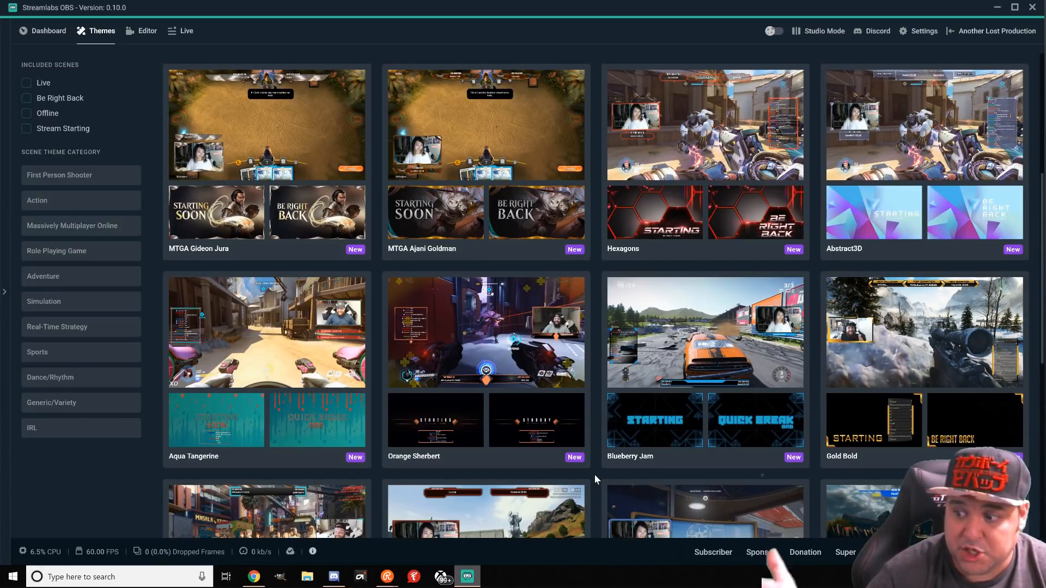
left_click(734, 365)
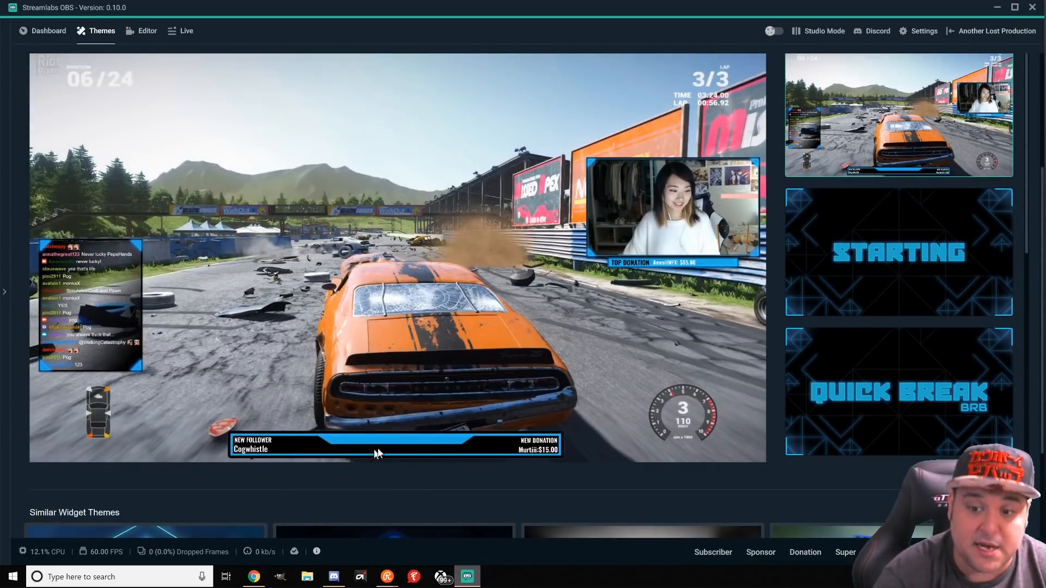
scroll(312, 221, "up", 3)
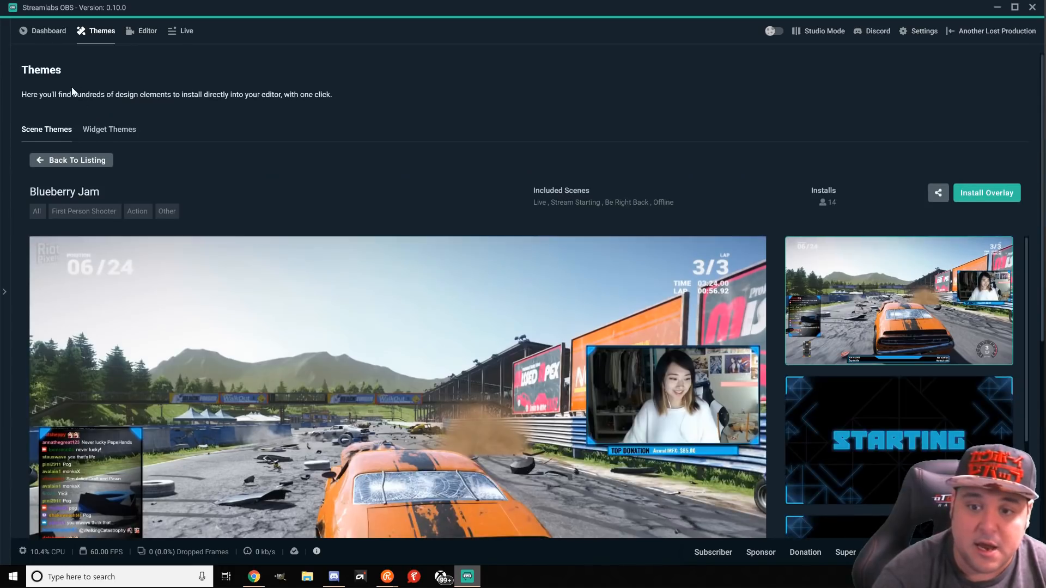
left_click(51, 161)
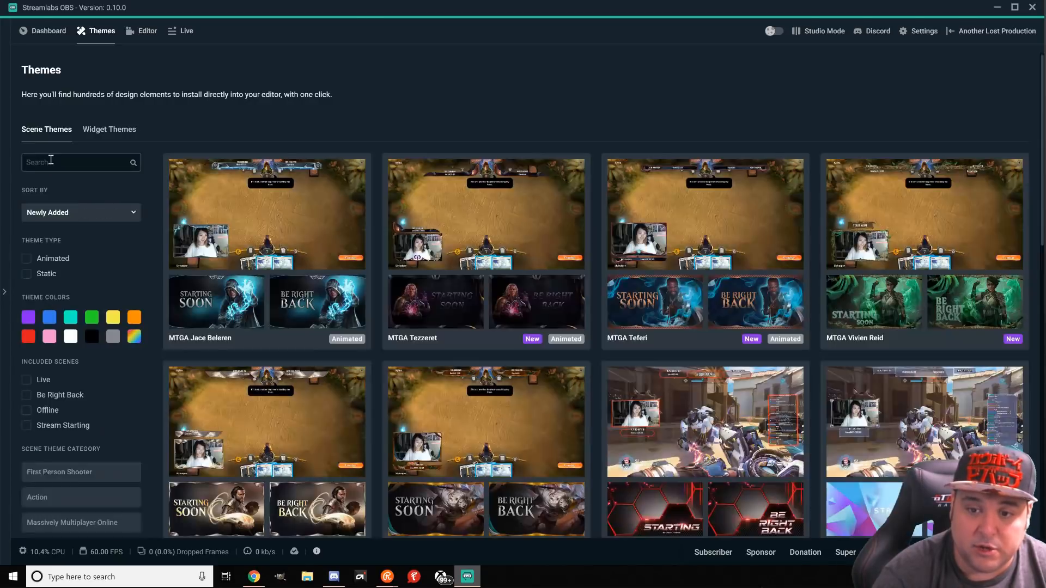
Filter the scene themes to animated ones and preview the Synthesis overlay's stream starting and be right back scenes
left_click(28, 261)
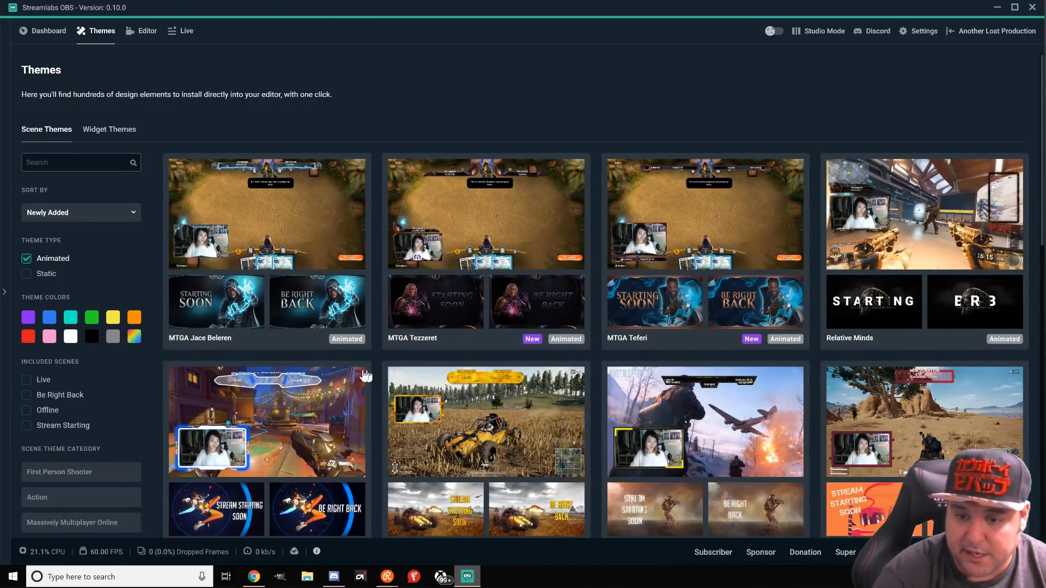
scroll(439, 384, "down", 7)
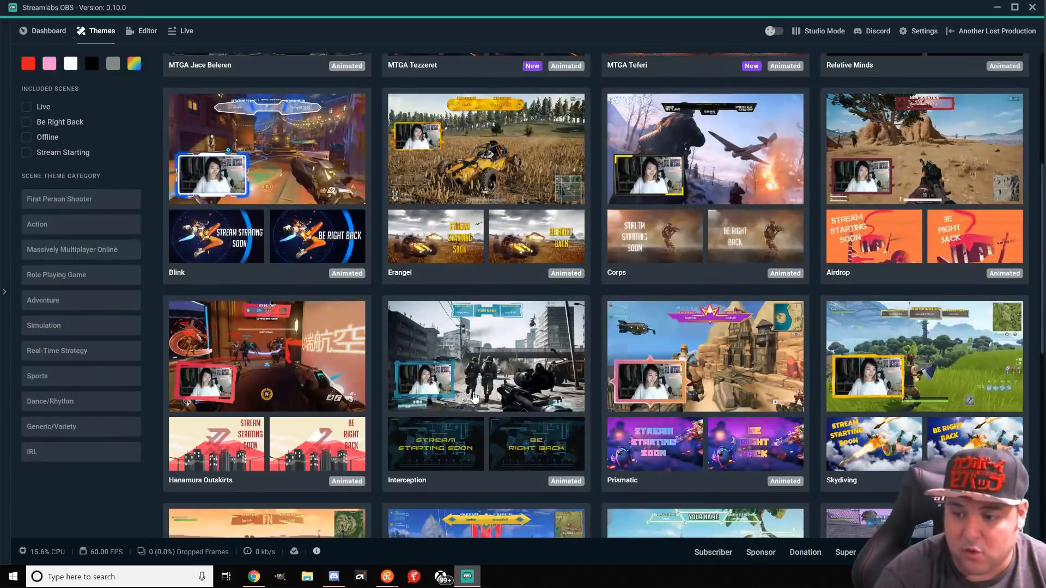
scroll(473, 391, "down", 7)
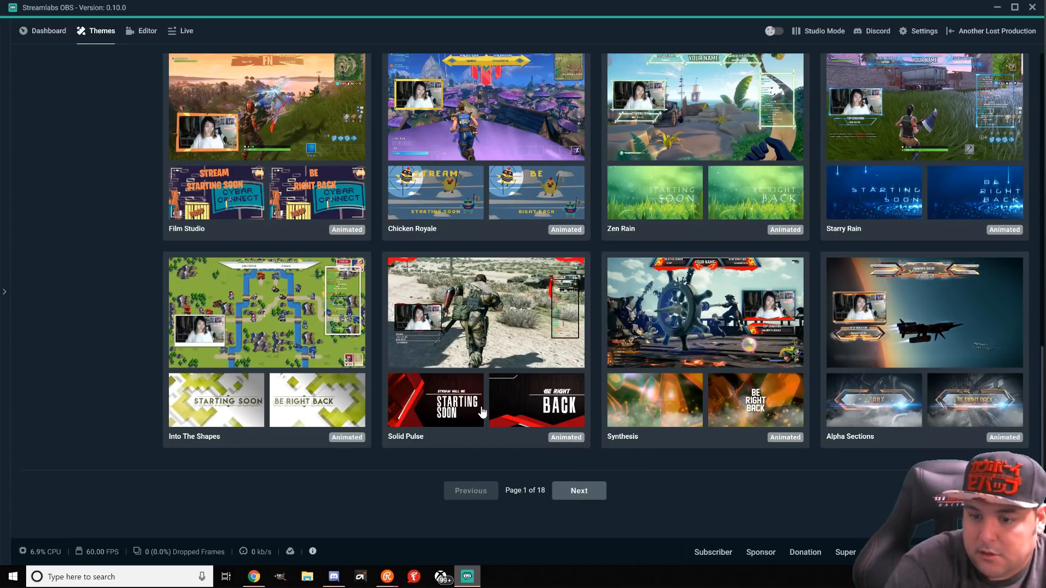
left_click(732, 323)
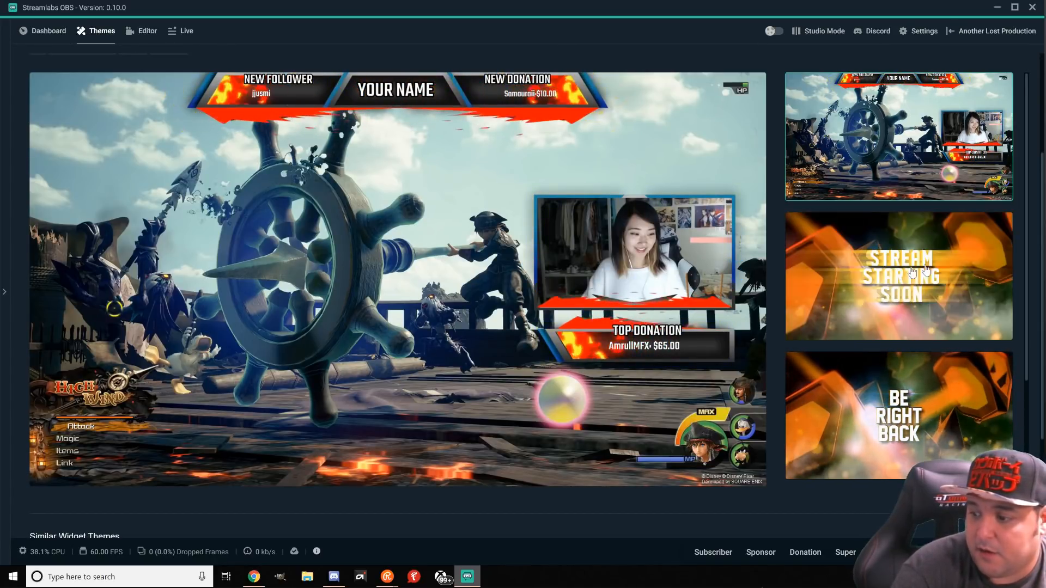
left_click(941, 250)
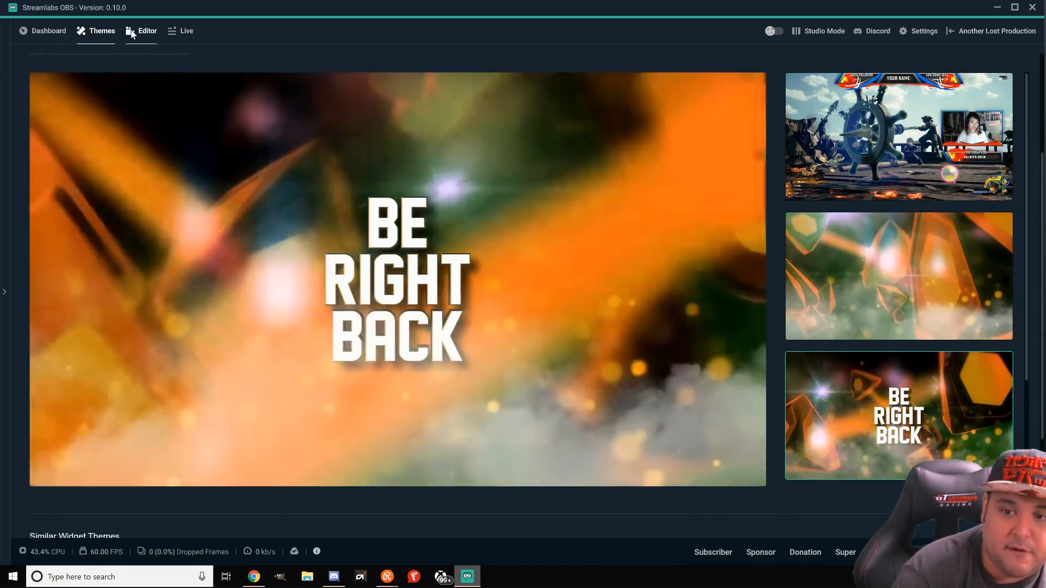
Return from the theme preview to the scene editor
left_click(133, 35)
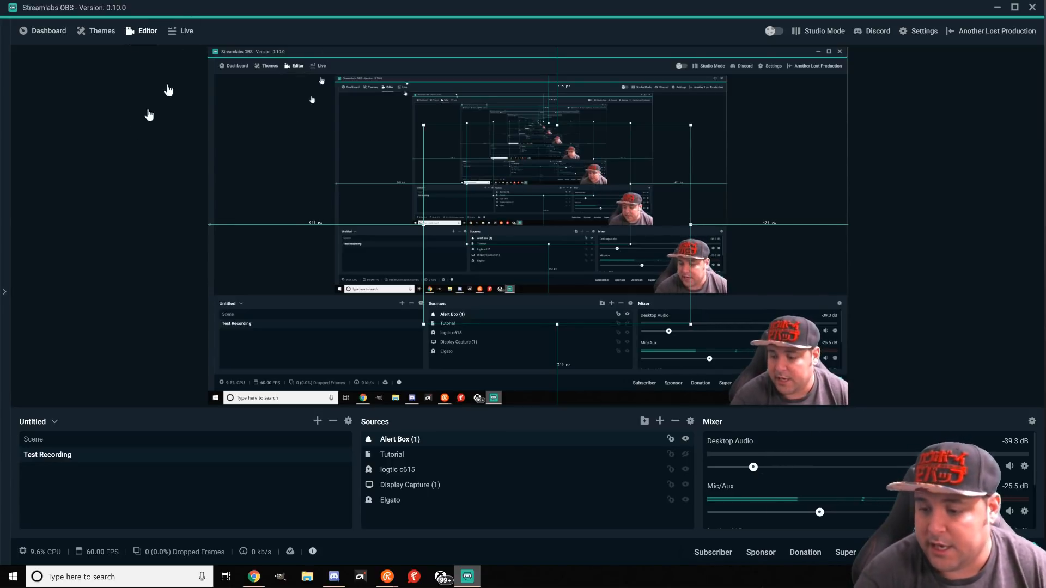
left_click(659, 421)
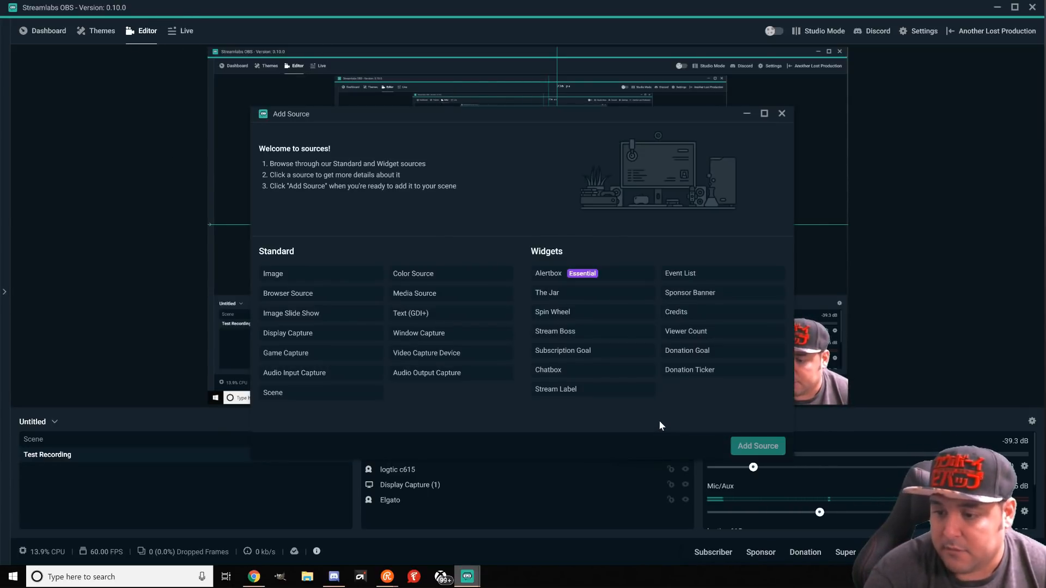
left_click(294, 275)
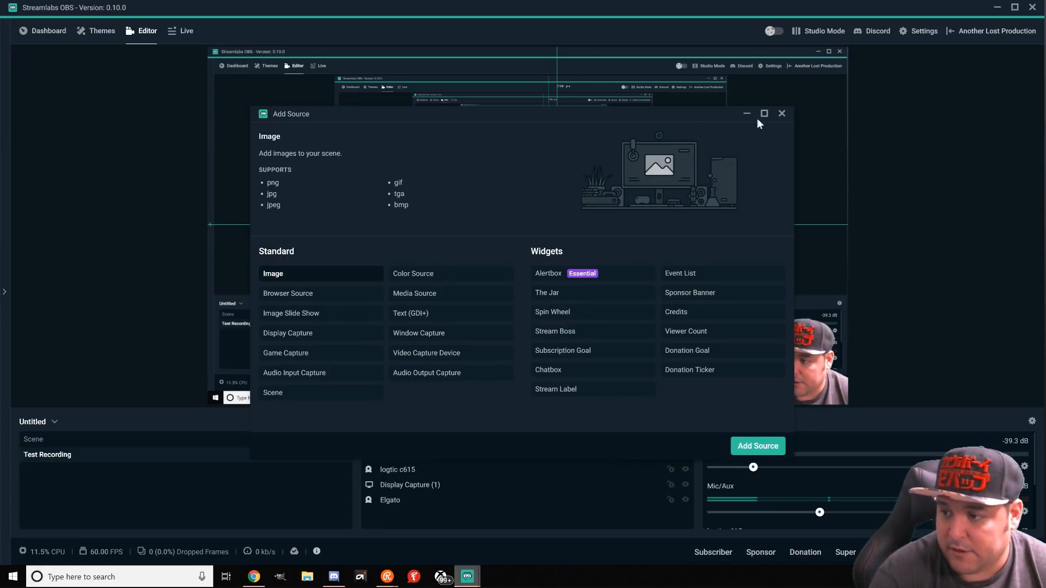
left_click(781, 114)
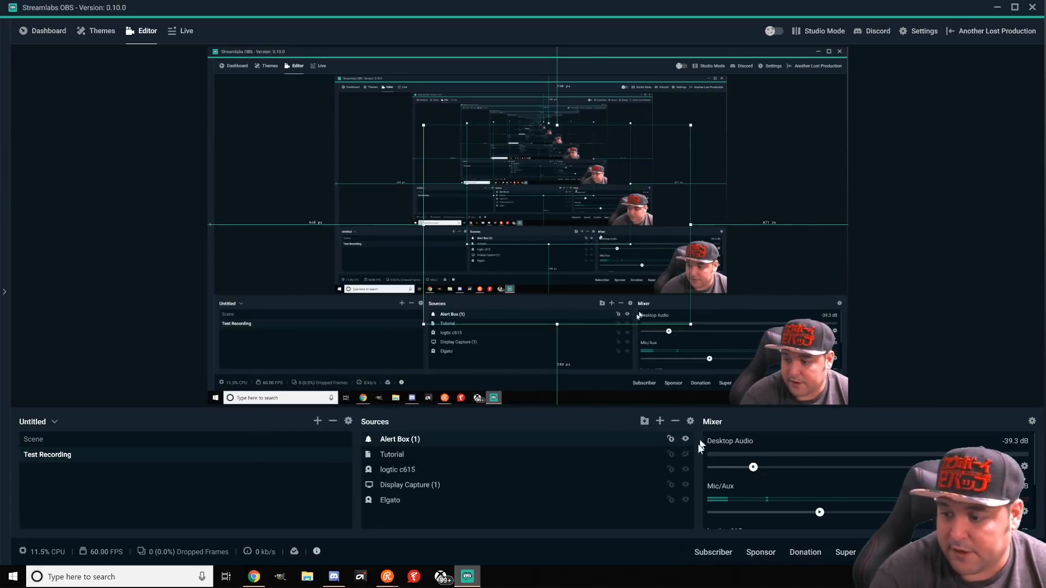
Add the existing image source named overlay to the Test Recording scene
left_click(658, 422)
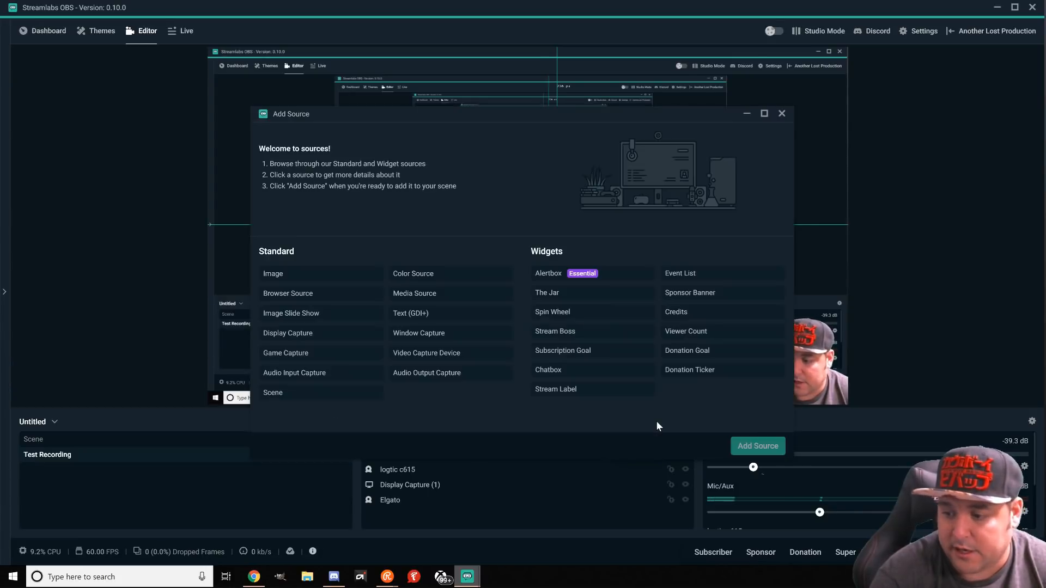
double_click(302, 280)
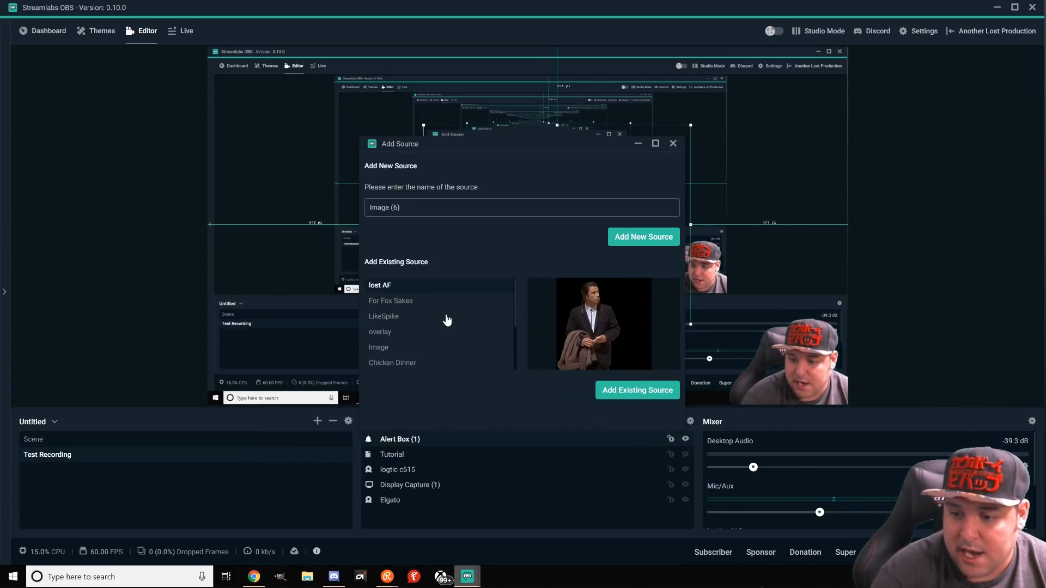
left_click(390, 335)
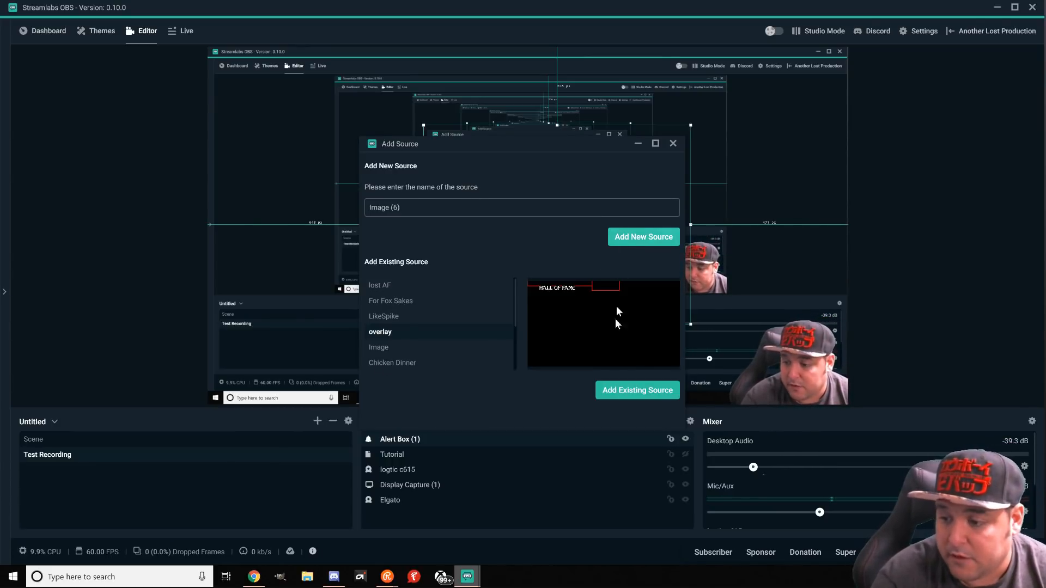
left_click(633, 402)
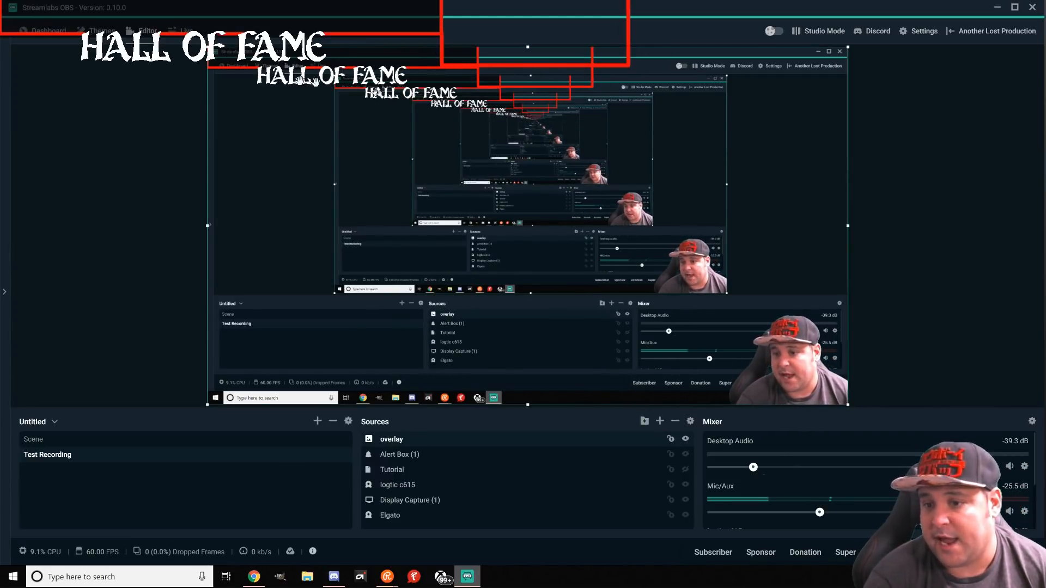
Add a new Event List widget in the canvas's upper-right corner and crop its height to a single event line
left_click(659, 421)
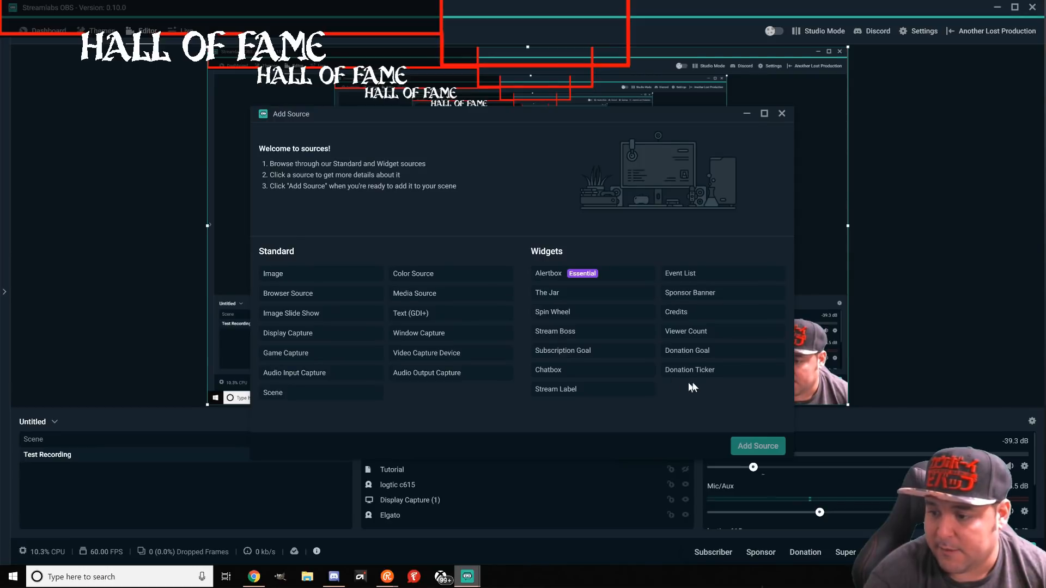
double_click(694, 274)
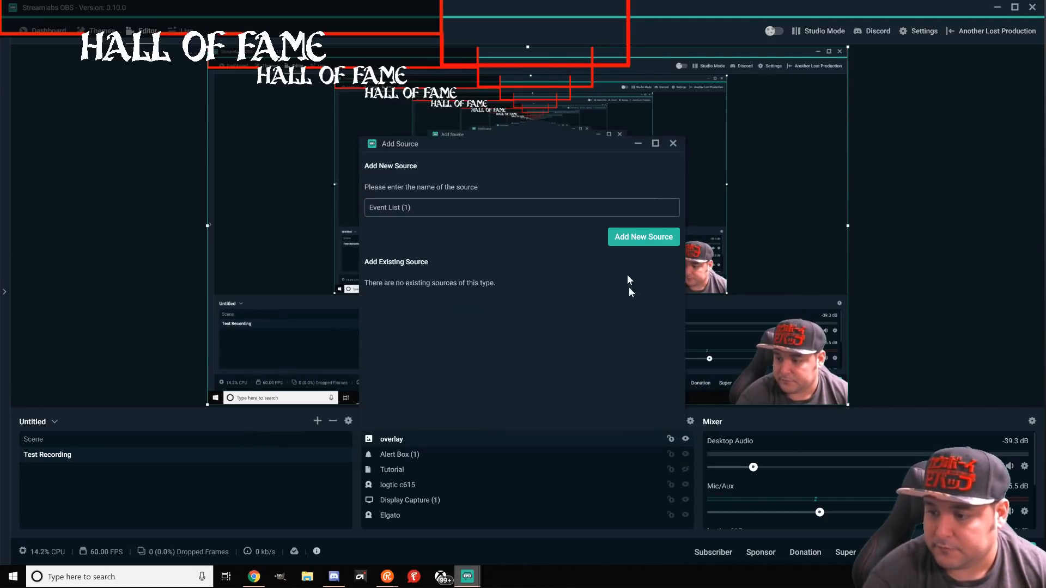
left_click(629, 238)
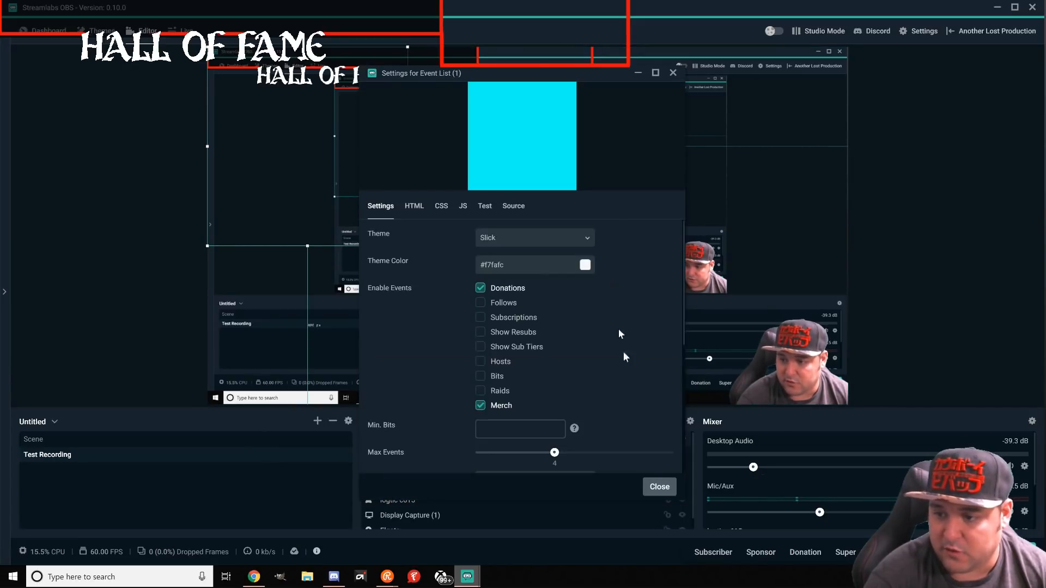
left_click(657, 487)
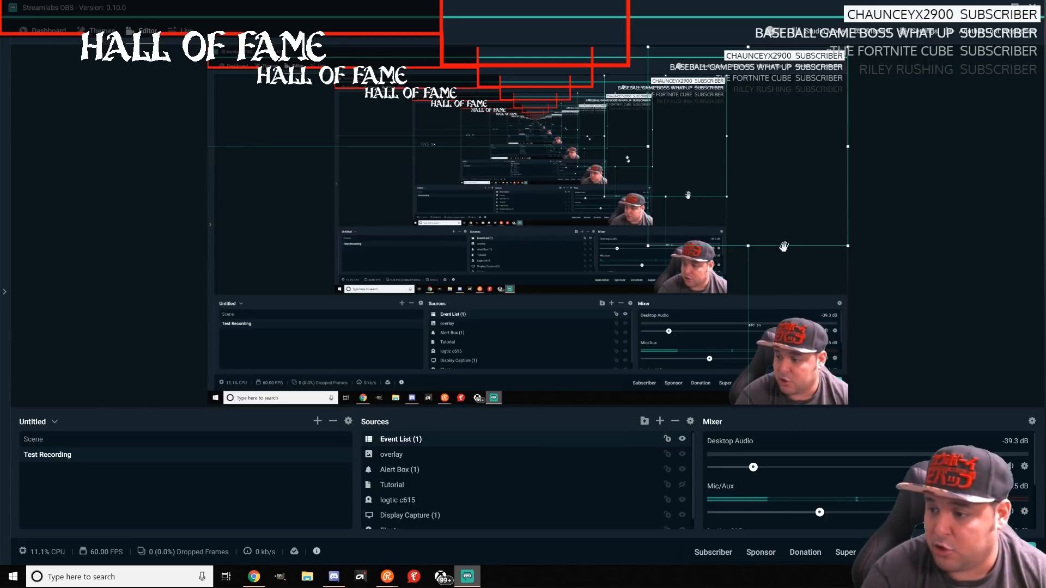
left_click_drag(751, 248, 737, 68)
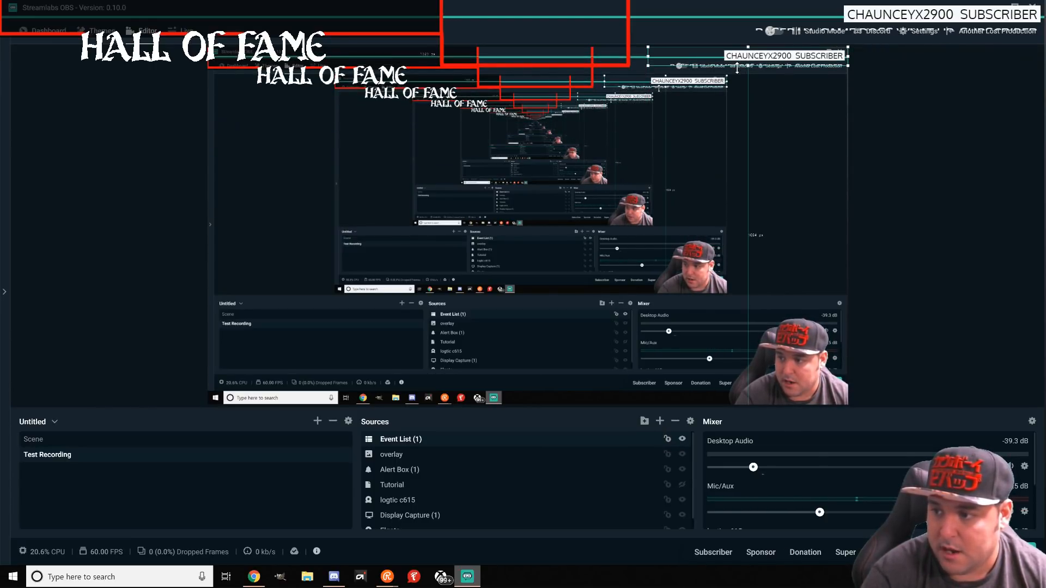
left_click_drag(737, 68, 736, 66)
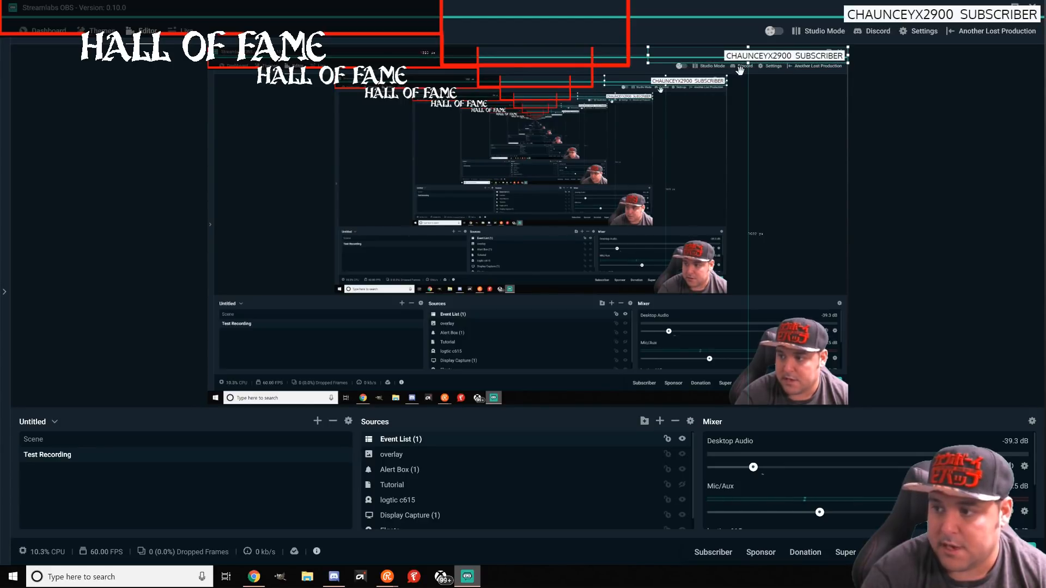
Add a new Donation Ticker widget to the scene with green name text
left_click(659, 421)
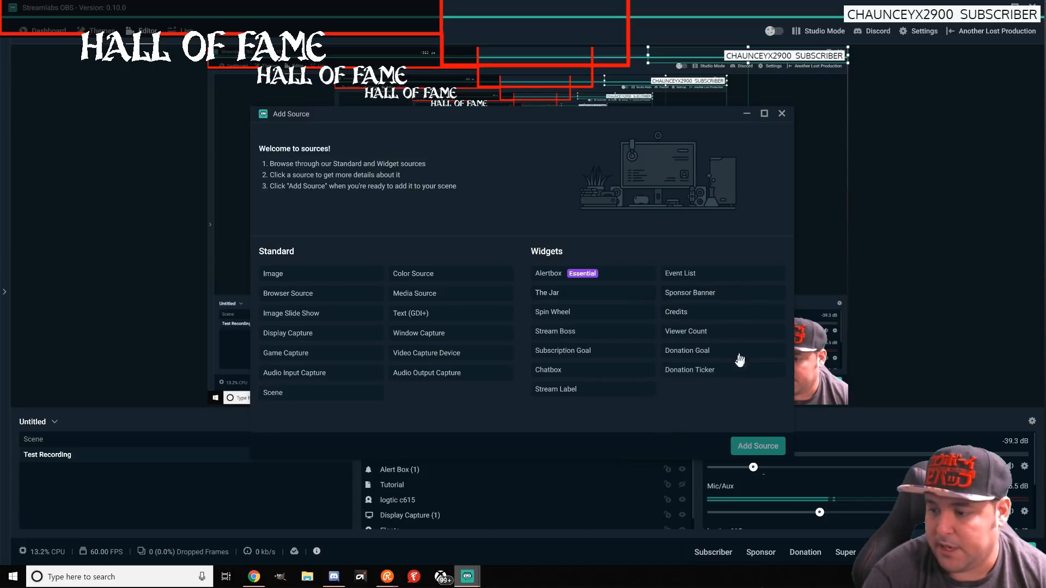
left_click(680, 371)
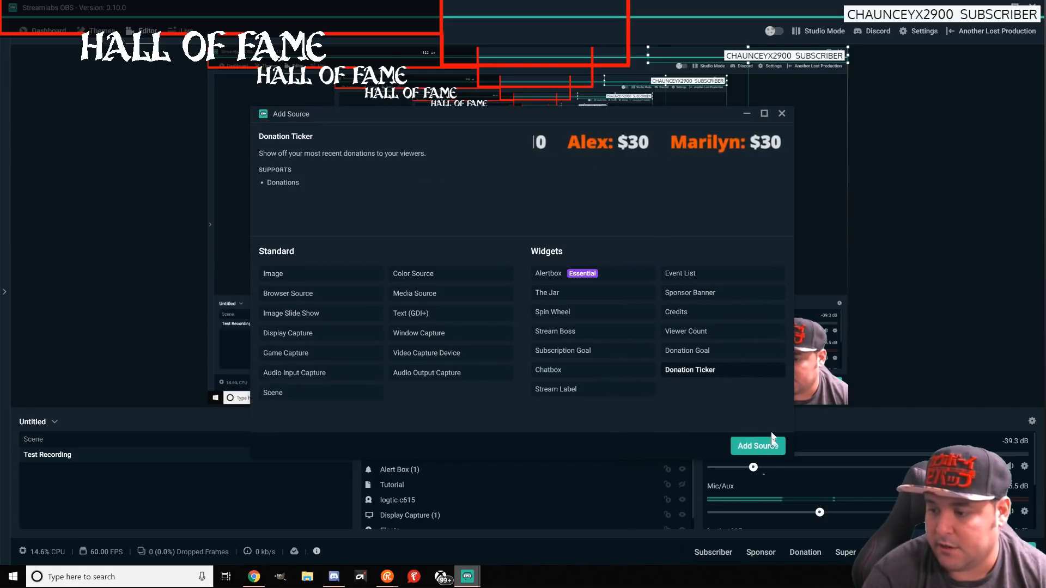
left_click(756, 445)
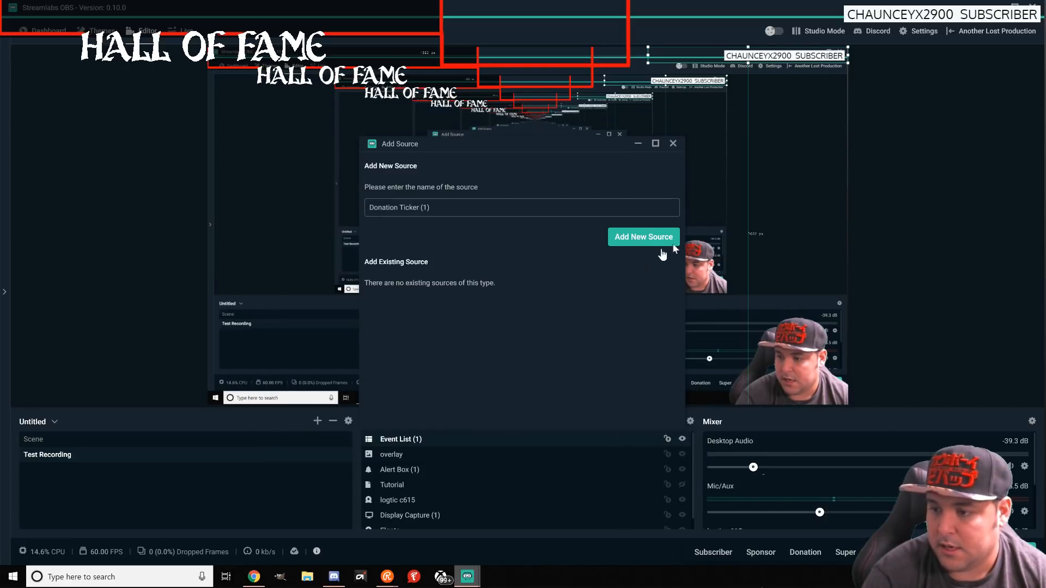
left_click(637, 240)
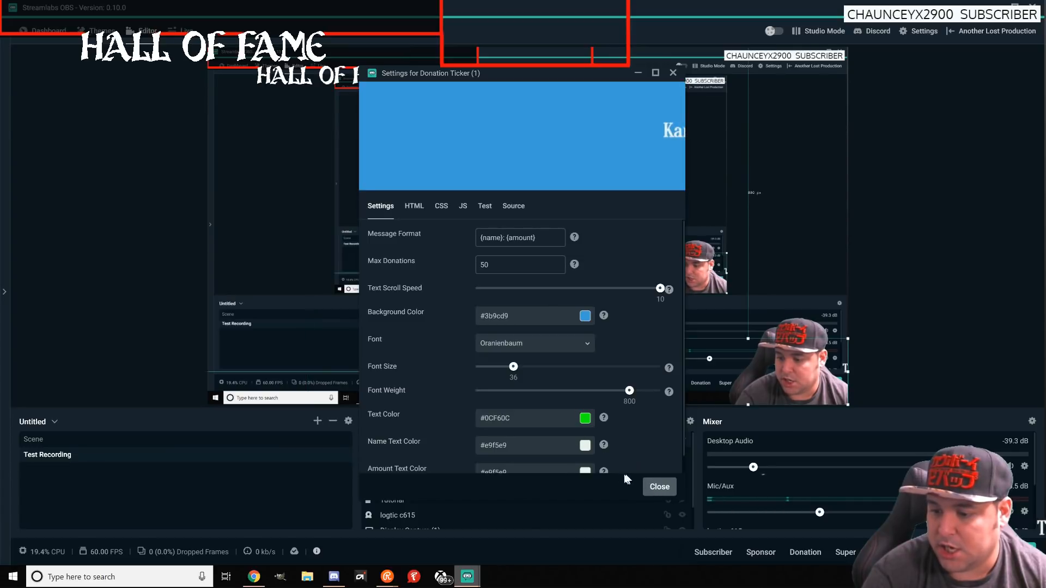
left_click(585, 446)
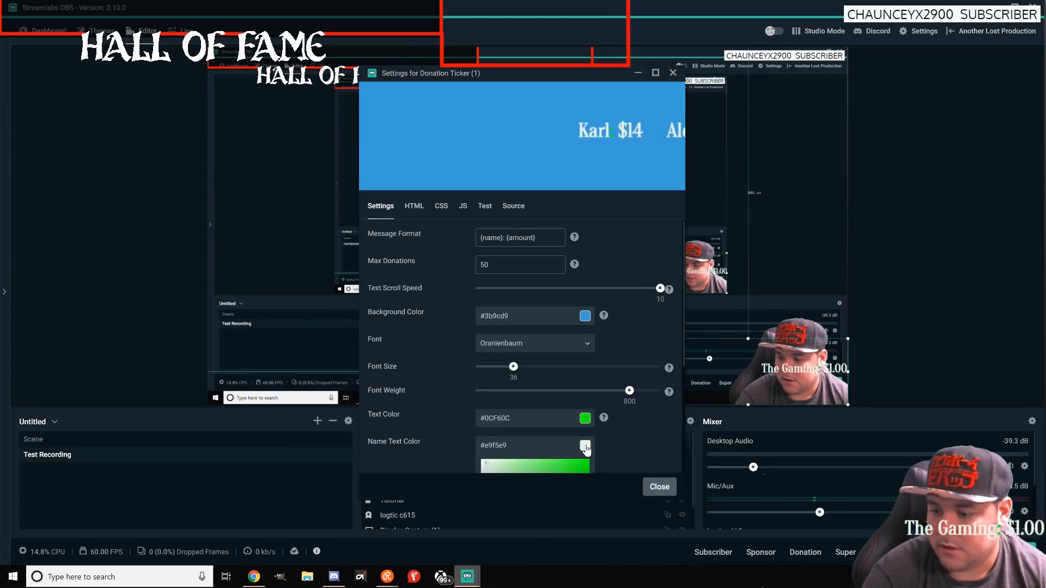
left_click(660, 486)
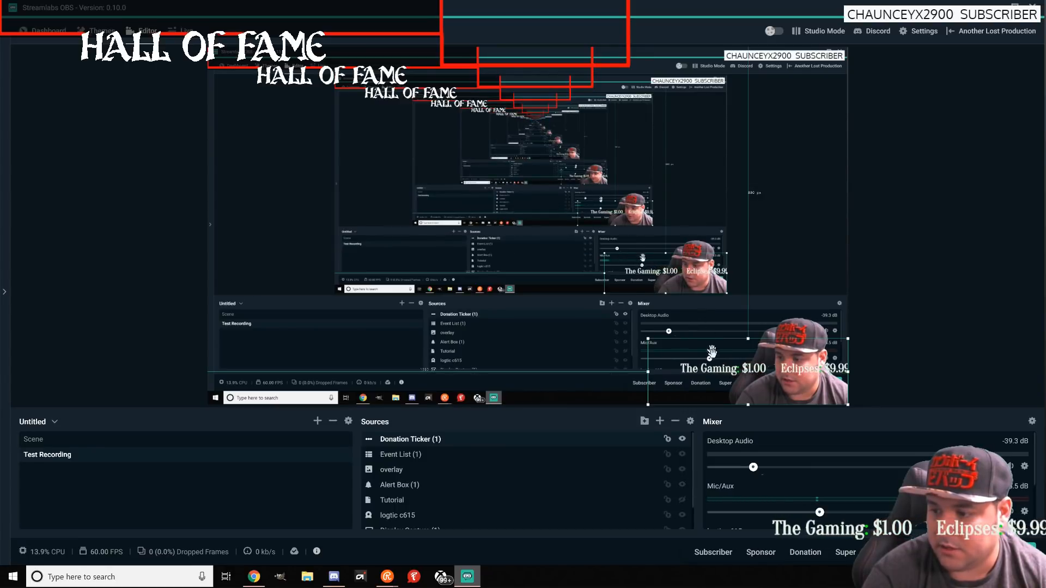
Move the donation ticker above the overlay's HALL OF FAME text and resize it to fit inside the upper-left red frame
left_click_drag(724, 372, 306, 50)
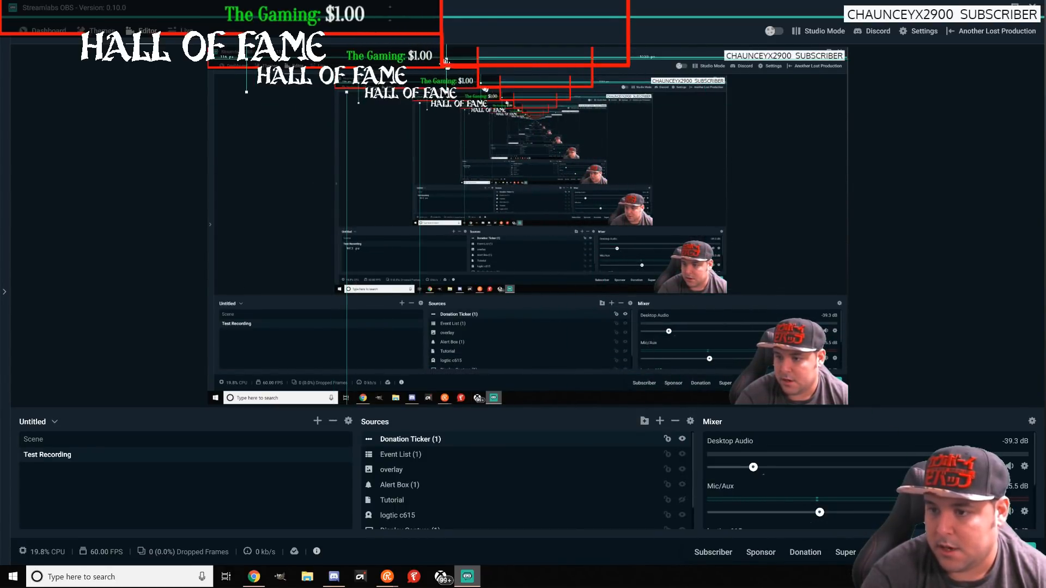
left_click_drag(447, 60, 708, 66)
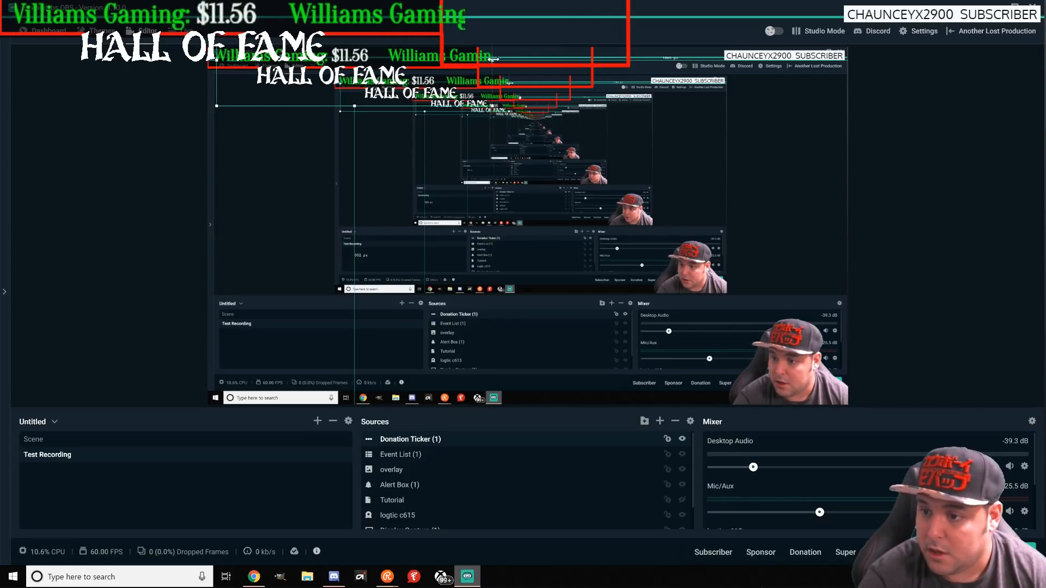
left_click_drag(492, 59, 482, 60)
left_click_drag(591, 56, 674, 48)
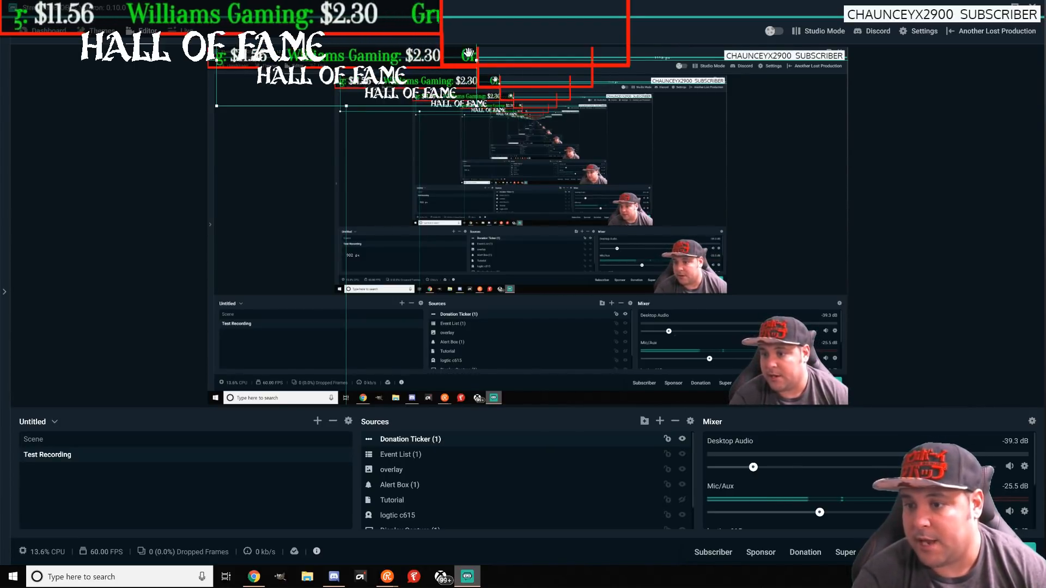
left_click_drag(475, 61, 485, 62)
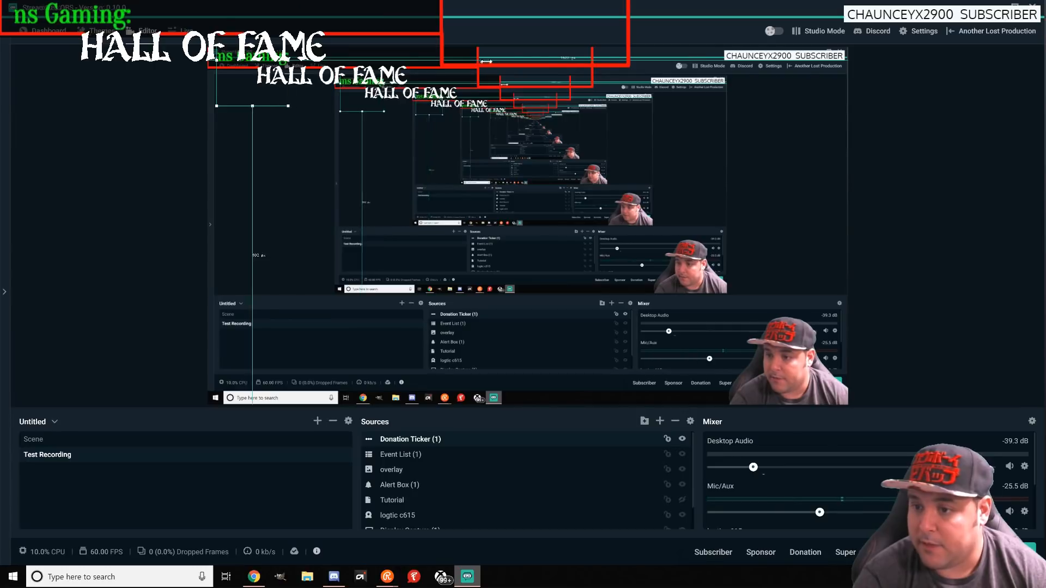
left_click_drag(407, 60, 472, 62)
left_click_drag(396, 62, 475, 62)
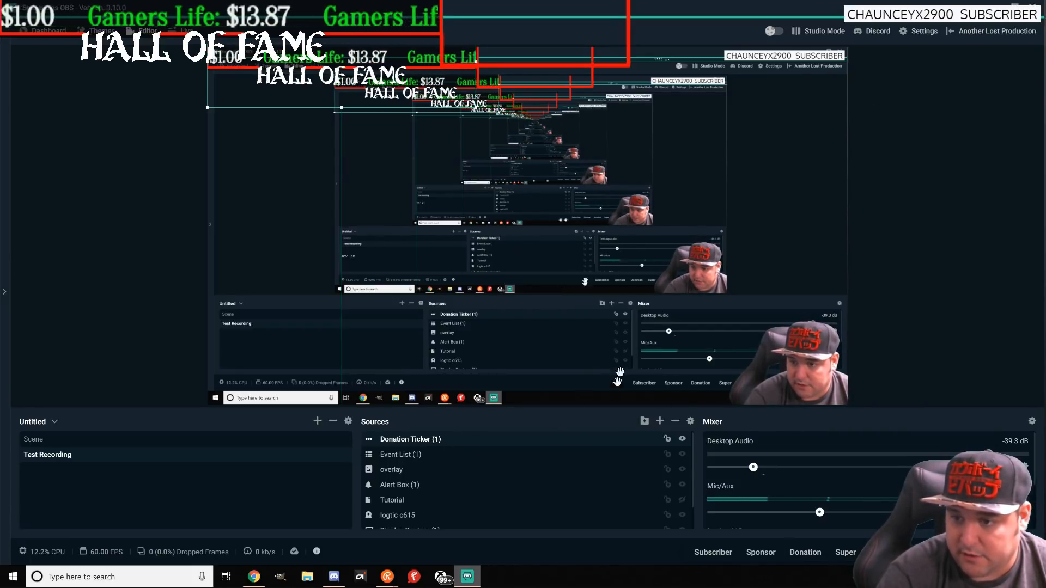
Add a new Stream Boss widget and place it below the event list in the canvas's upper-right area
left_click(659, 421)
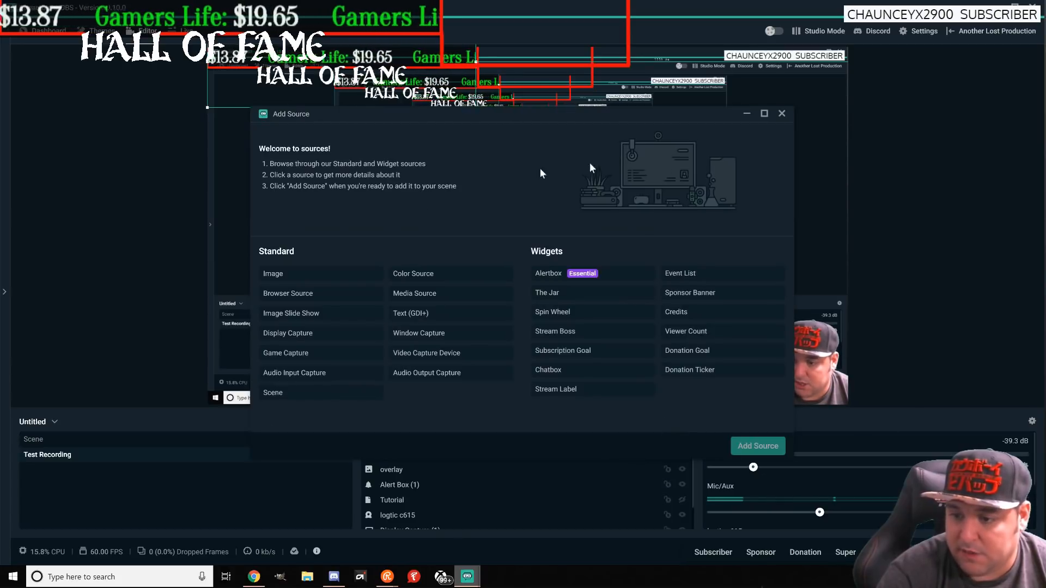
double_click(569, 333)
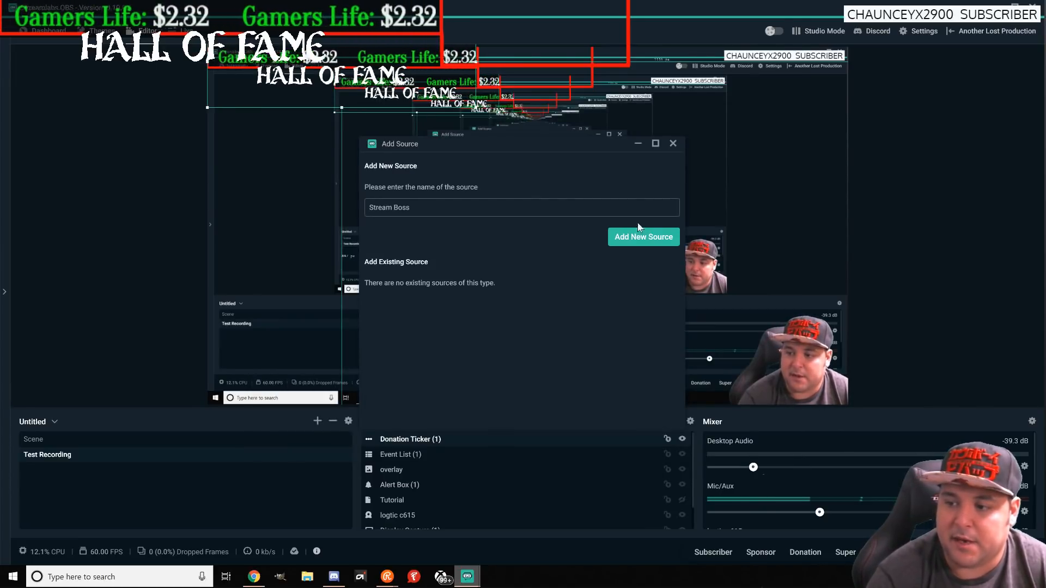
left_click(636, 234)
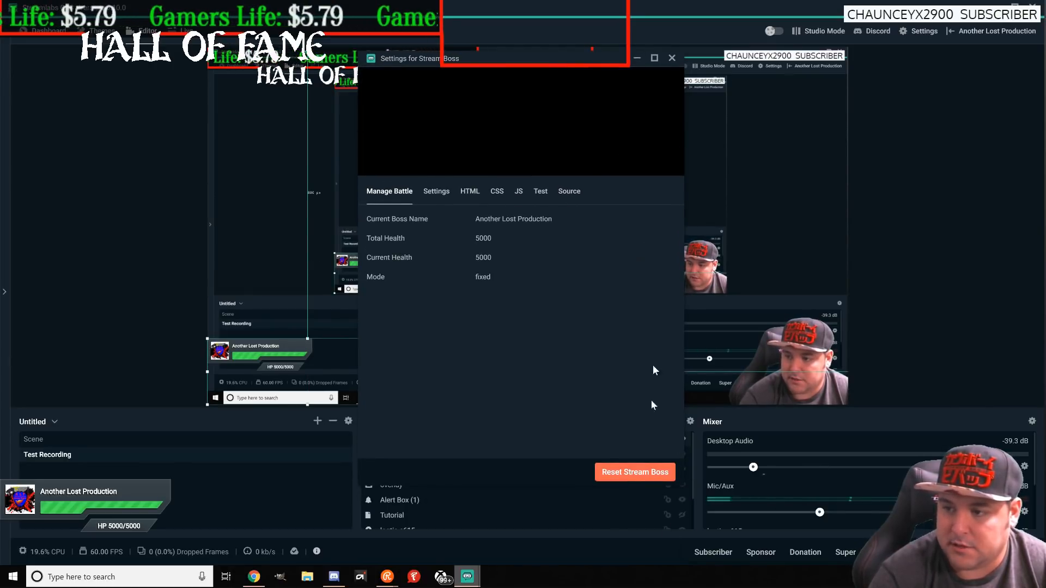
left_click(672, 59)
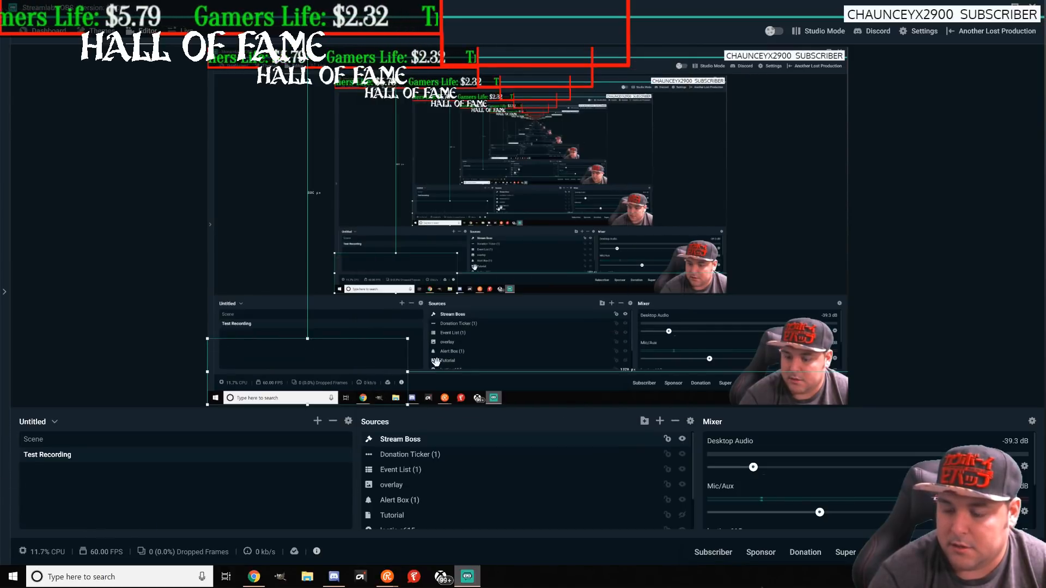
left_click_drag(323, 377, 762, 108)
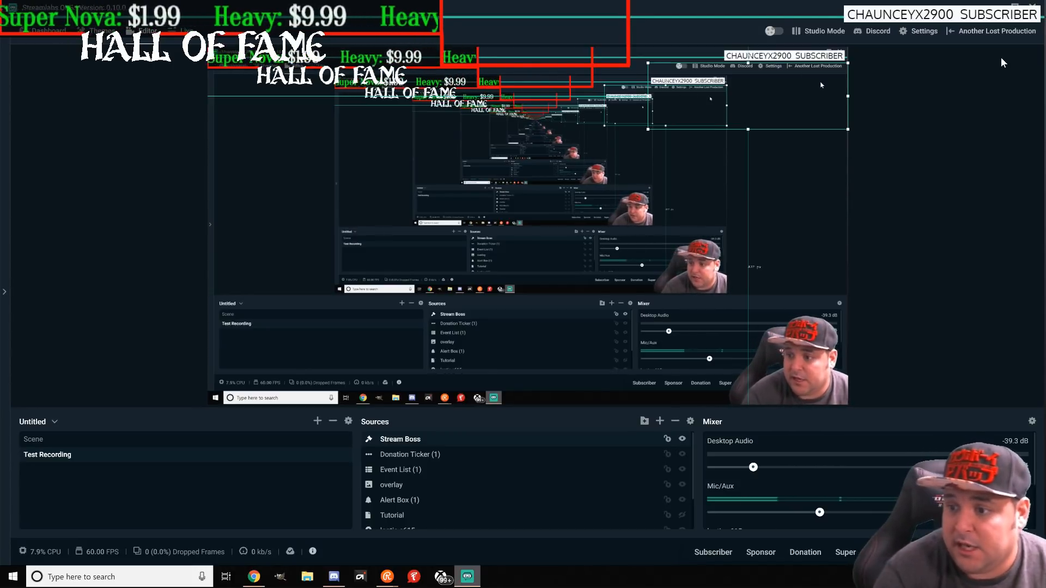
Review the Stream Boss battle settings and delete the Stream Boss source from the scene
double_click(472, 448)
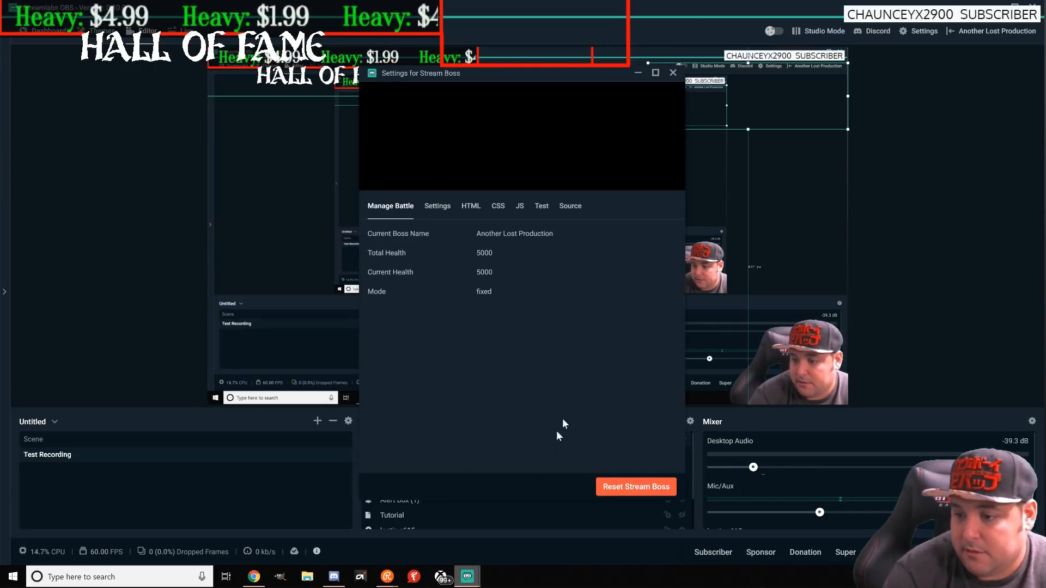
left_click_drag(629, 79, 564, 78)
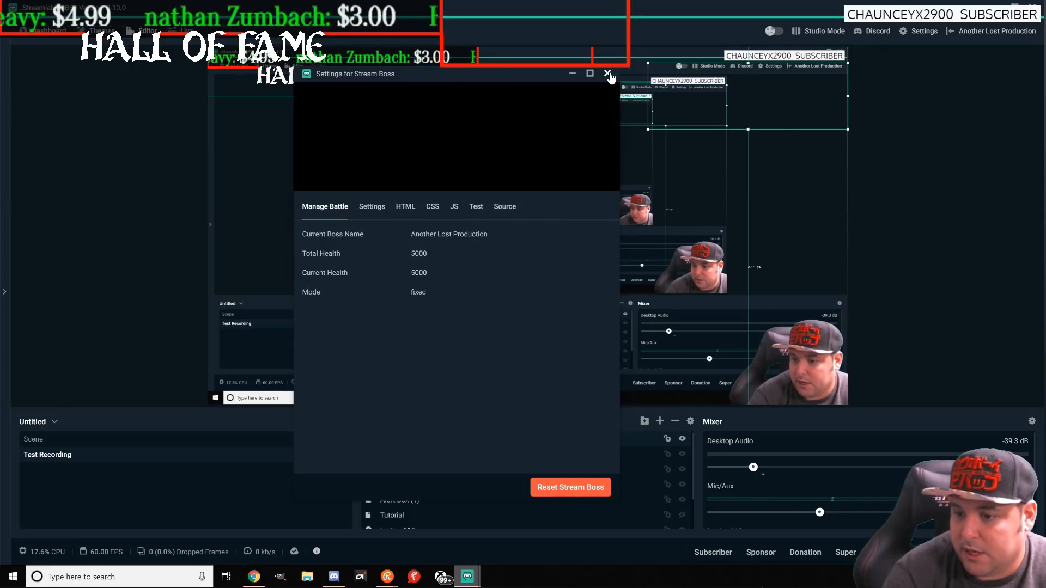
left_click(607, 74)
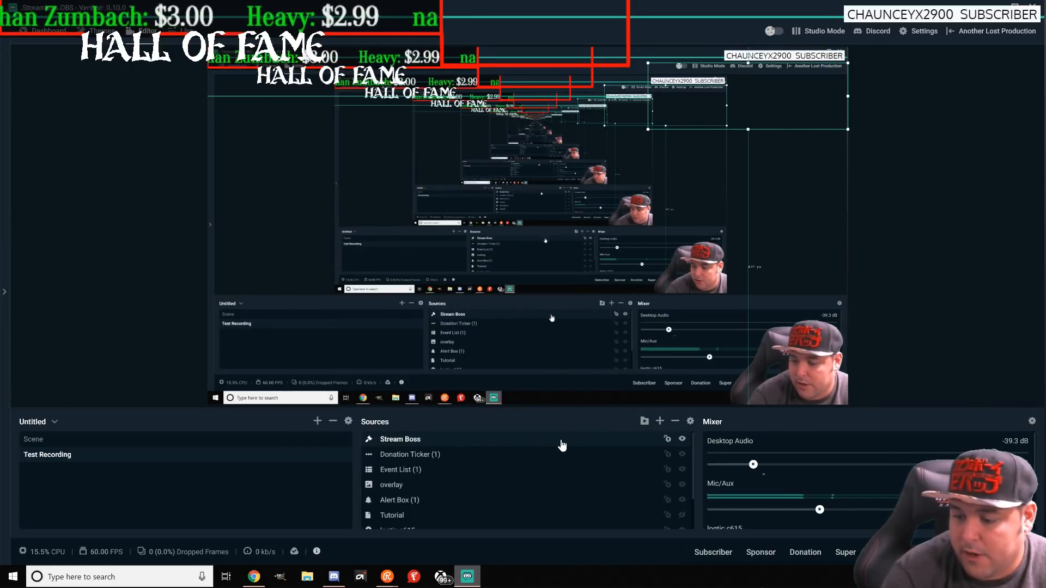
key("Delete")
key("Return")
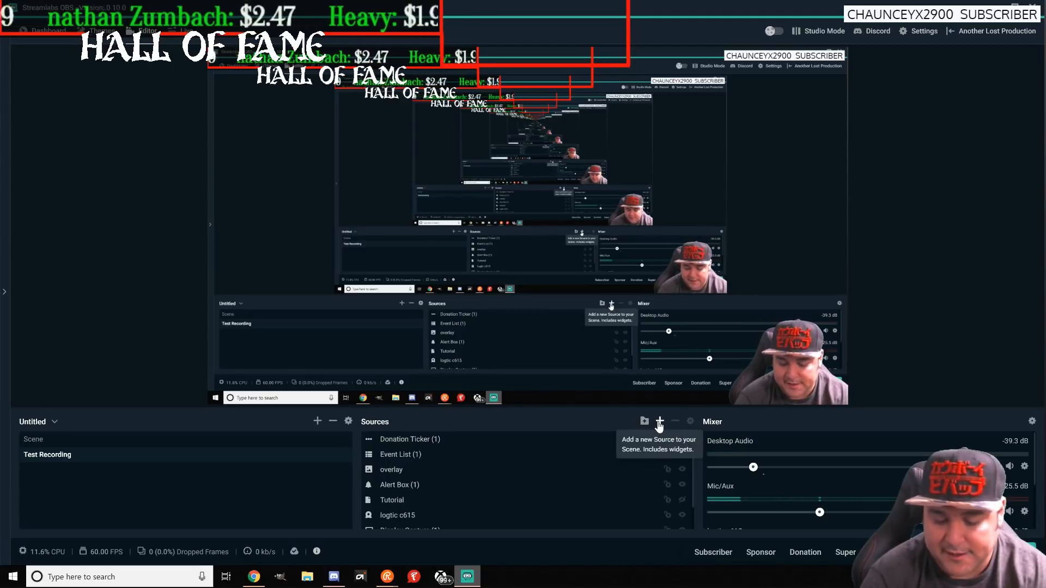
Add the existing lost AF image source to the scene and move it to the canvas's lower middle
left_click(659, 423)
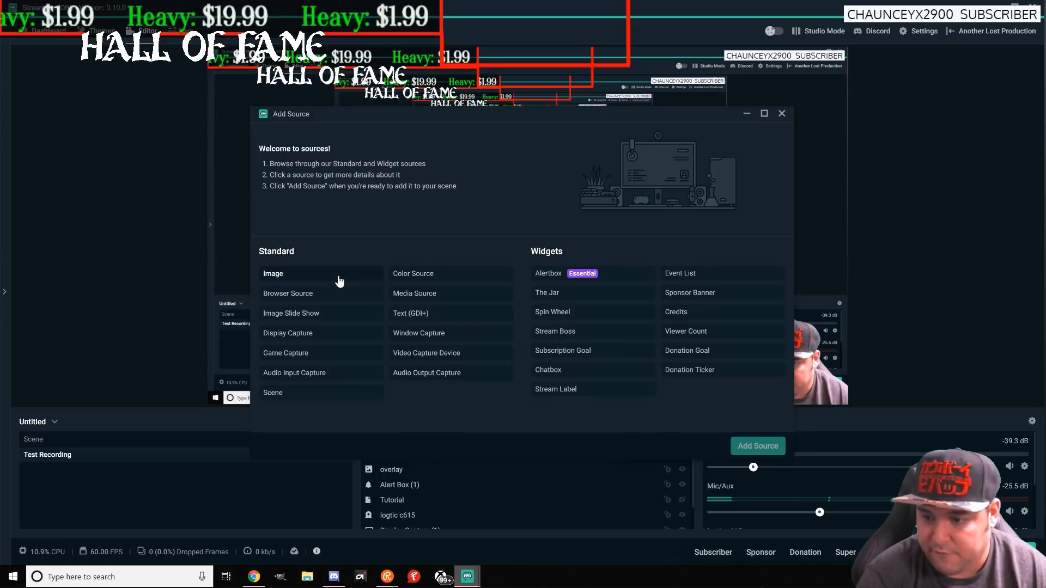
left_click(312, 278)
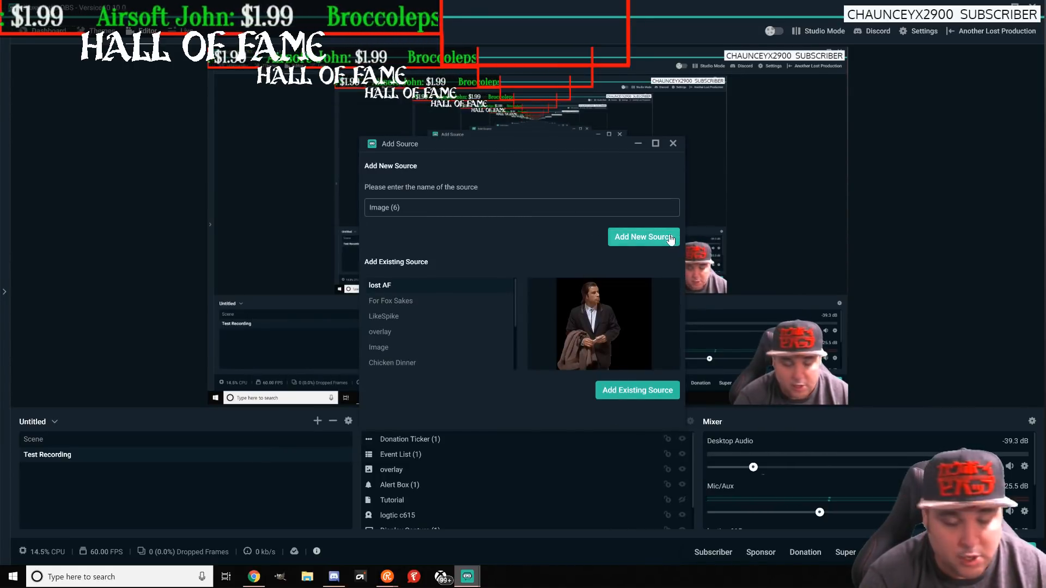
double_click(426, 290)
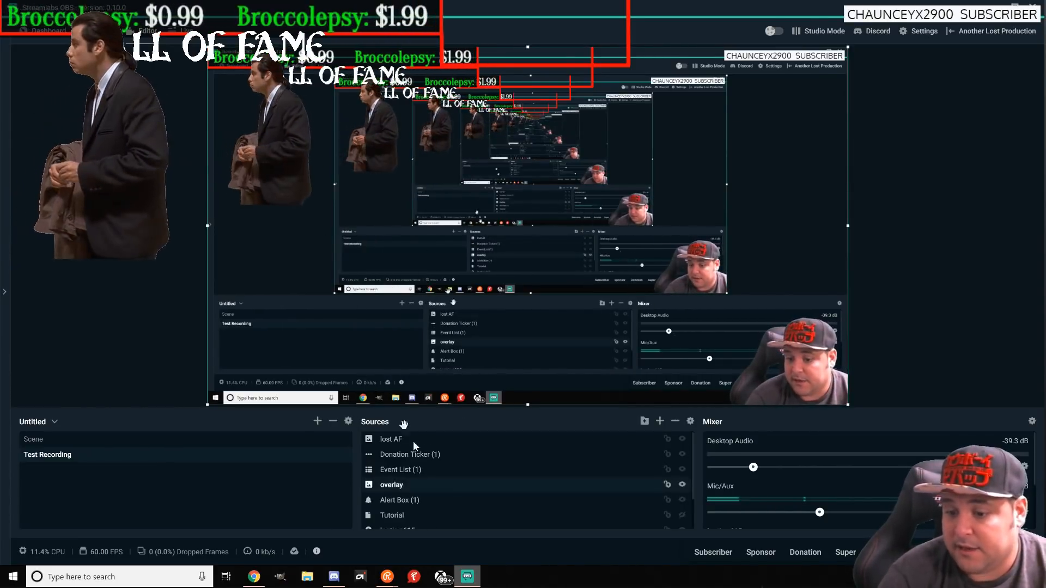
left_click_drag(259, 158, 545, 370)
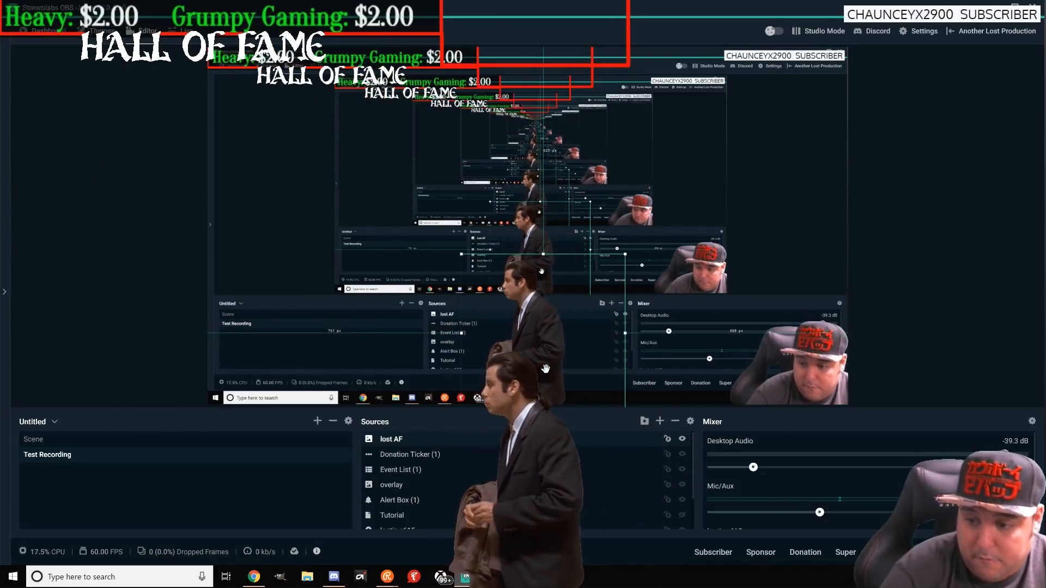
Add the existing Sub Count browser source to the scene
left_click(660, 422)
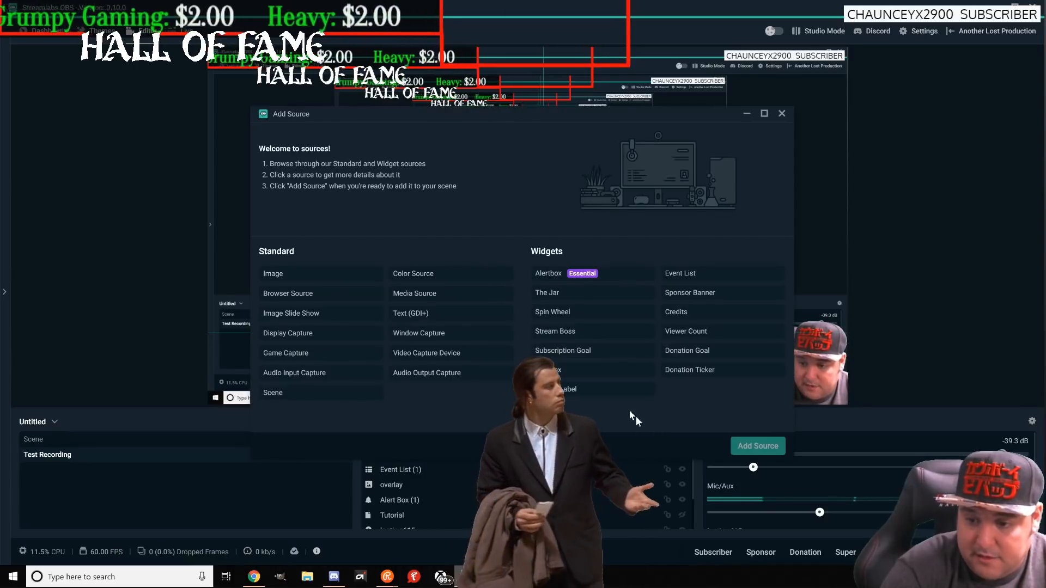
double_click(326, 303)
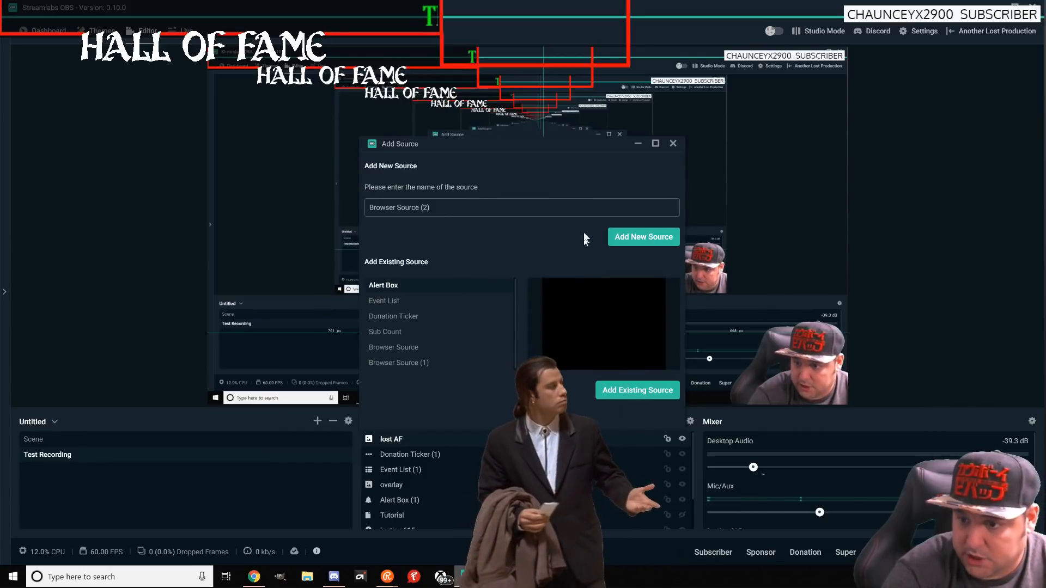
left_click(386, 332)
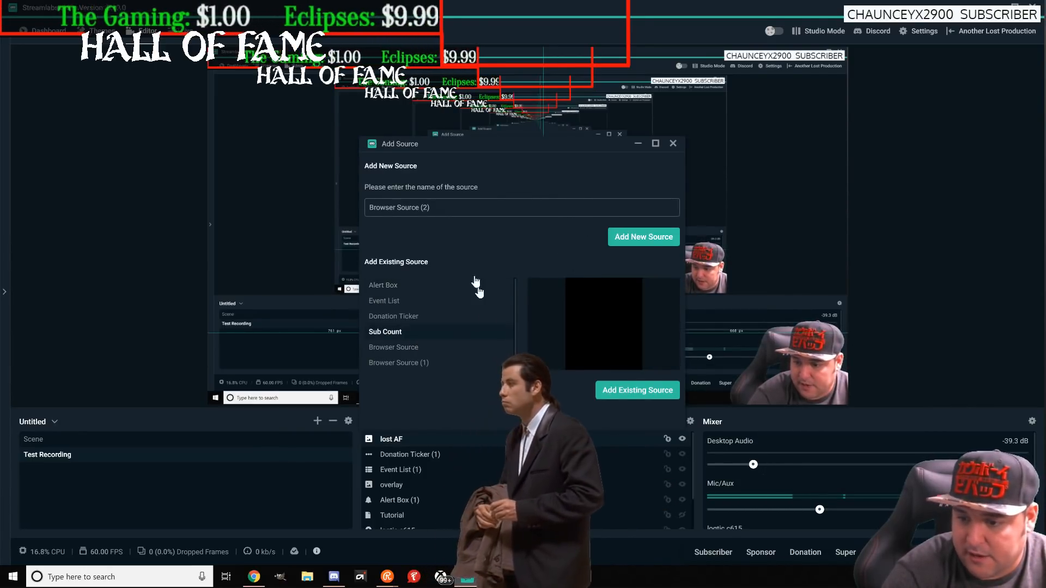
left_click(637, 390)
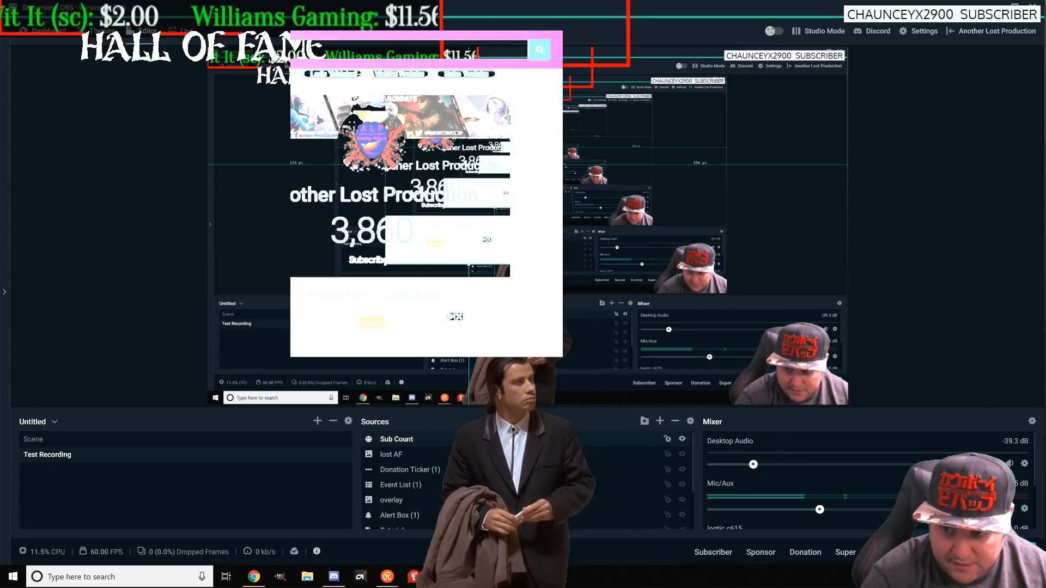
Examine the Sub Count source's Chroma Key and Crop/Pad filters, toggling the crop off and back on
right_click(418, 440)
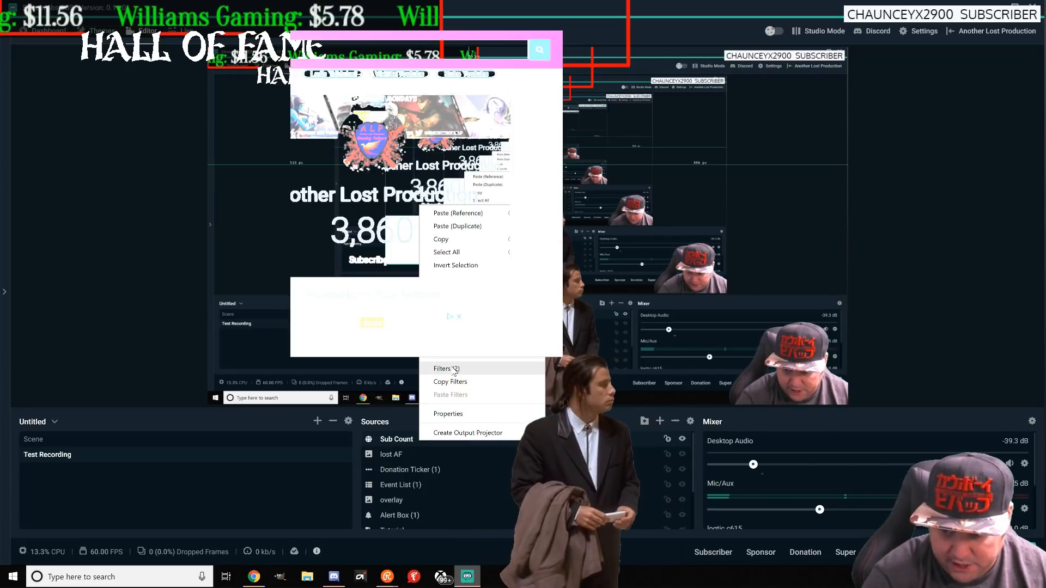
left_click(446, 368)
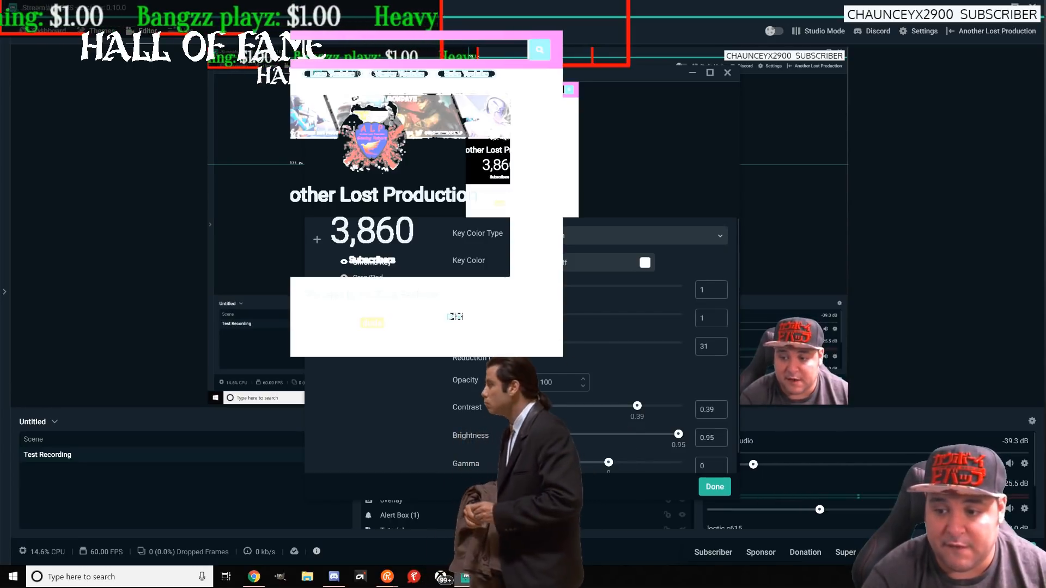
left_click(368, 277)
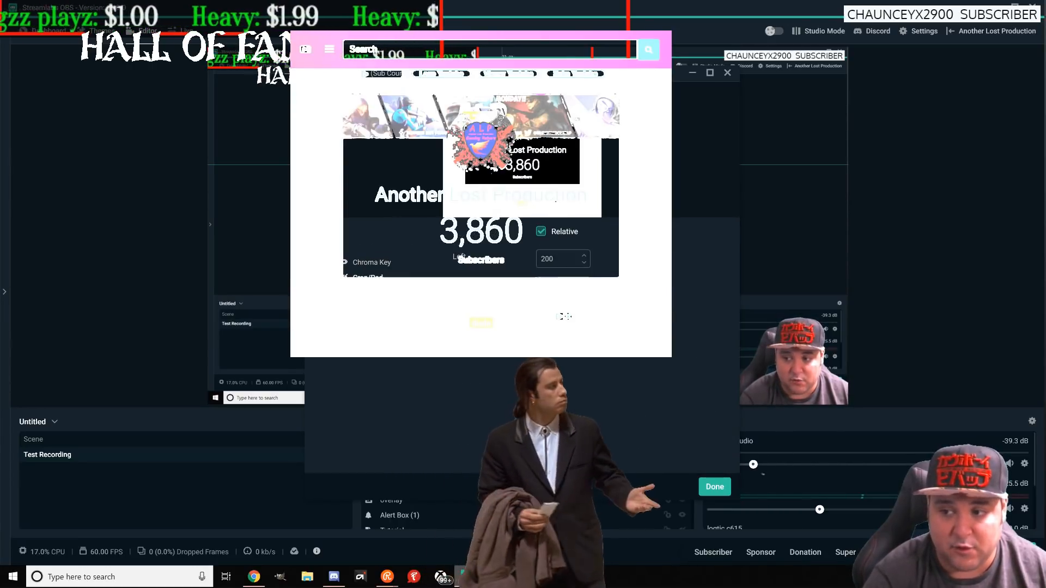
left_click(692, 74)
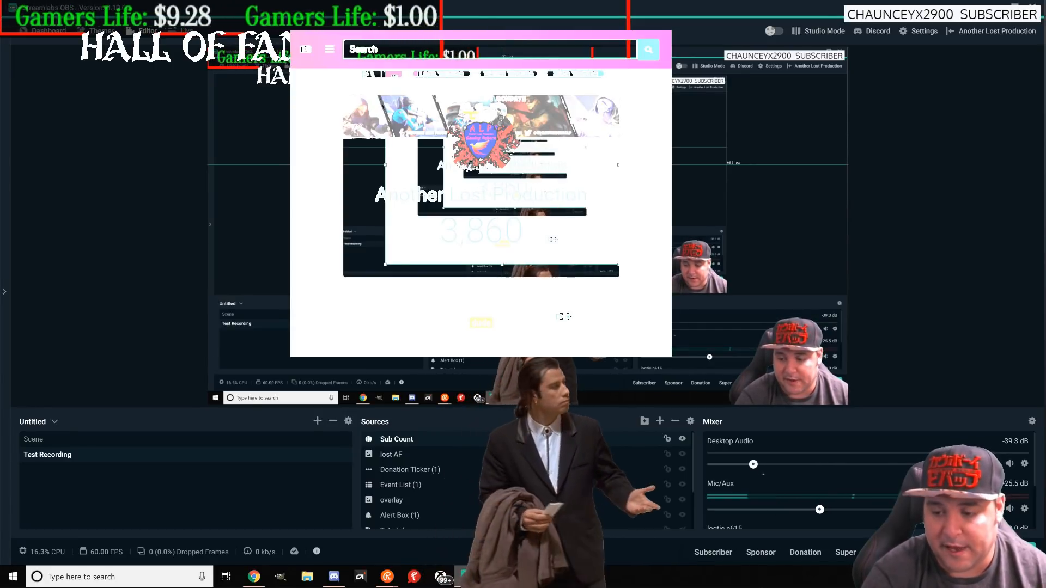
right_click(569, 202)
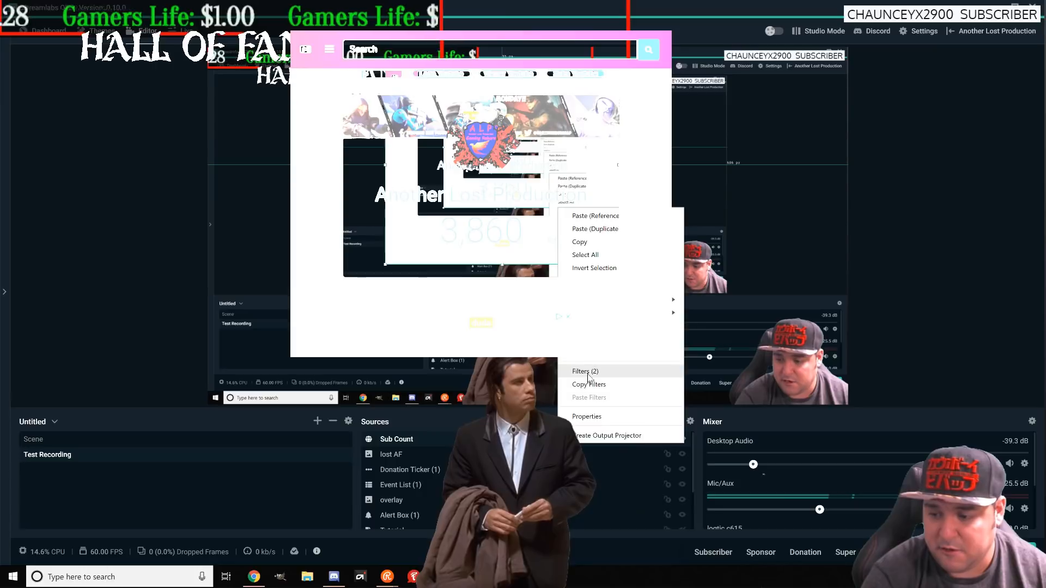
left_click(587, 374)
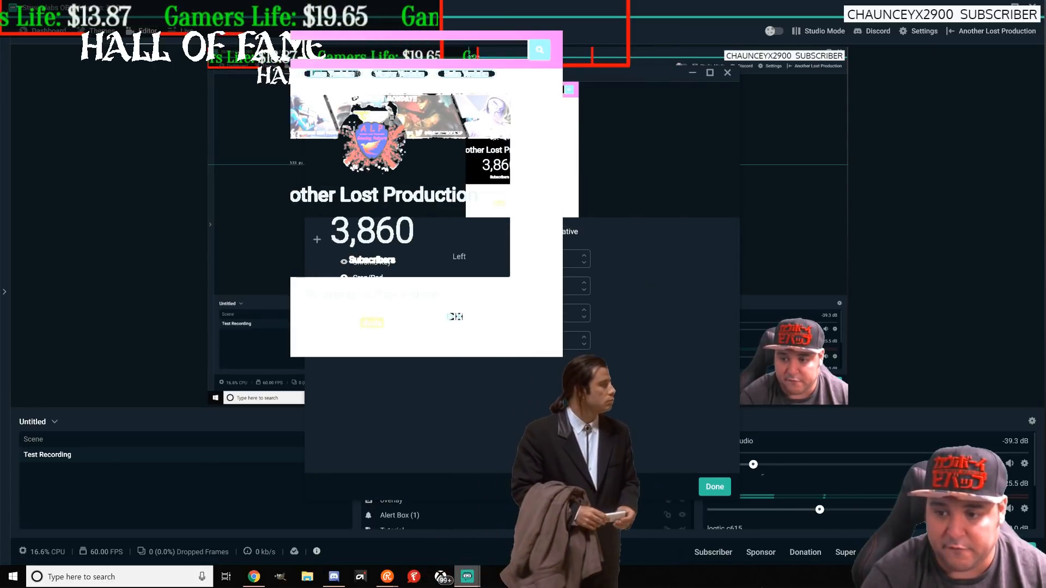
left_click(693, 74)
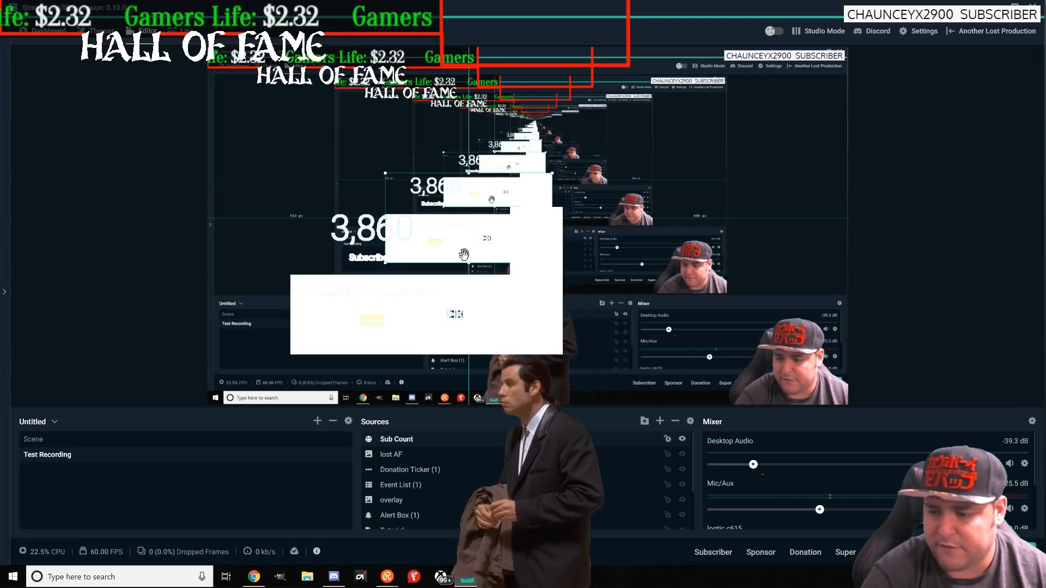
Crop the Sub Count source to just its subscriber number and enlarge it to fit the overlay's upper-middle red frame
left_click_drag(469, 264, 469, 201)
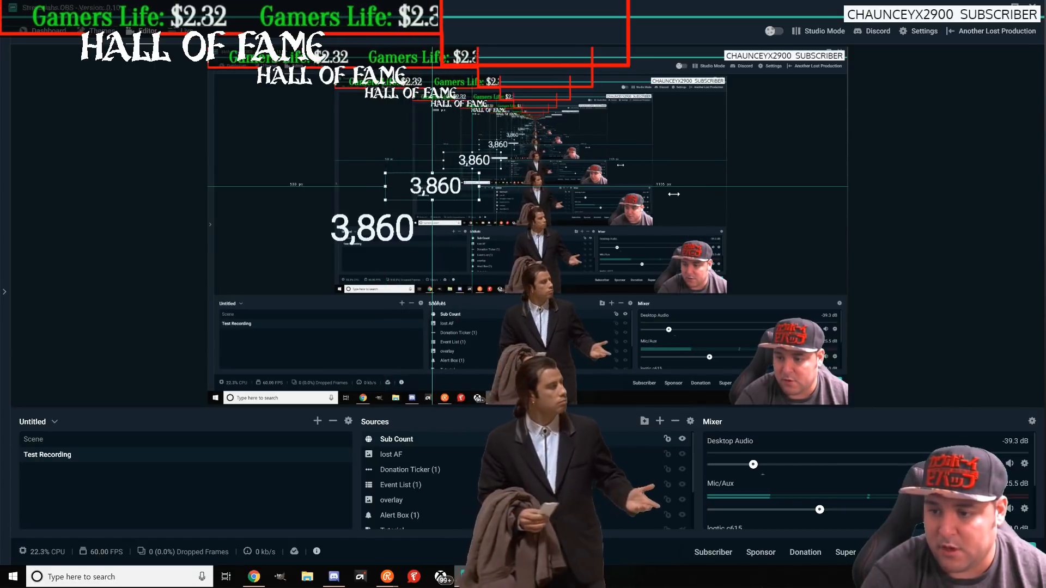
left_click_drag(479, 202, 500, 215)
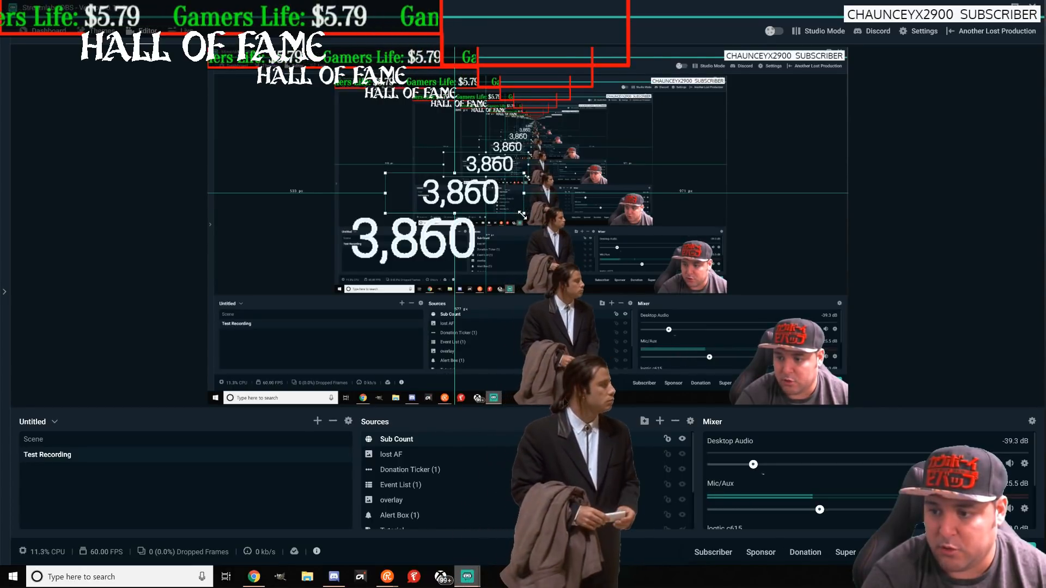
left_click_drag(481, 194, 557, 68)
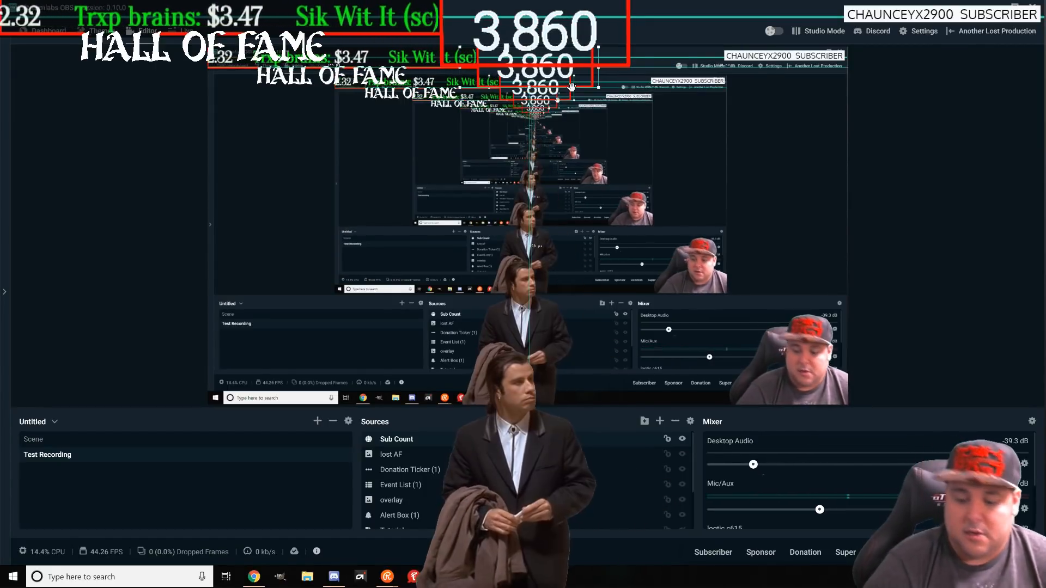
mouse_move(571, 87)
left_mouse_down()
mouse_move(634, 87)
mouse_move(577, 88)
left_mouse_up()
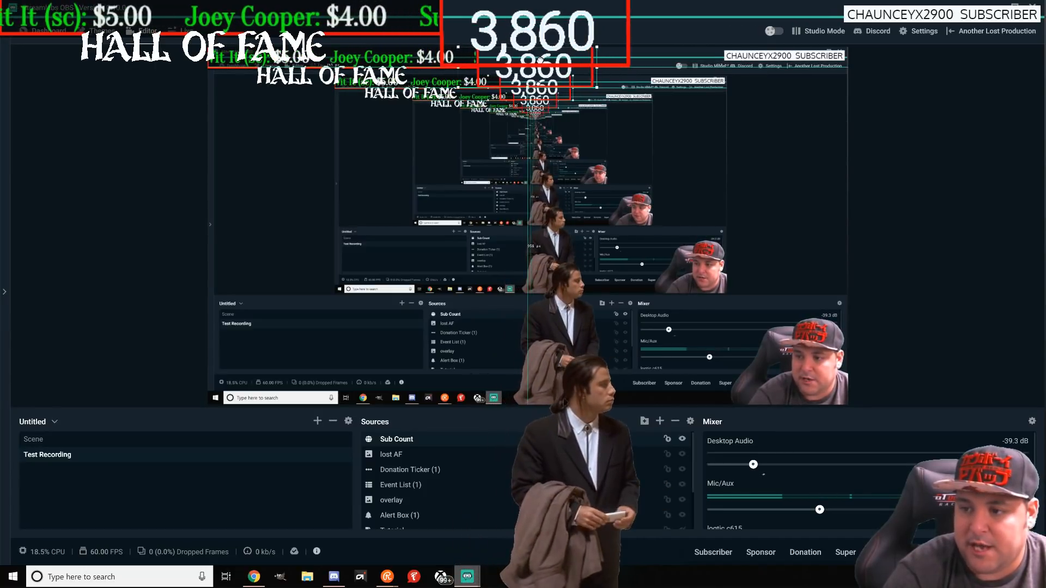
left_click_drag(545, 59, 540, 59)
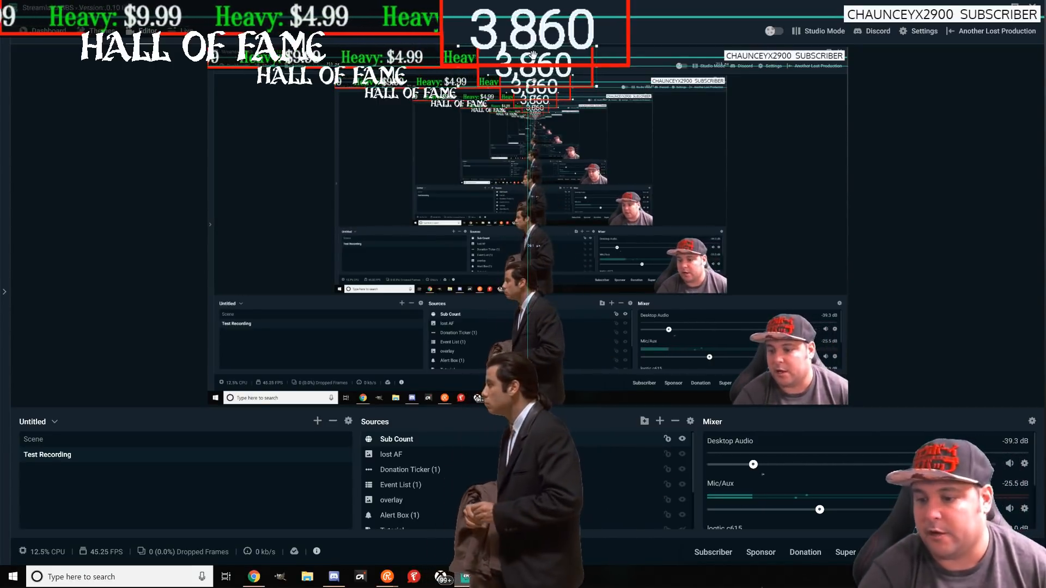
Hide the lost AF image in the scene
left_click(682, 454)
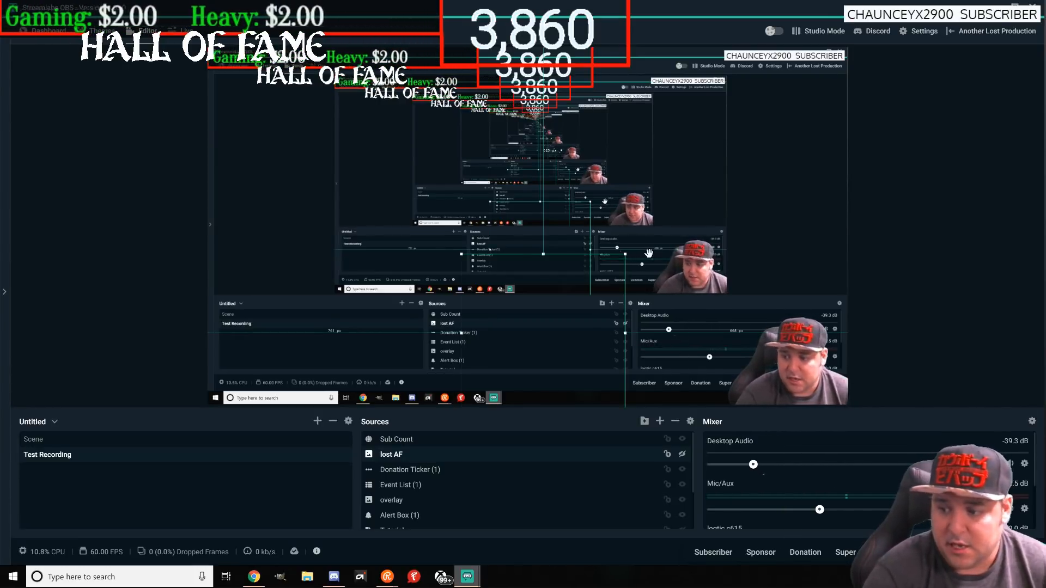
Check the existing Video Capture Device sources and the list of source types without adding any
left_click(659, 422)
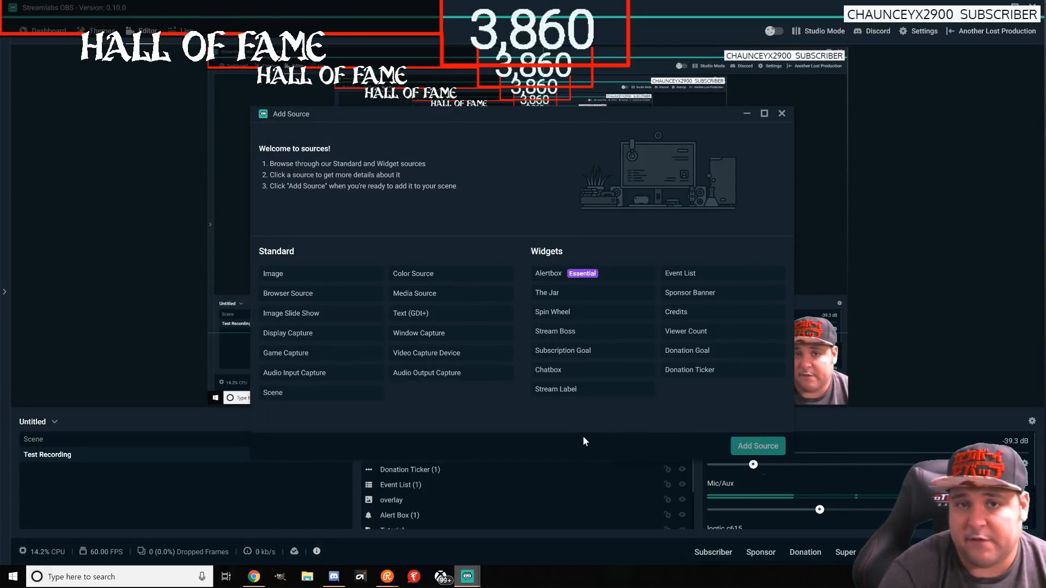
left_click(433, 355)
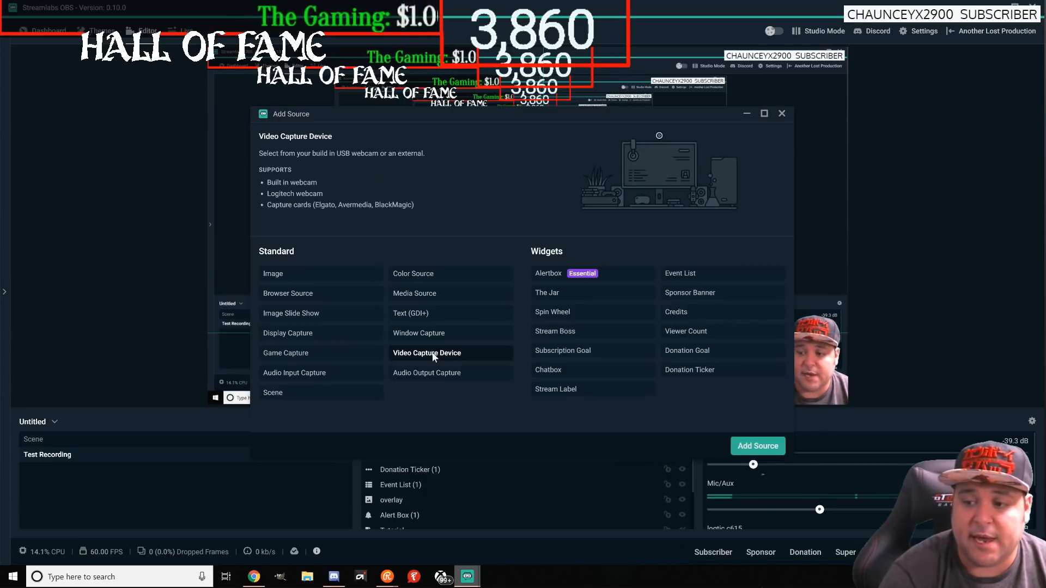
double_click(433, 355)
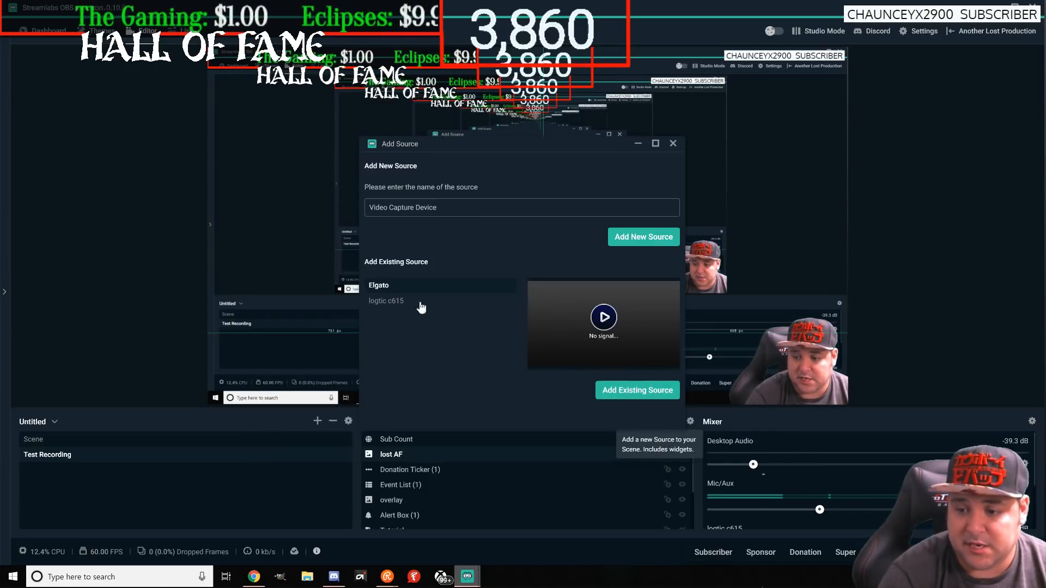
left_click(673, 144)
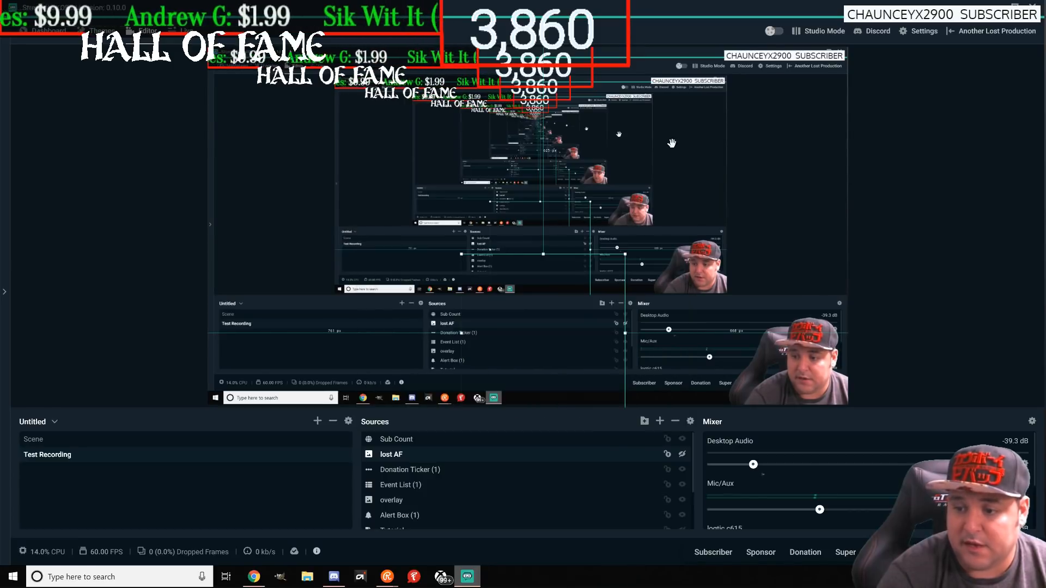
left_click(661, 421)
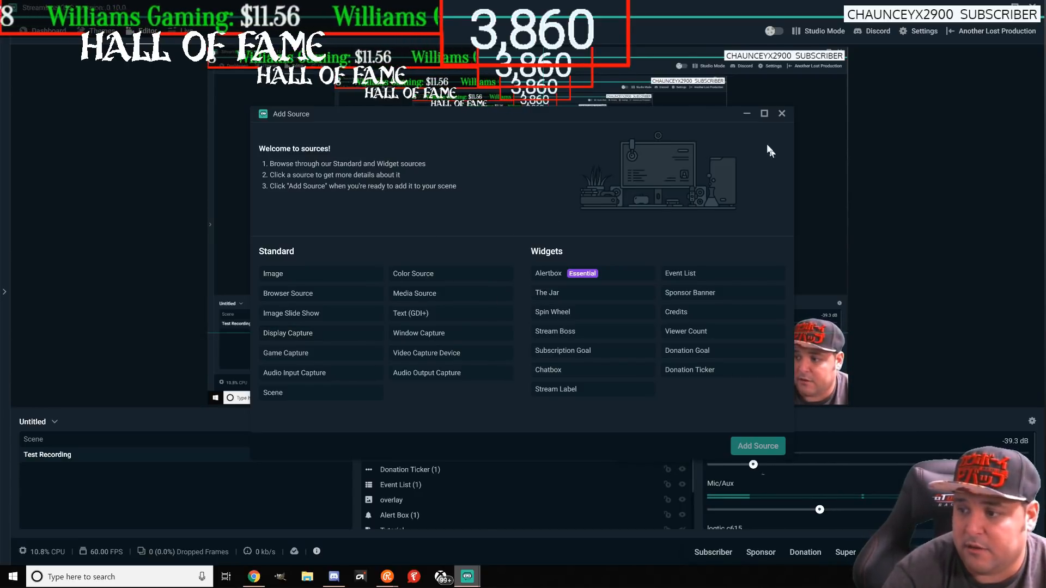
left_click(745, 114)
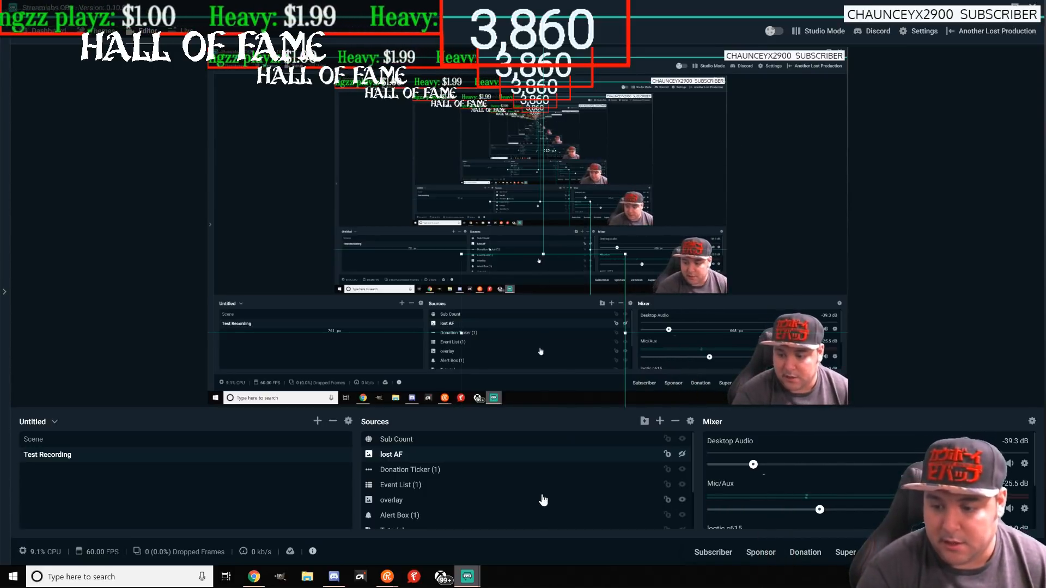
Move the Elgato source above Display Capture (1) in the source order, and return it beneath that source
scroll(543, 499, "down", 2)
left_click(424, 505)
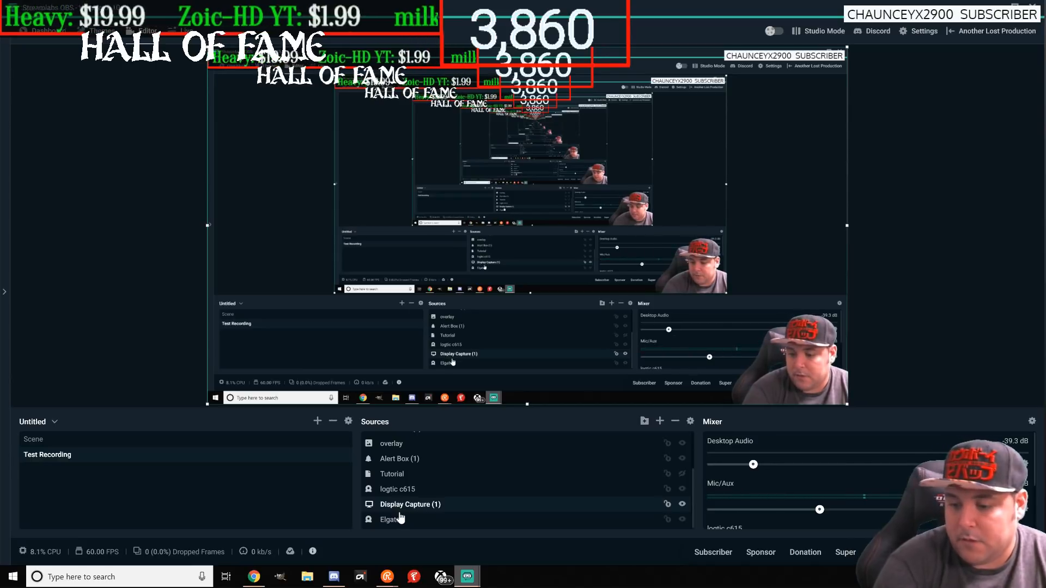
left_click_drag(405, 523, 385, 498)
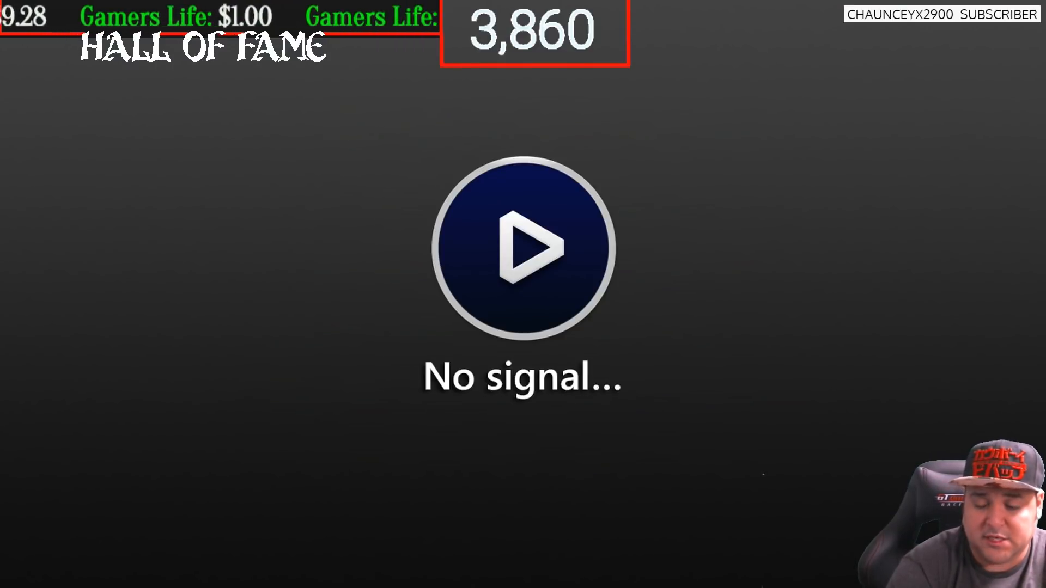
left_click_drag(385, 505, 436, 523)
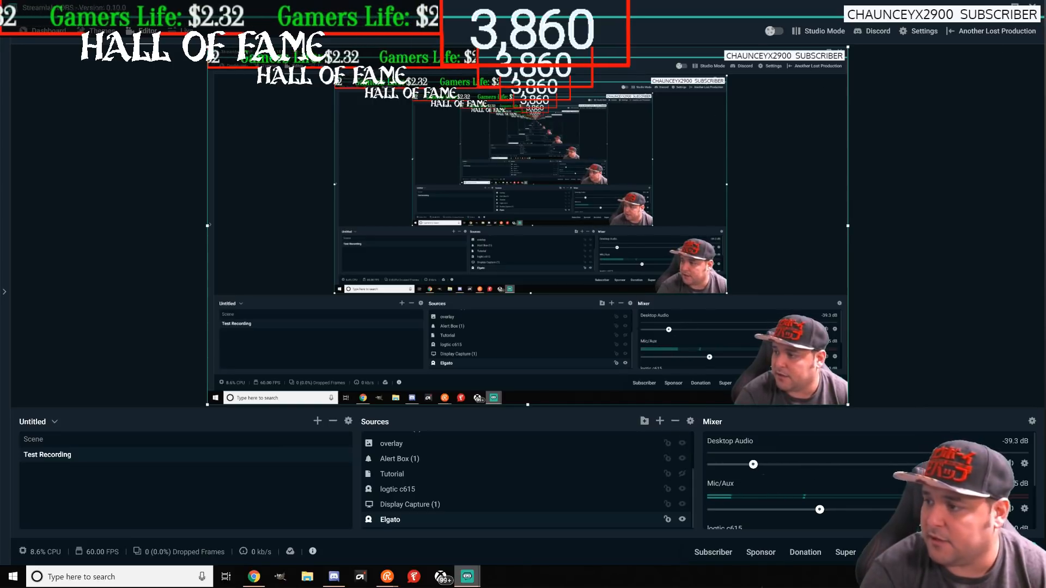
Review the general settings, including output and source alignment snapping, and open the stream settings
left_click(925, 31)
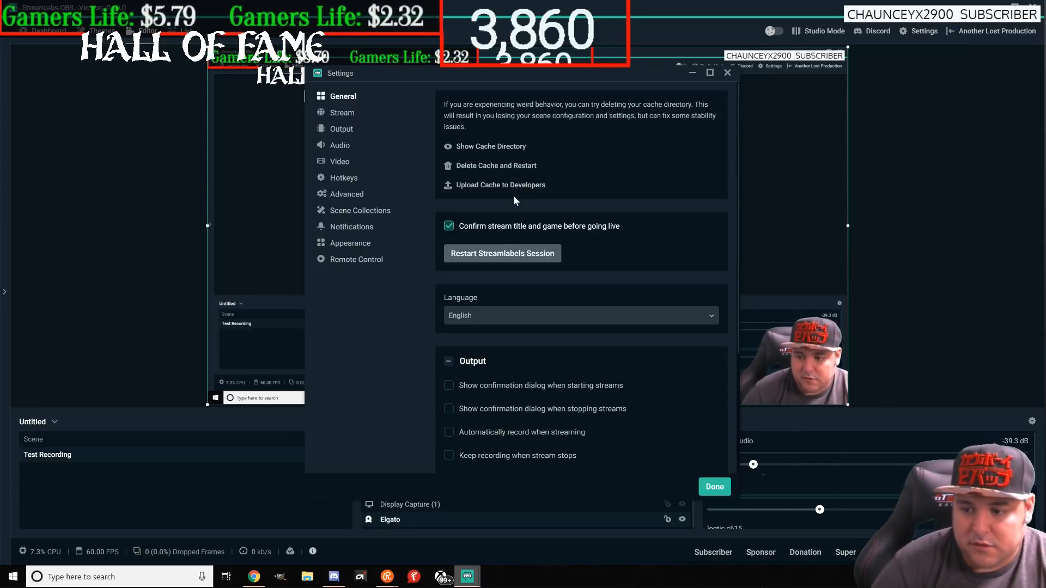
scroll(462, 289, "down", 2)
scroll(443, 373, "down", 1)
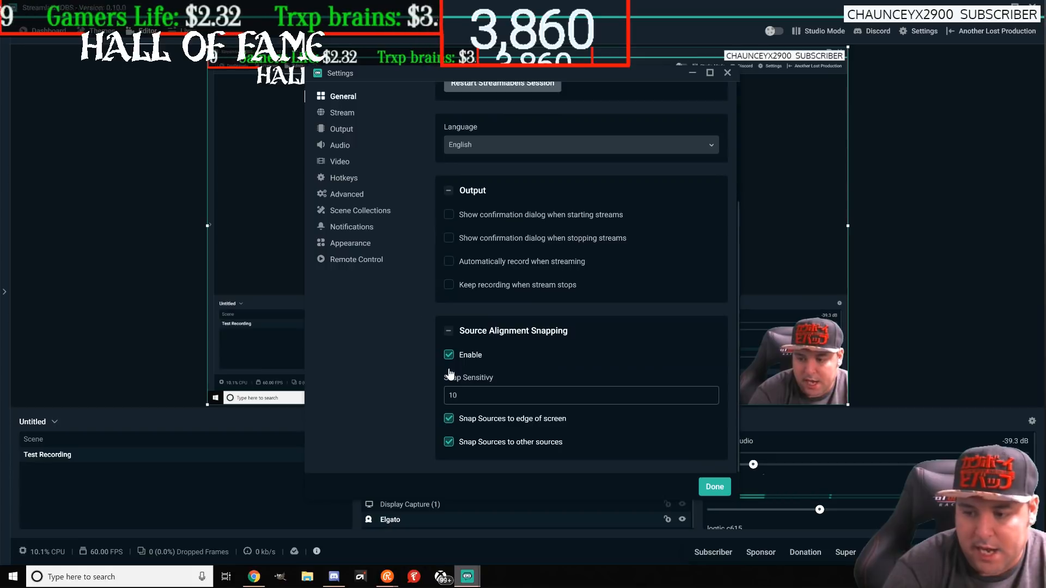
scroll(555, 323, "up", 2)
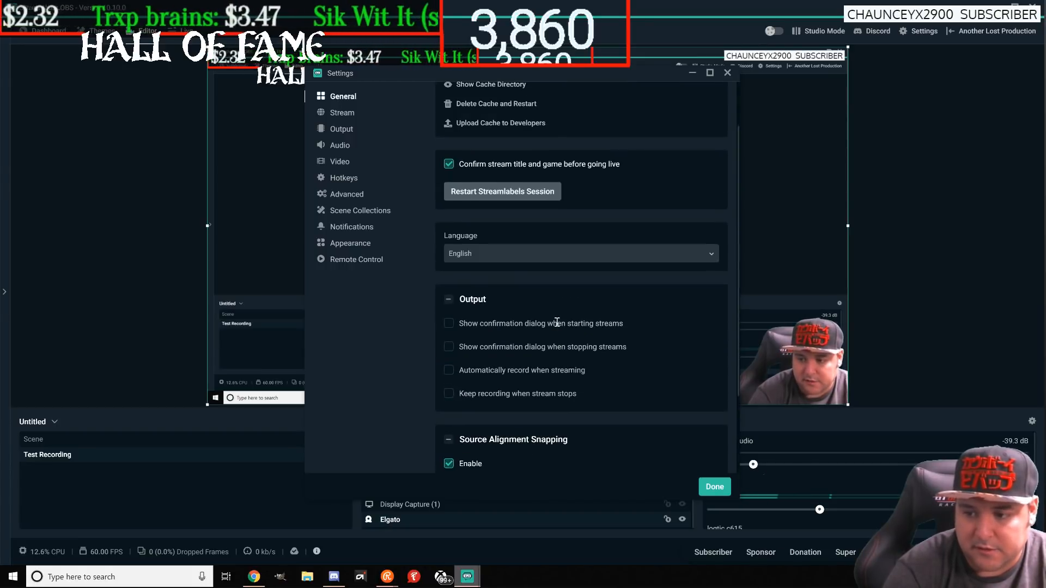
scroll(548, 326, "up", 1)
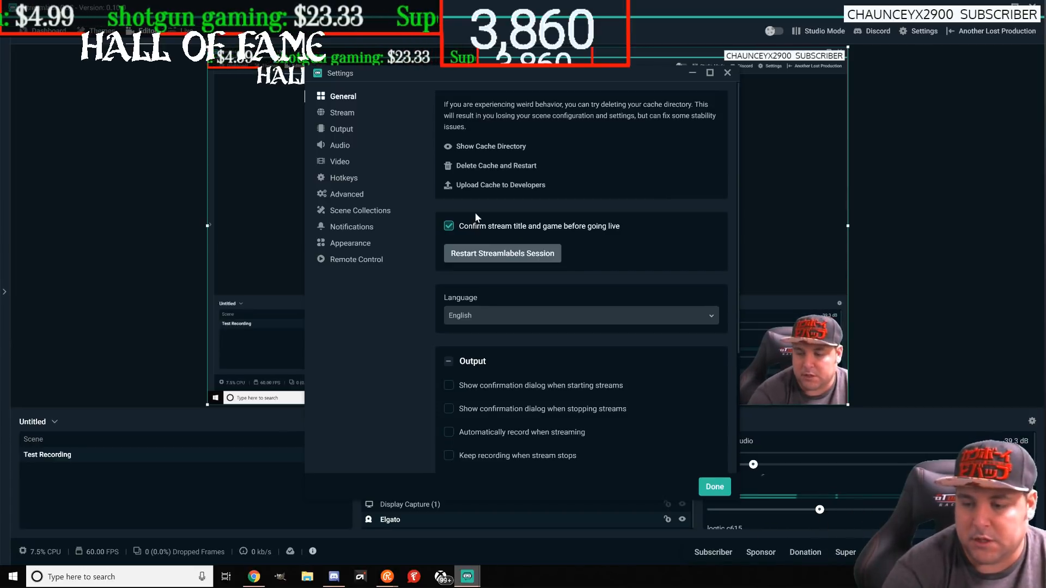
left_click(347, 116)
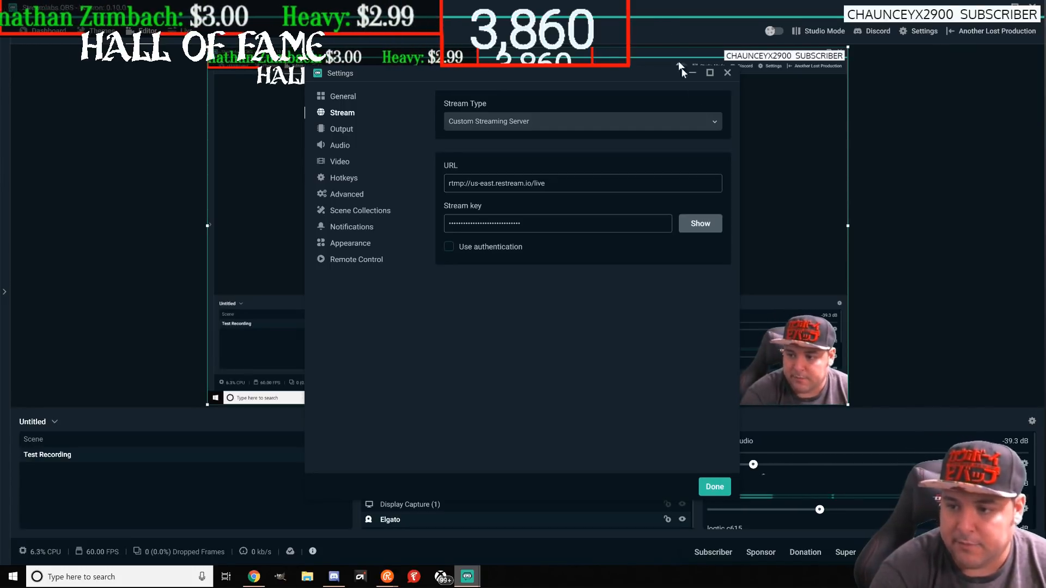
Select Custom Streaming Server as the stream type, and Common FPS Values as the FPS type in the video settings
left_click(710, 126)
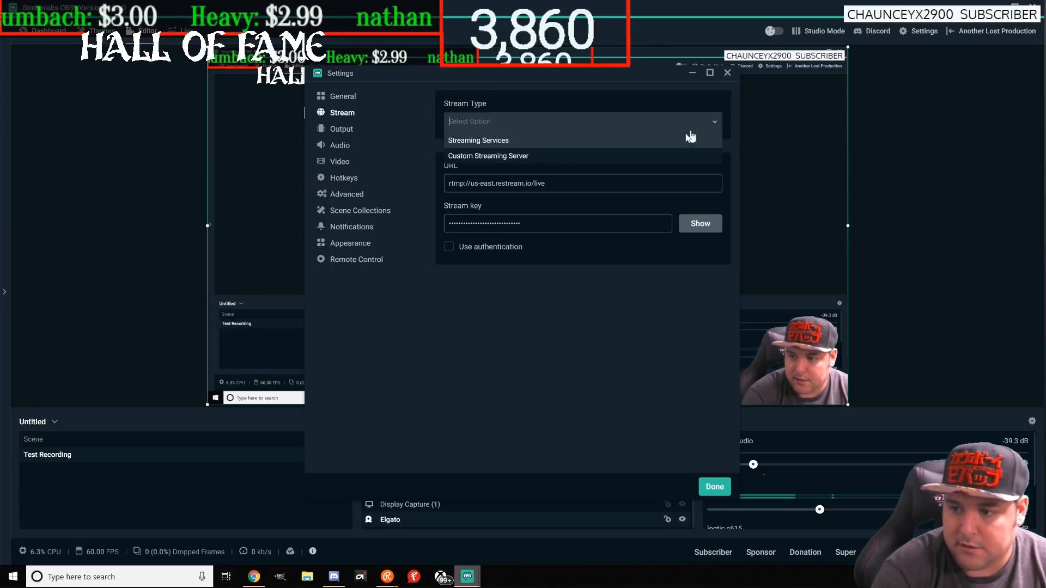
left_click(537, 158)
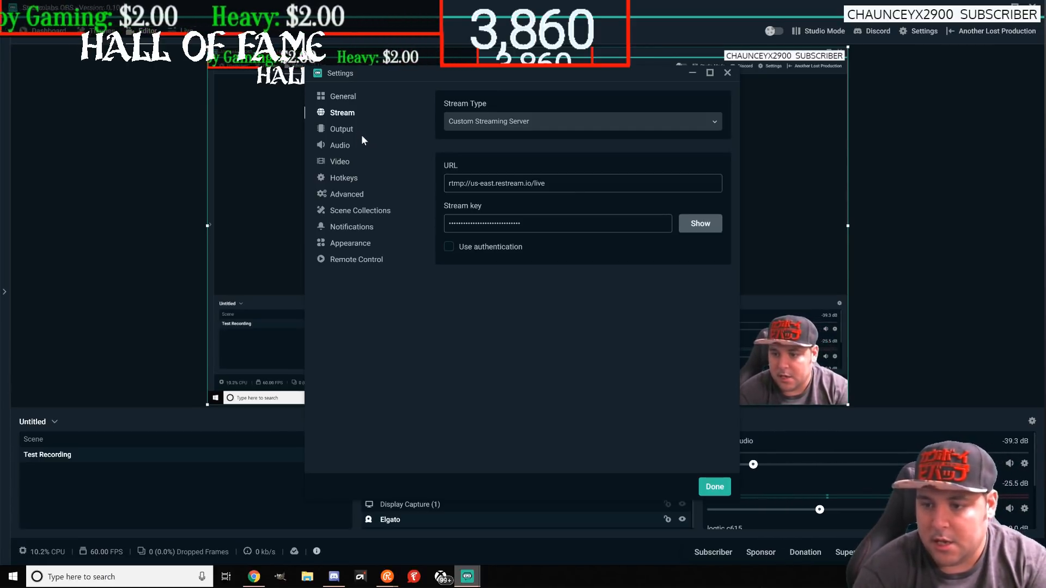
left_click(345, 163)
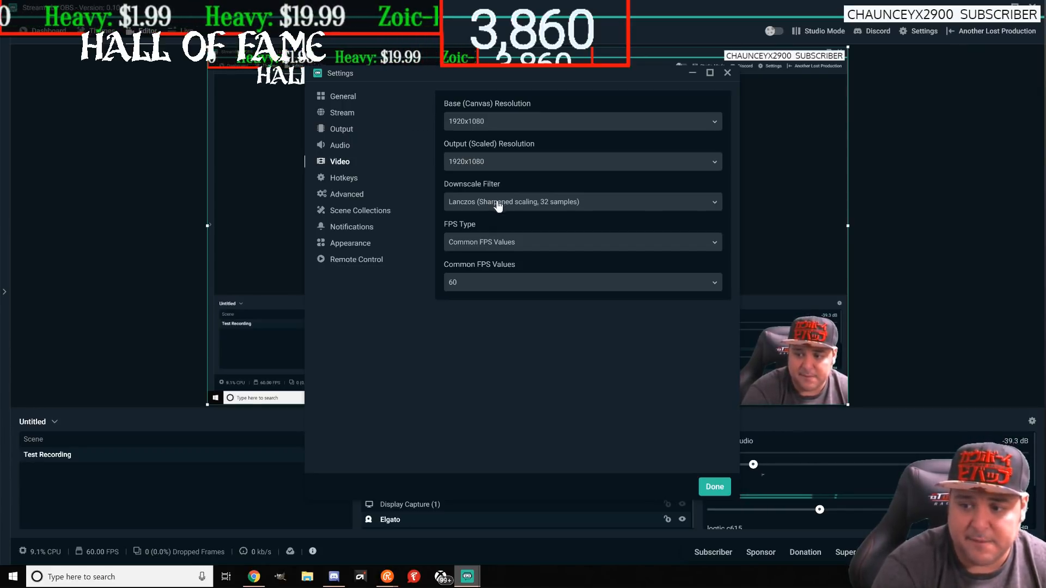
left_click(526, 249)
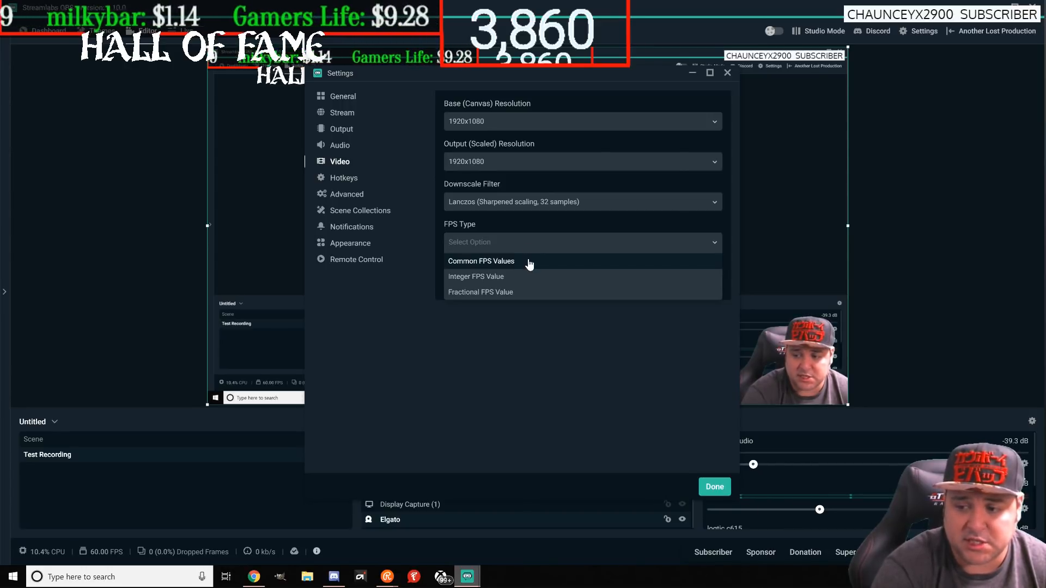
left_click(529, 262)
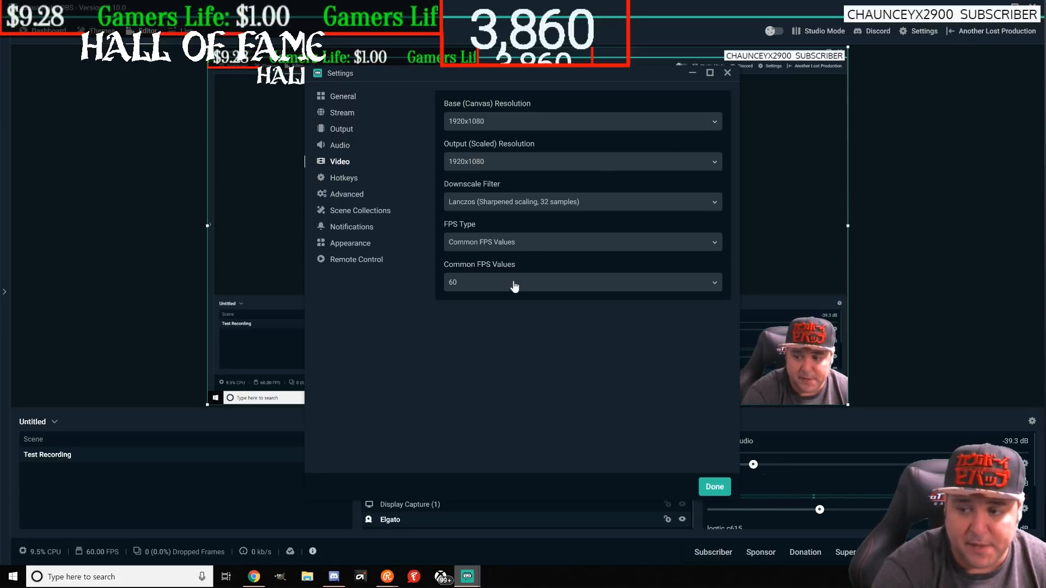
In the audio settings, choose Speakers (Realtek High Definition Audio) as Desktop Audio Device 1 and Microphone (Yeti Stereo Microphone) as Mic/Auxiliary Device 1
left_click(347, 150)
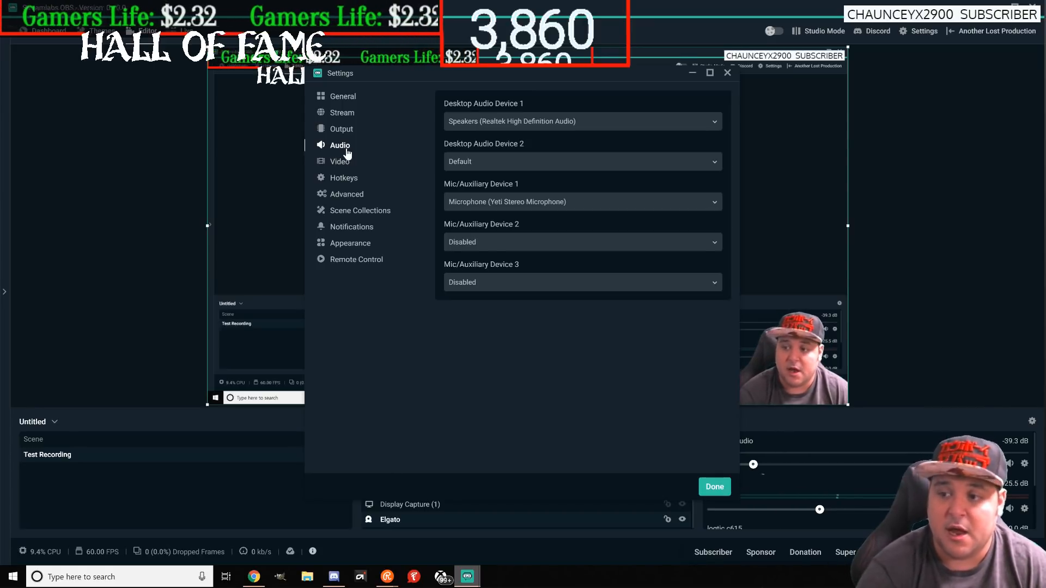
left_click(624, 124)
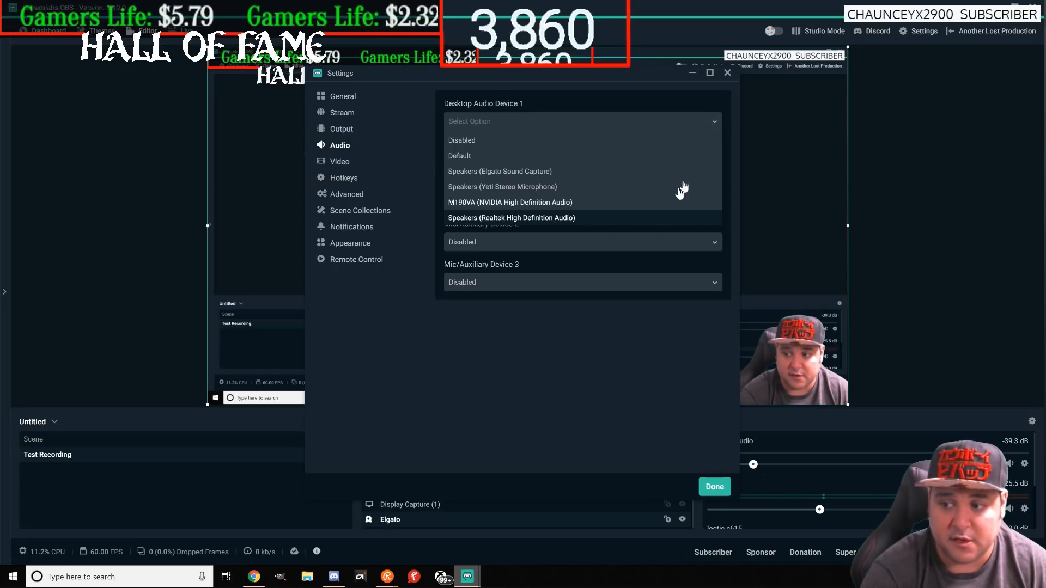
left_click(624, 218)
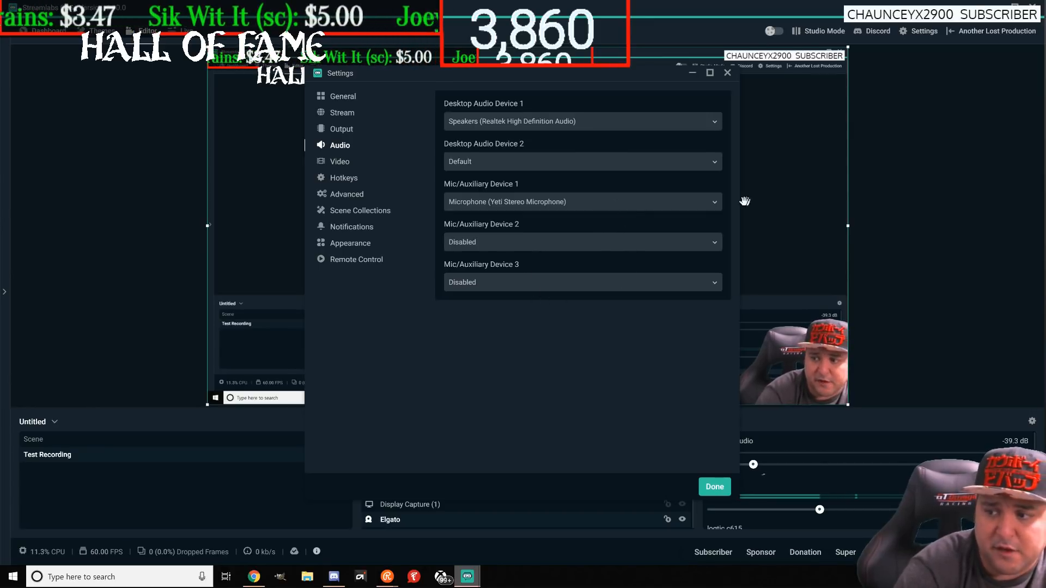
left_click(706, 210)
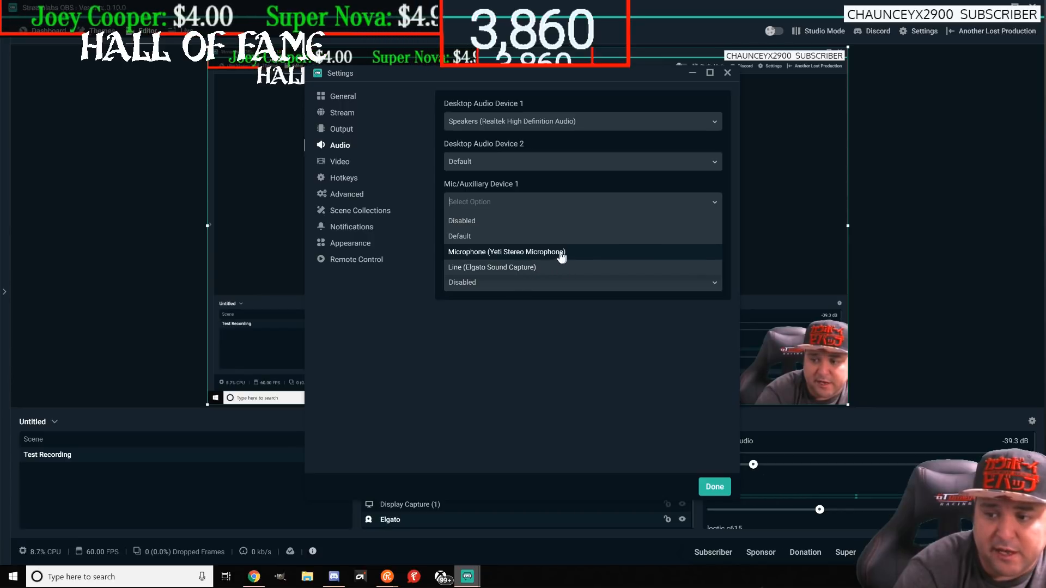
left_click(533, 252)
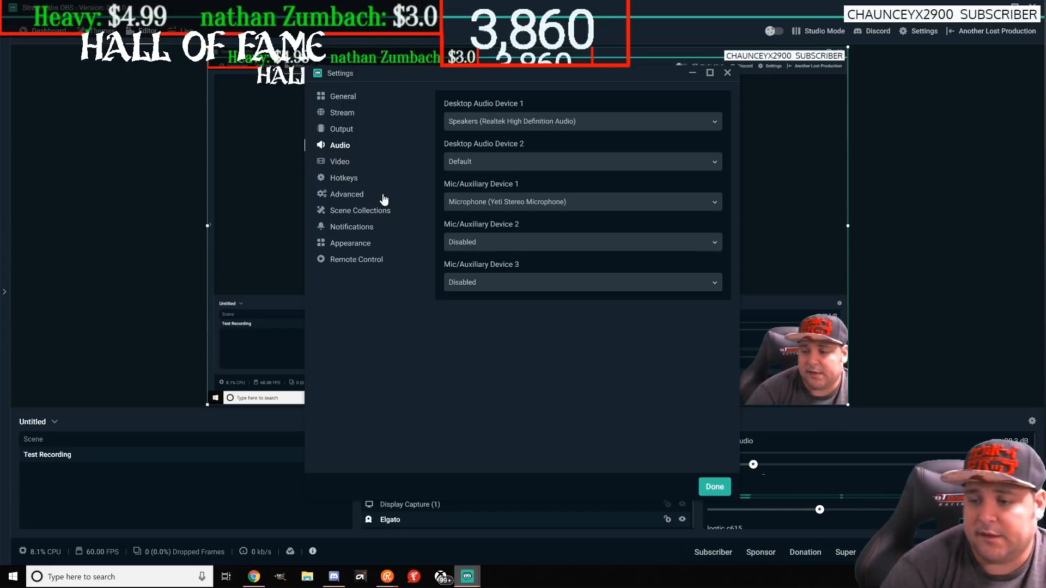
left_click(532, 162)
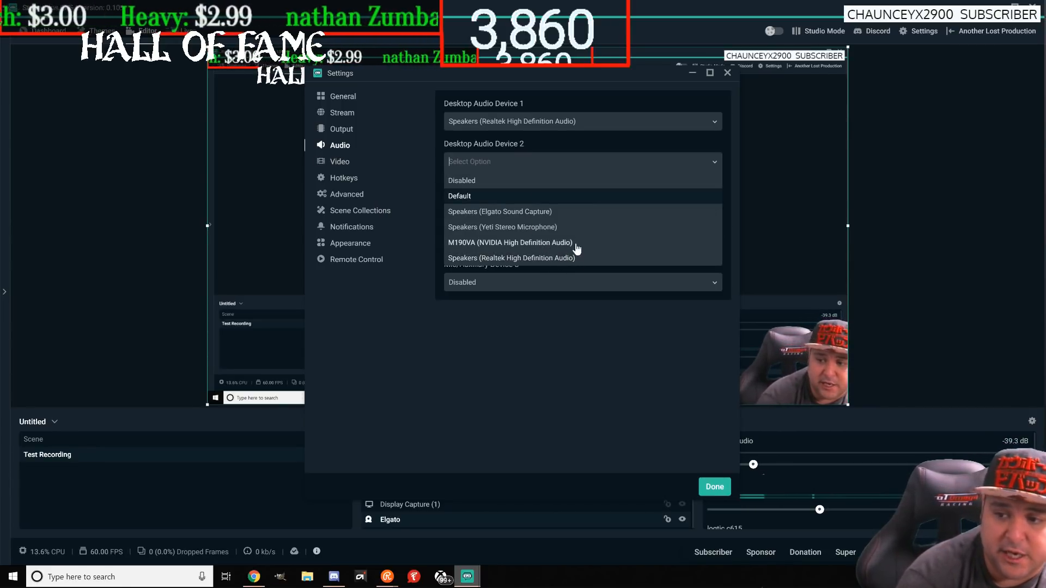
left_click(714, 161)
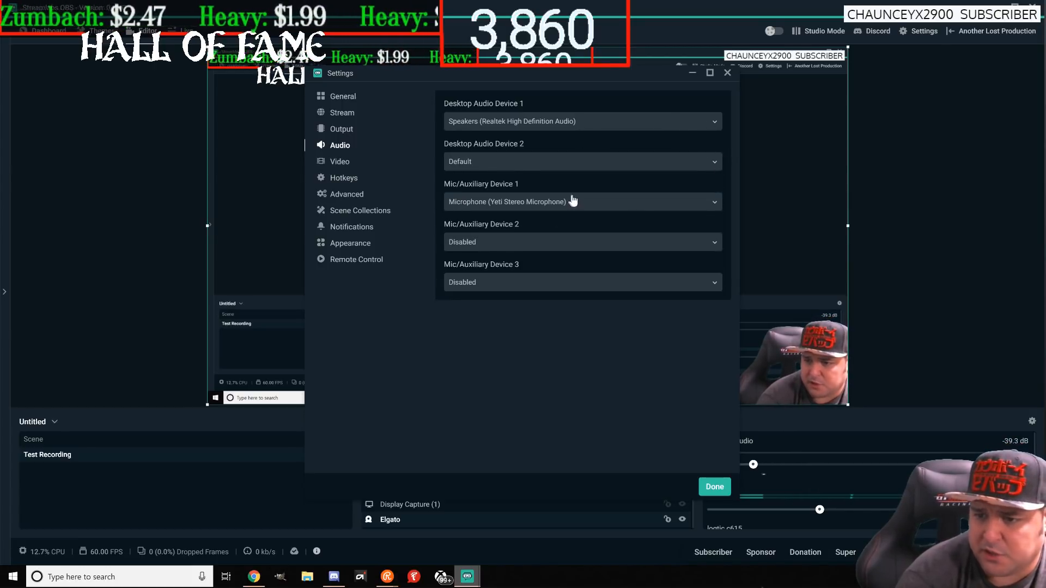
In the output settings, select the Advanced output mode and NVENC as the streaming encoder
left_click(341, 134)
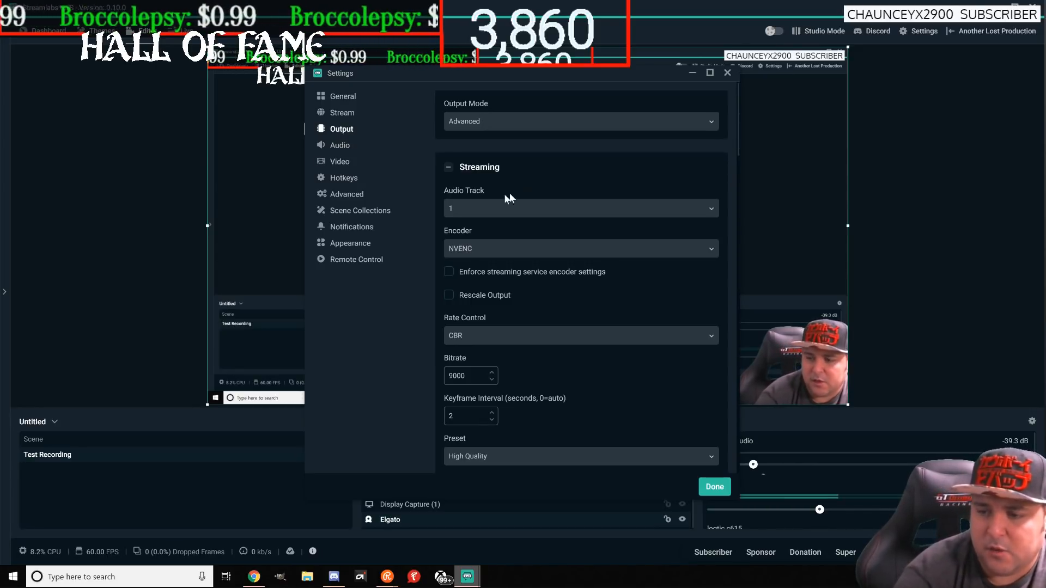
scroll(555, 106, "down", 1)
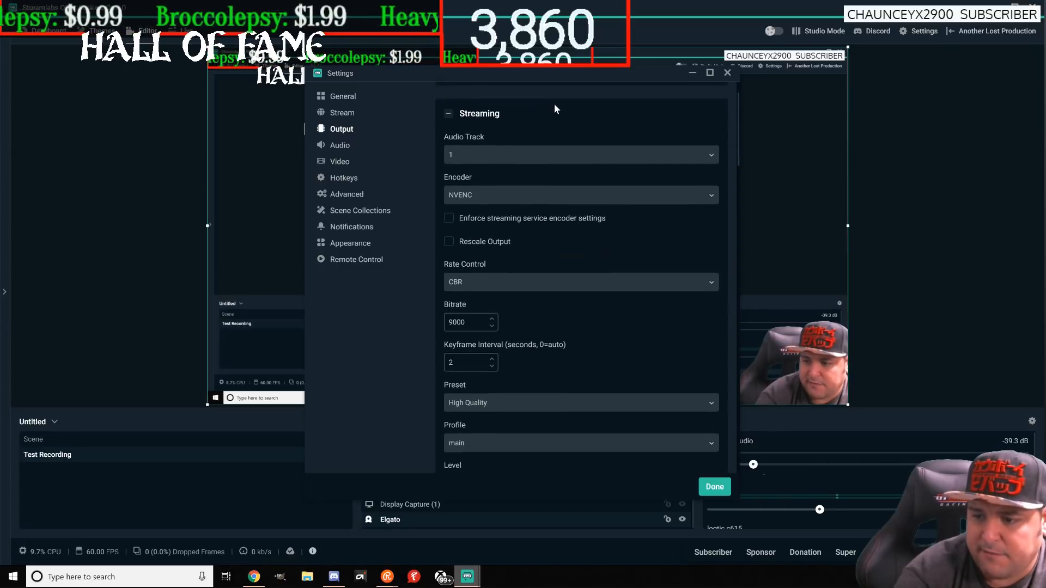
scroll(548, 125, "up", 1)
left_click(547, 131)
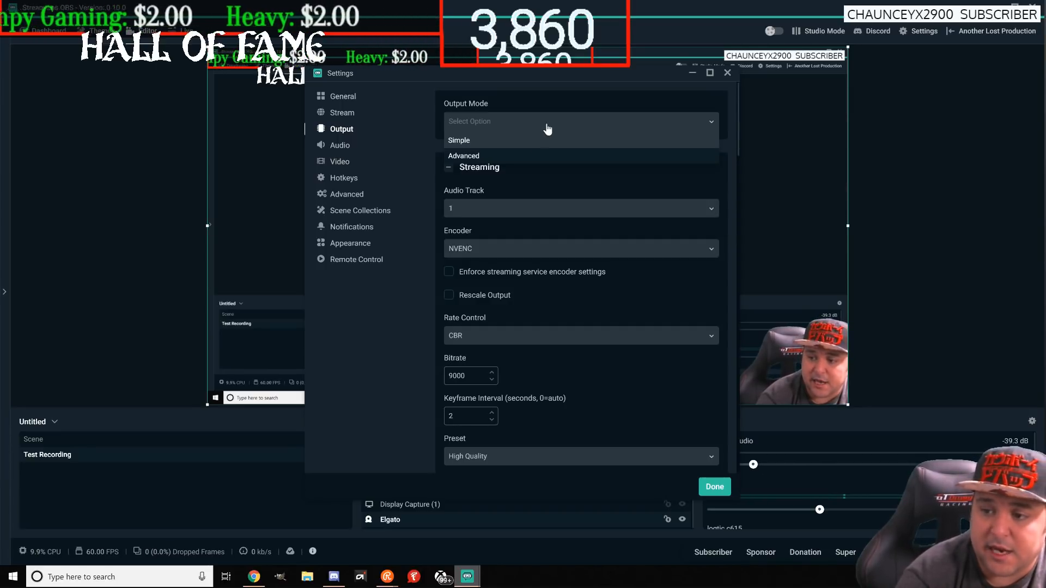
left_click(539, 156)
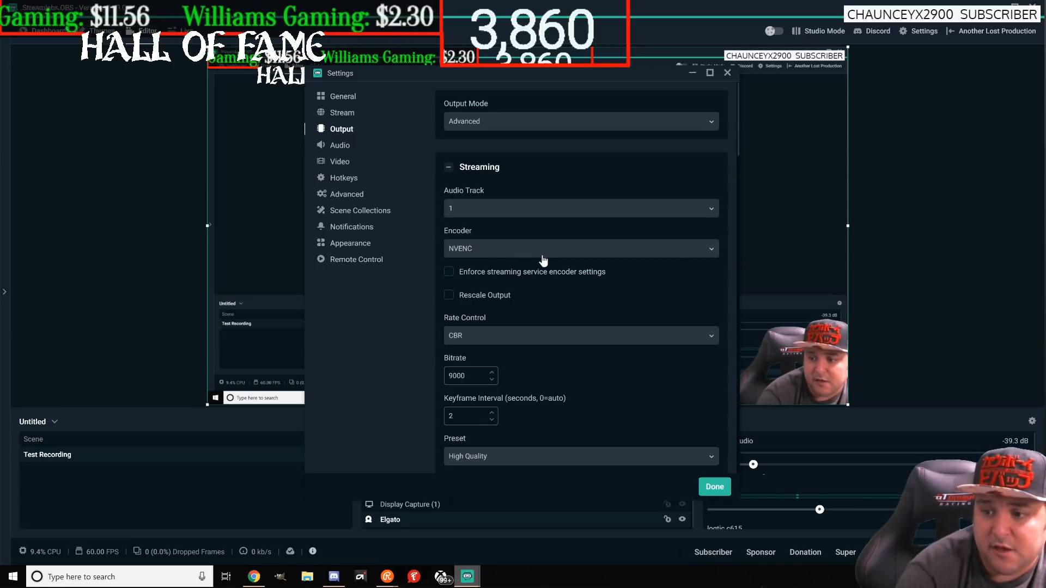
left_click(706, 257)
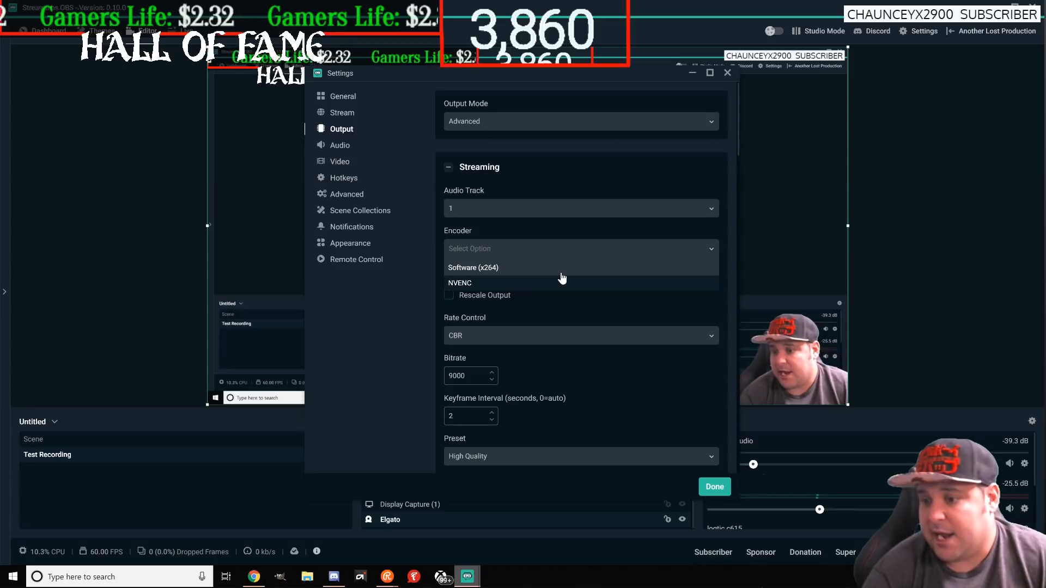
left_click(563, 282)
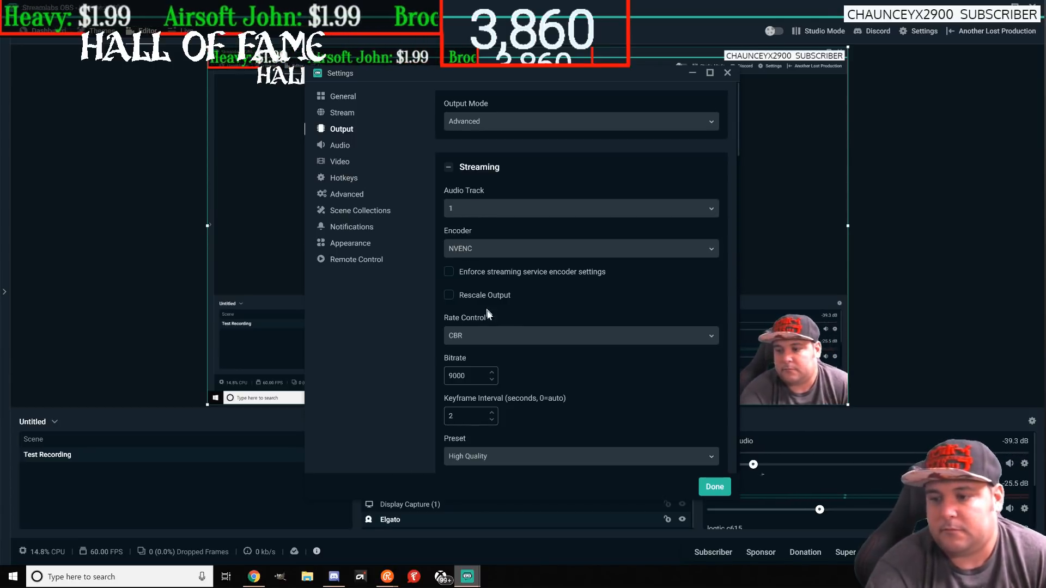
Select CBR as the streaming rate control and High Quality as the encoder preset
scroll(492, 318, "down", 1)
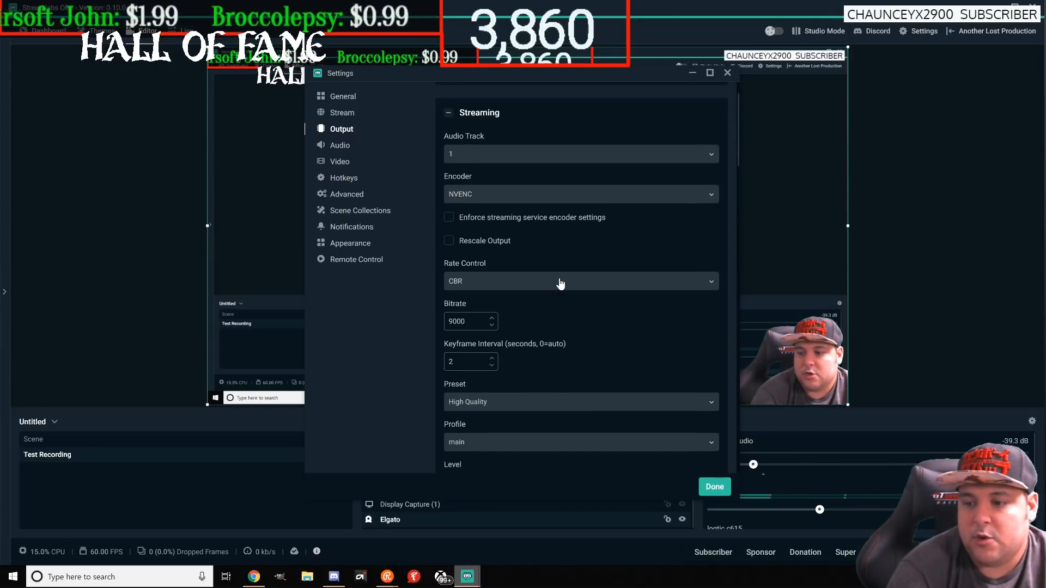
left_click(561, 282)
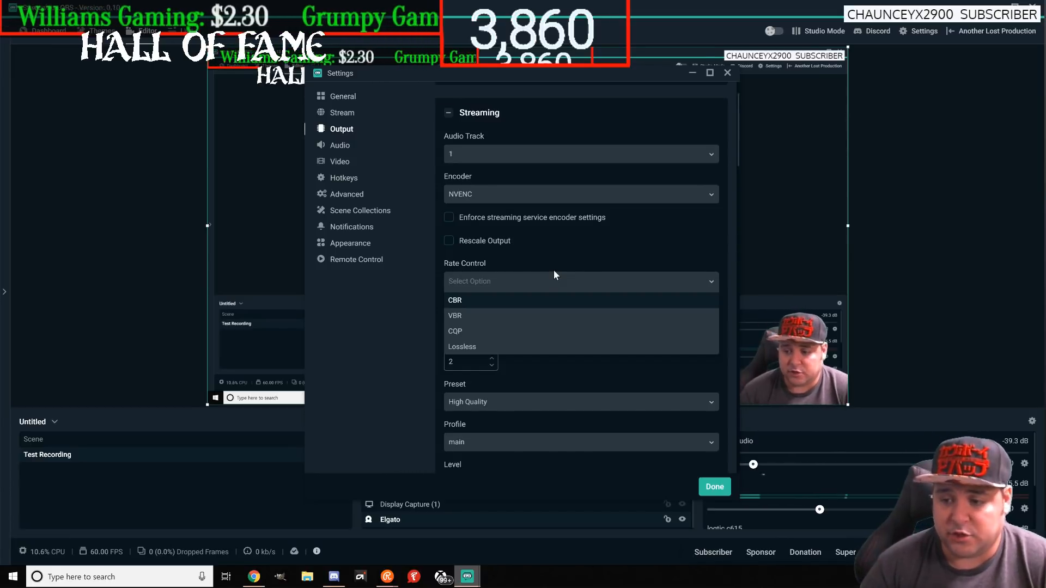
left_click(483, 304)
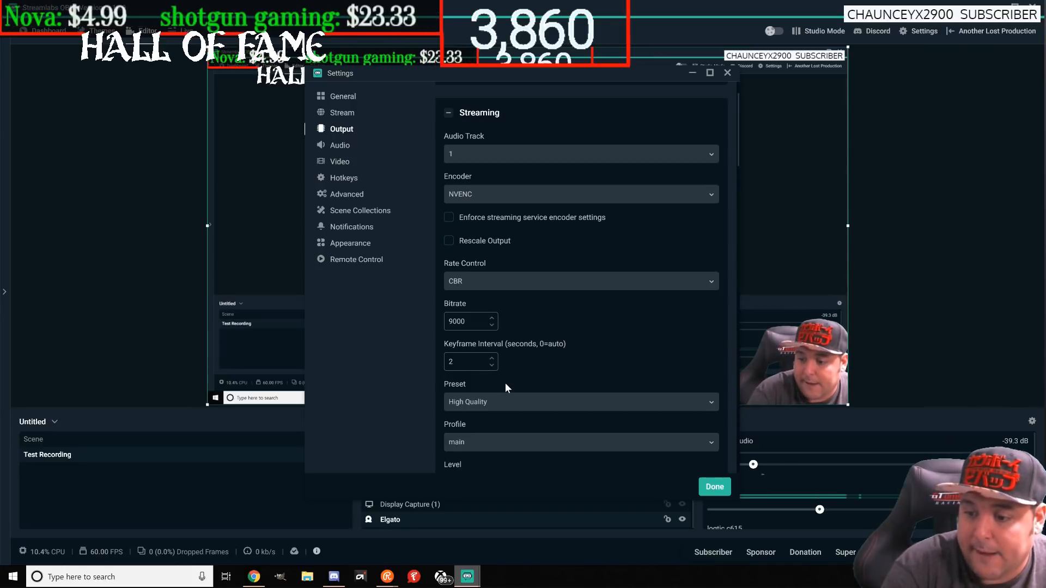
left_click(701, 403)
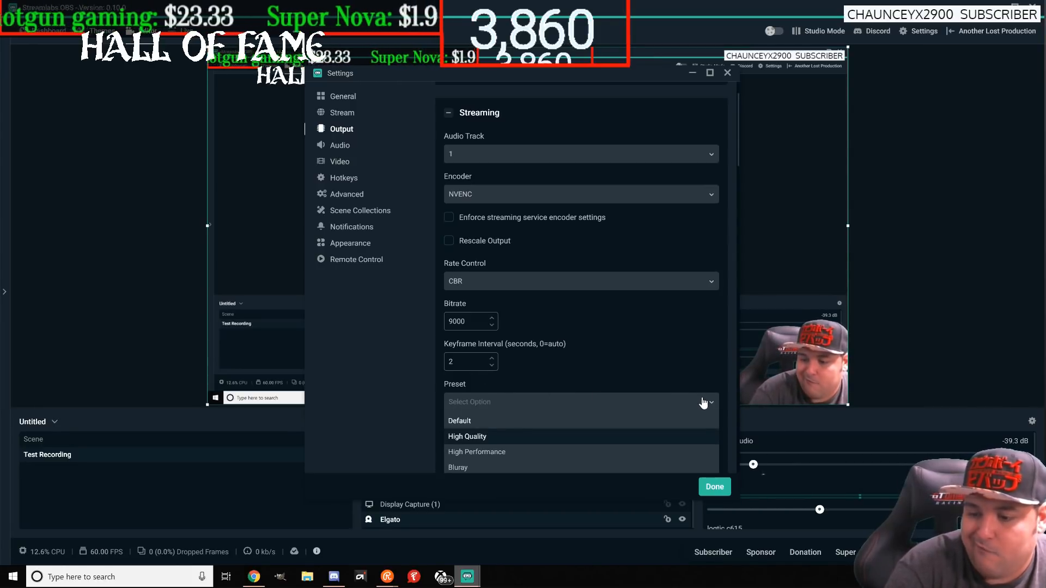
scroll(625, 445, "down", 1)
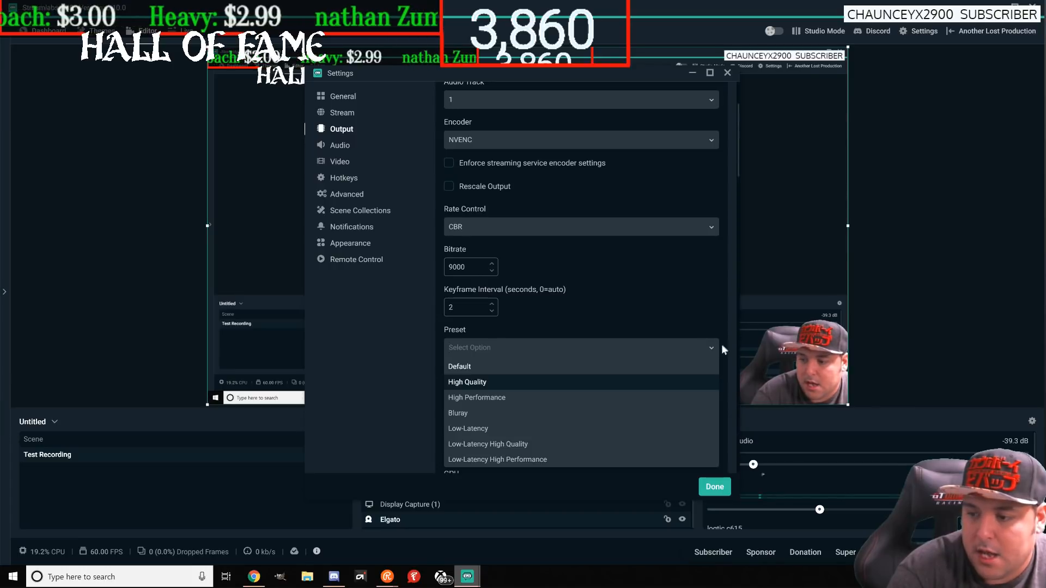
left_click(643, 387)
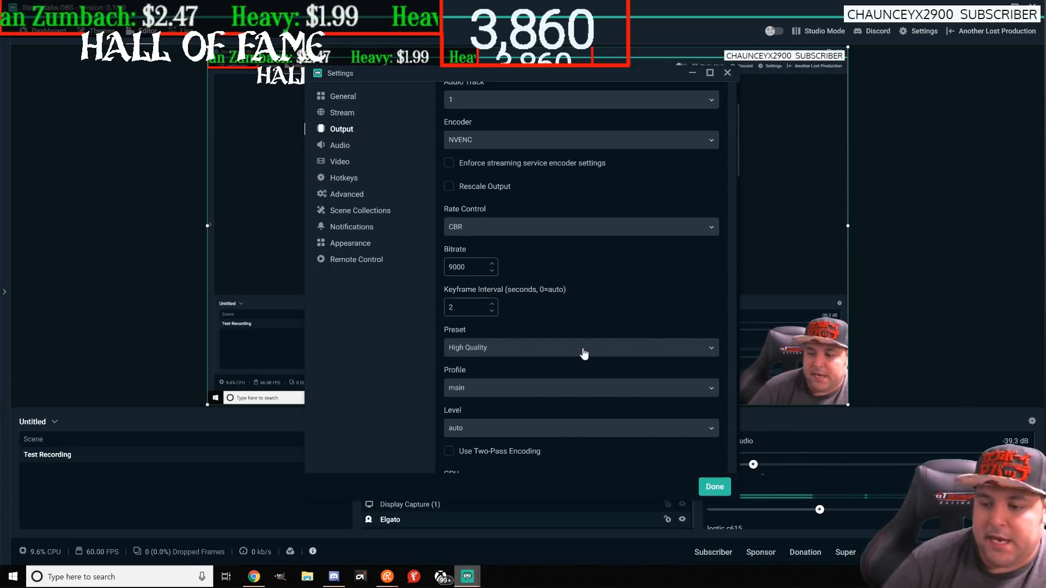
Review the remaining streaming encoder options and the recording type, path, format and encoder in the output settings
scroll(556, 360, "down", 2)
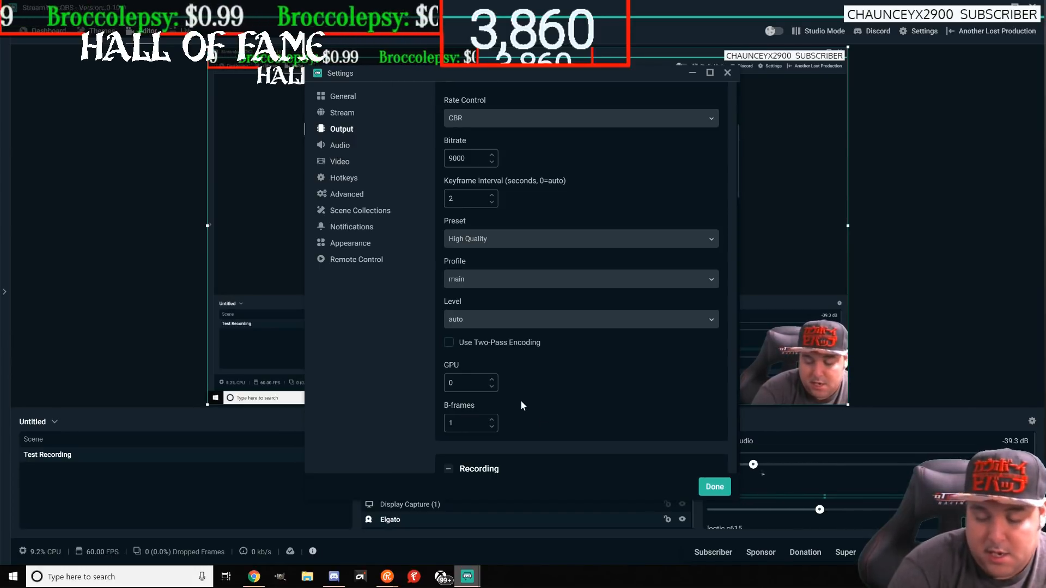
scroll(521, 403, "down", 3)
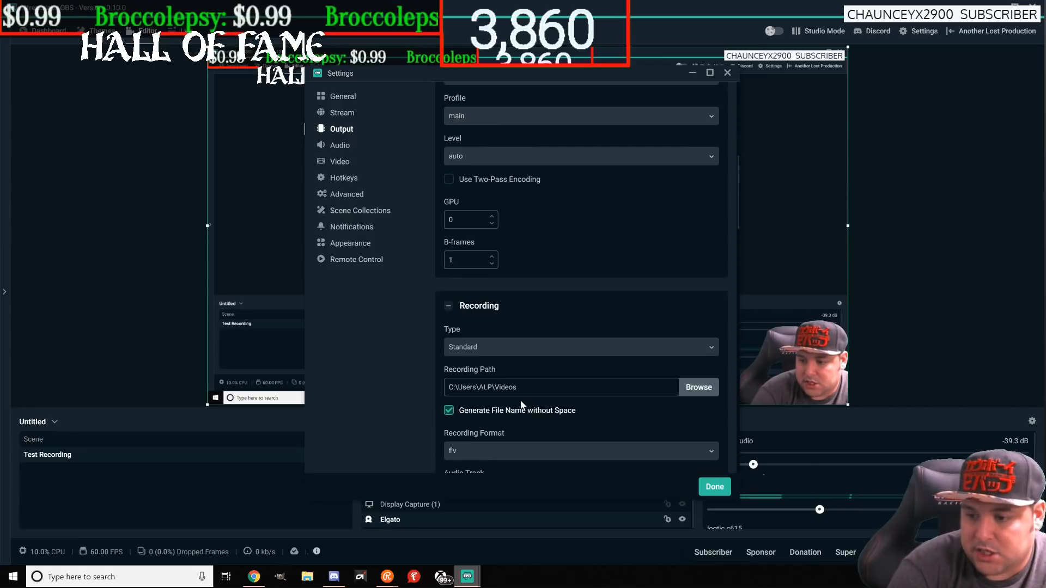
scroll(553, 365, "down", 2)
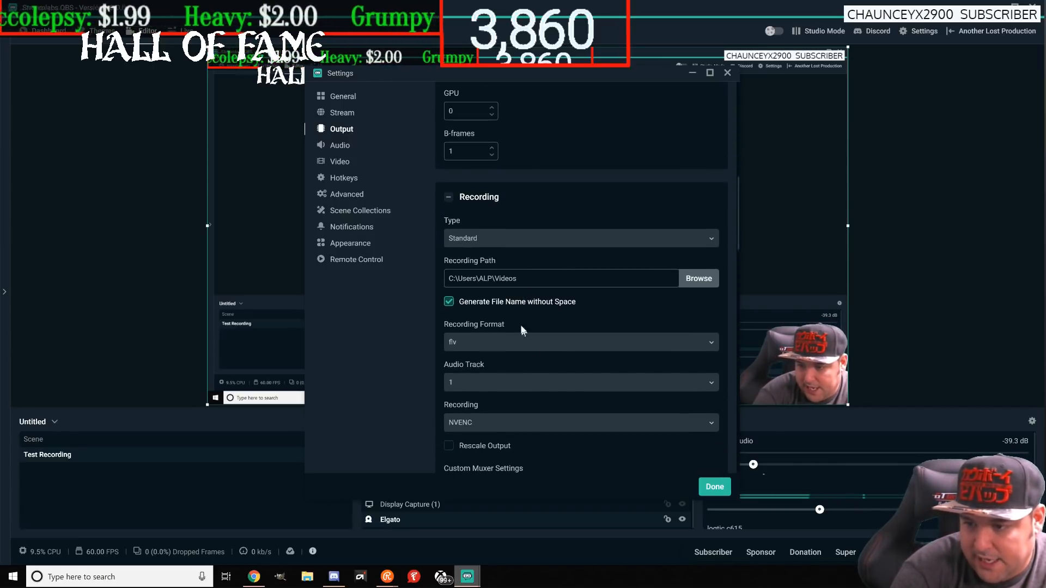
scroll(526, 318, "up", 6)
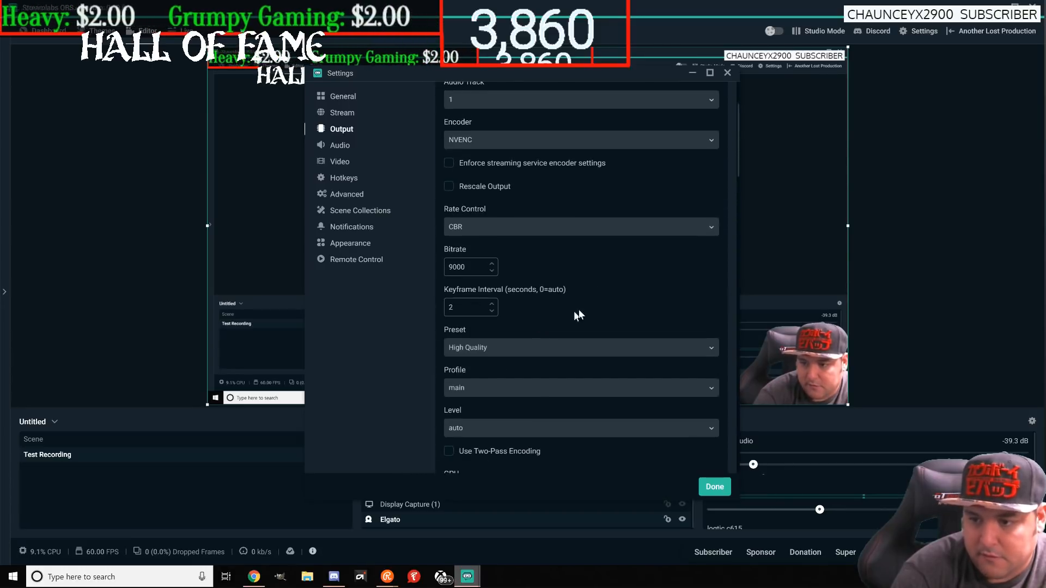
scroll(506, 311, "up", 1)
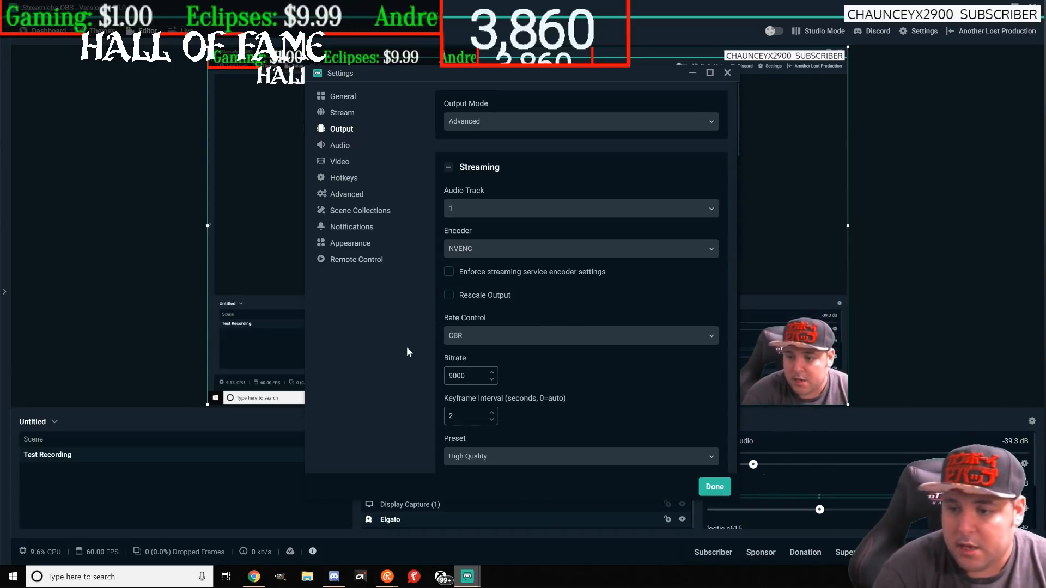
Try out Ctrl+S, D, Backspace and F4 as the Start Streaming hotkey in the hotkey settings
left_click(345, 177)
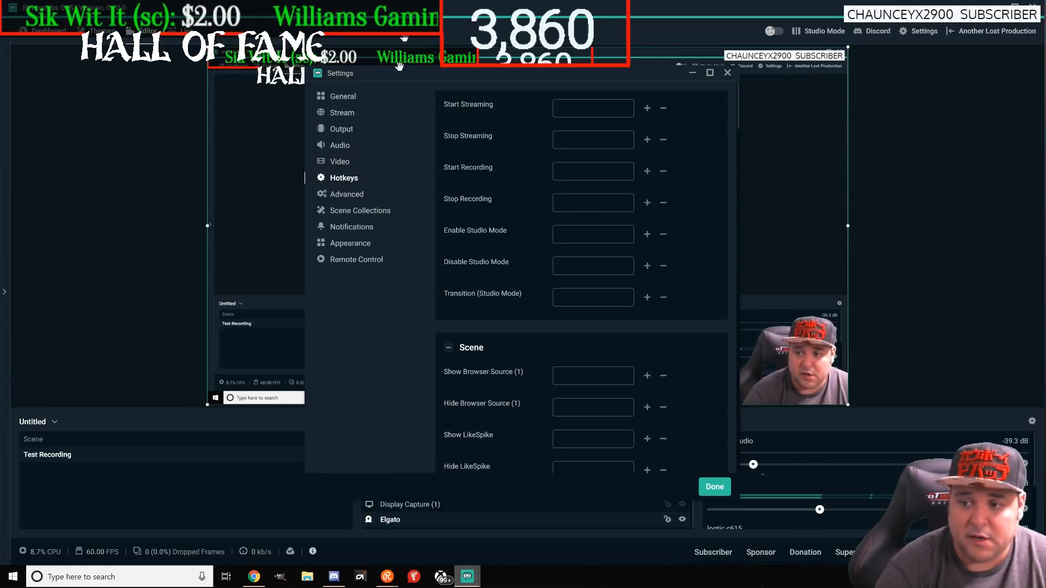
left_click(563, 103)
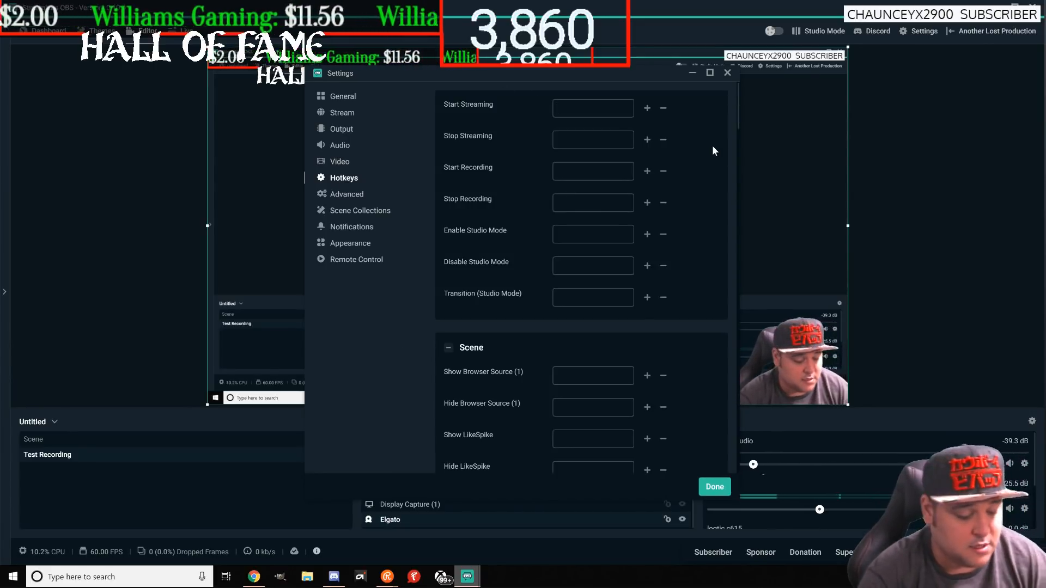
key("ctrl+s")
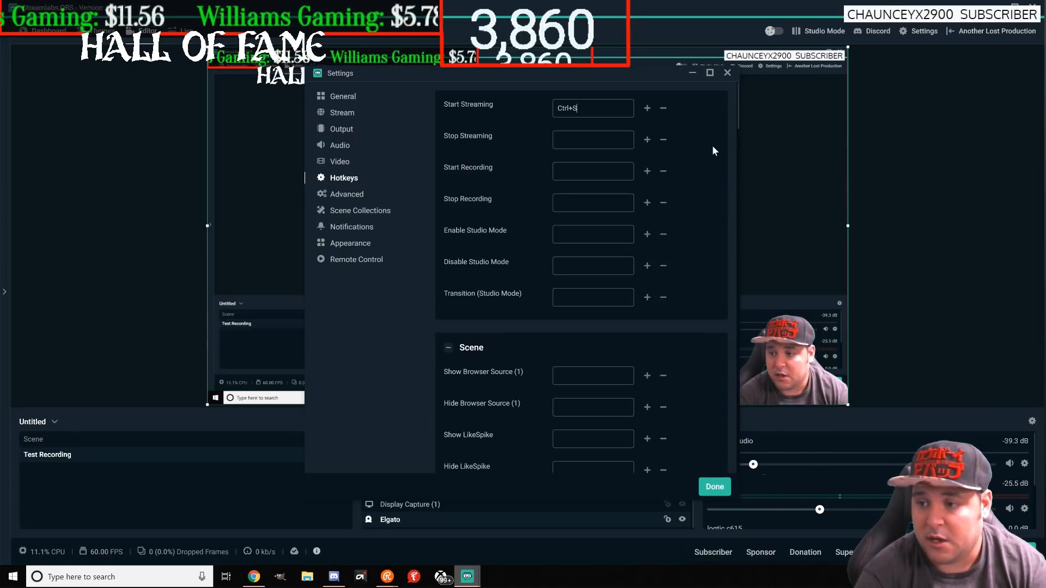
key("d")
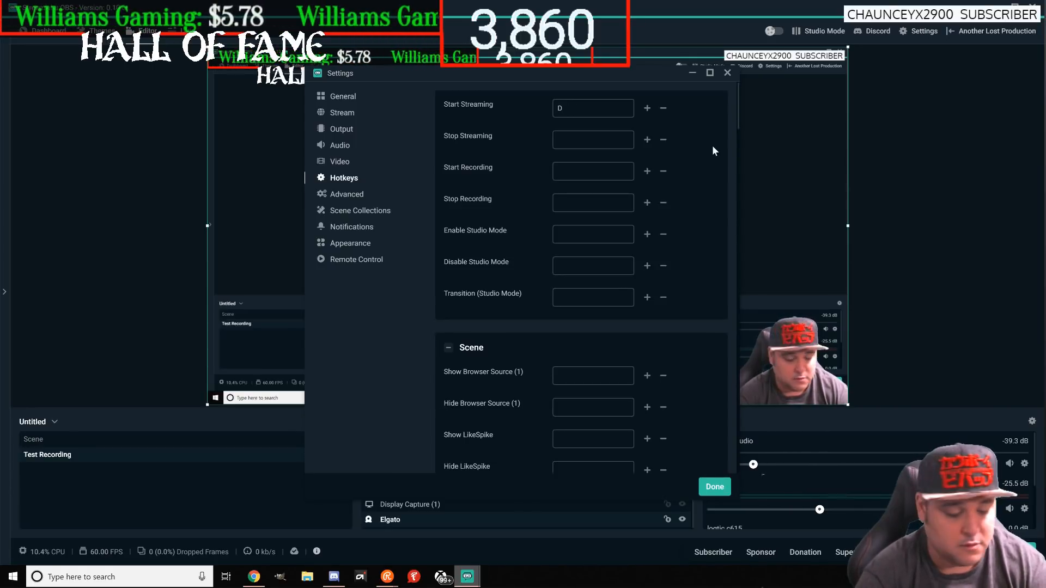
key("BackSpace")
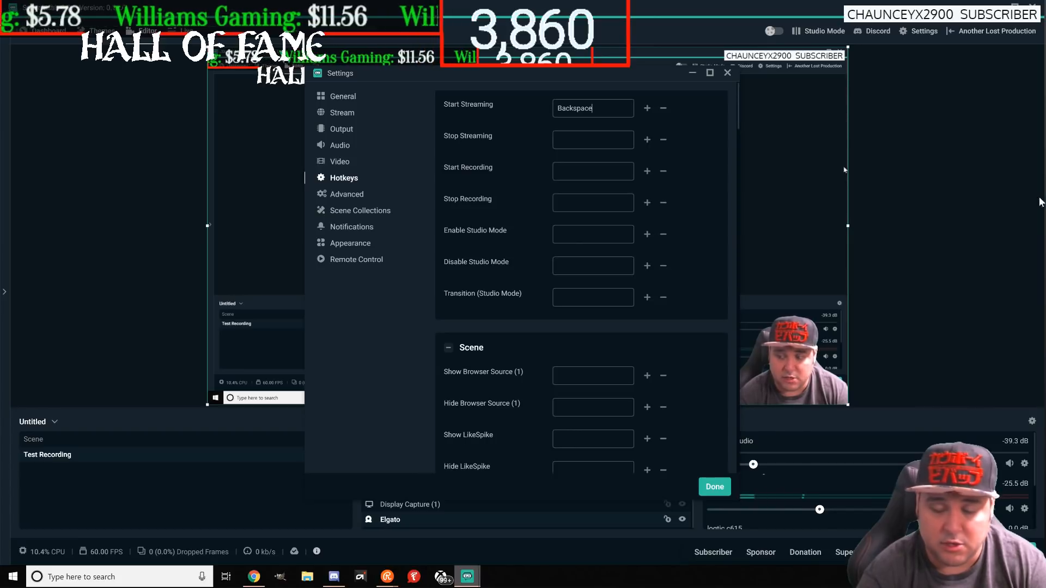
key("F4")
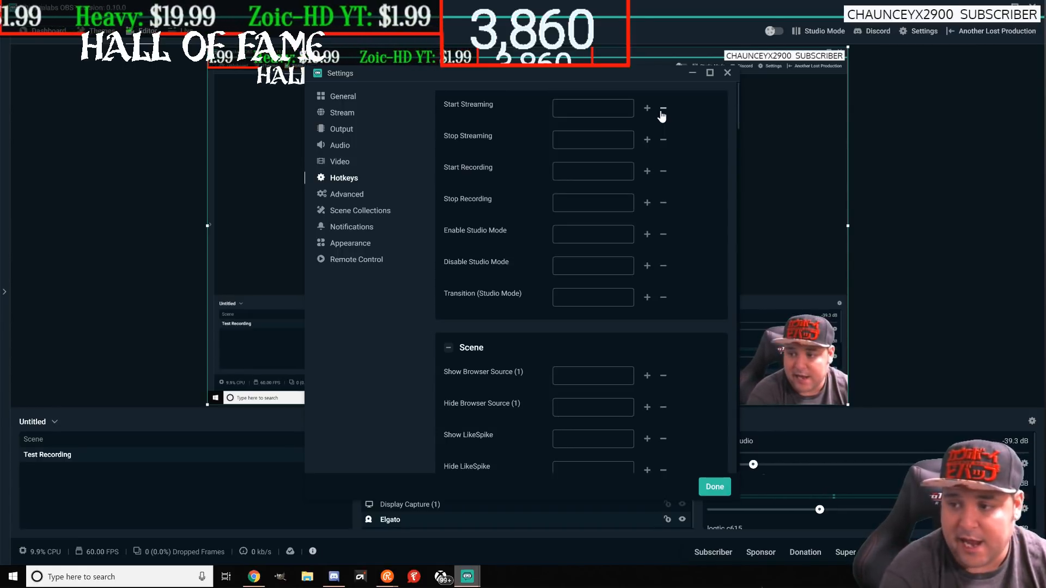
Review the show and hide hotkey entries for the scene's sources, and put the settings window away
key("ctrl+Tab")
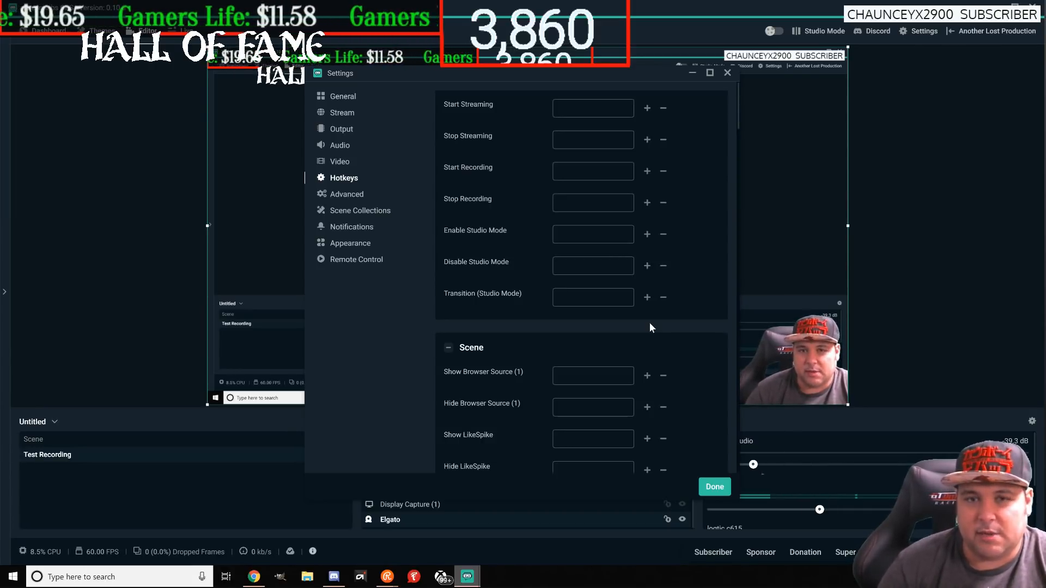
scroll(661, 345, "down", 5)
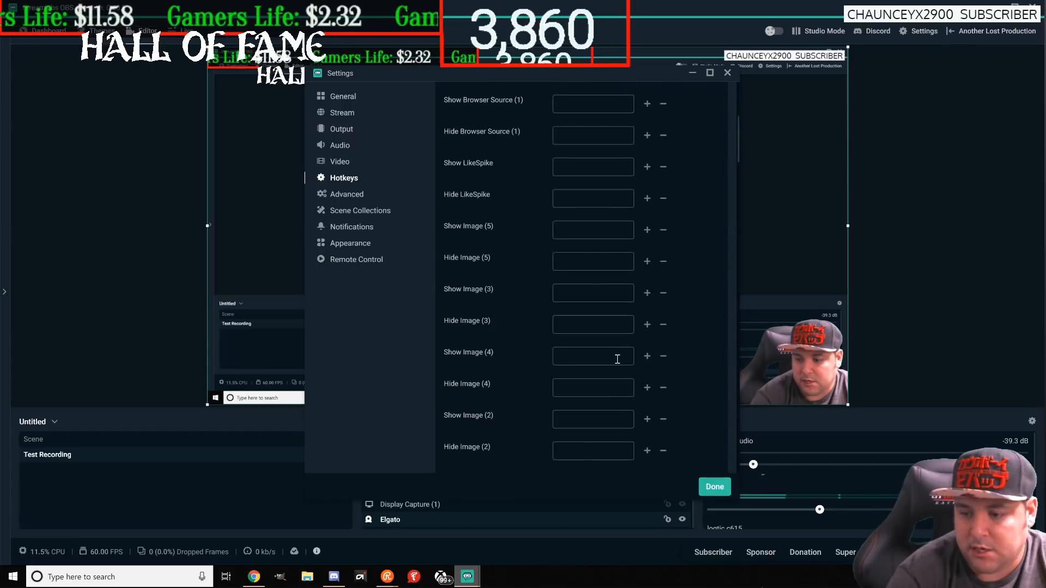
scroll(617, 359, "down", 2)
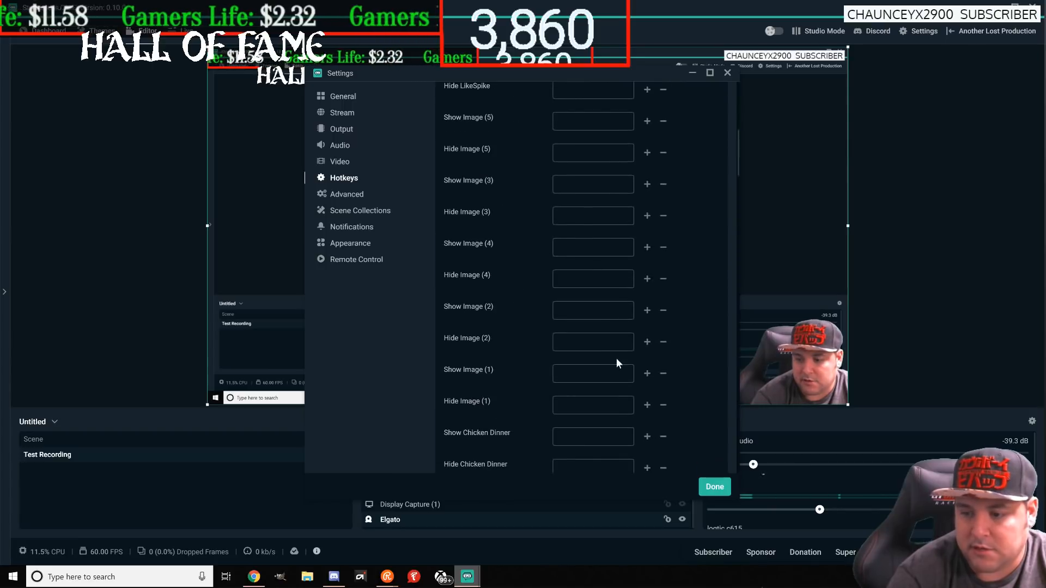
left_click(693, 74)
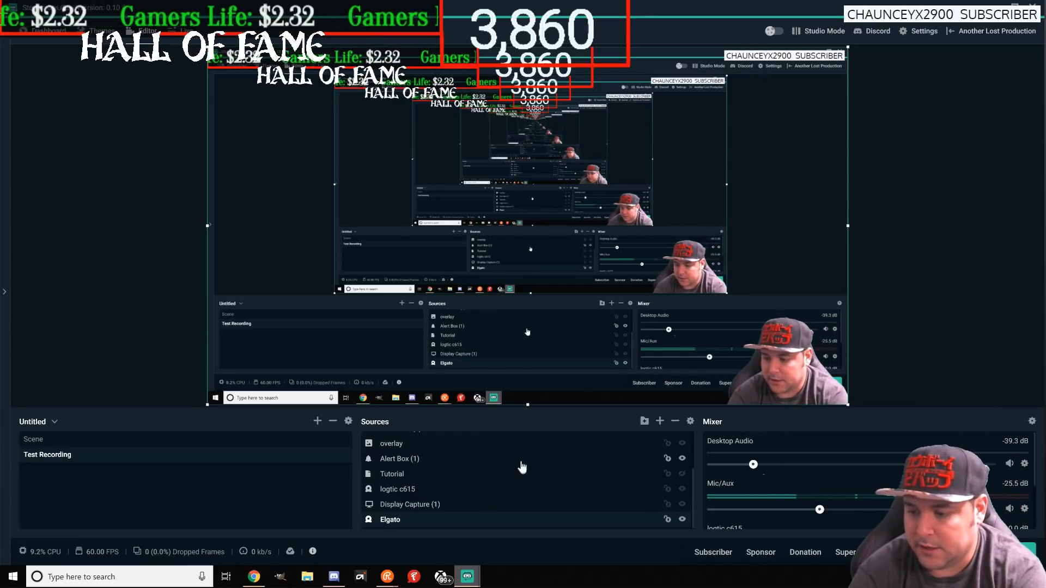
Try out showing and hiding the lost AF image source in the Test Recording scene
scroll(459, 471, "up", 3)
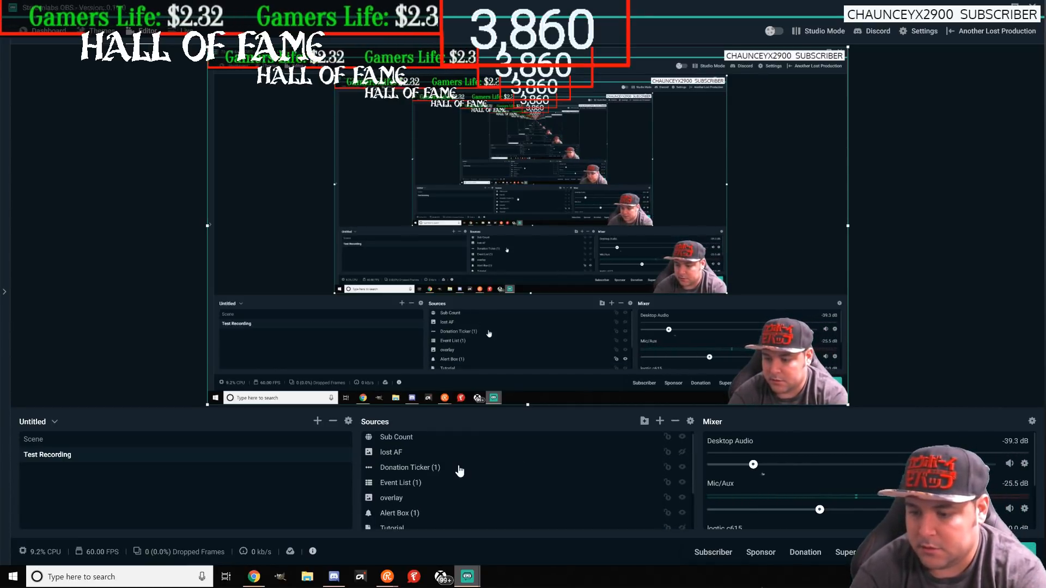
left_click(682, 455)
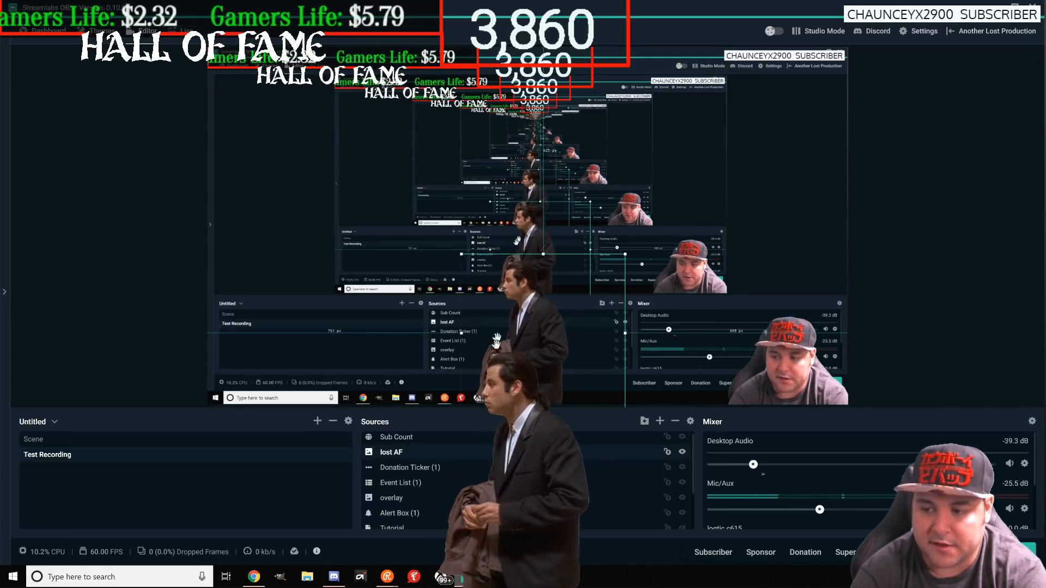
left_click(681, 452)
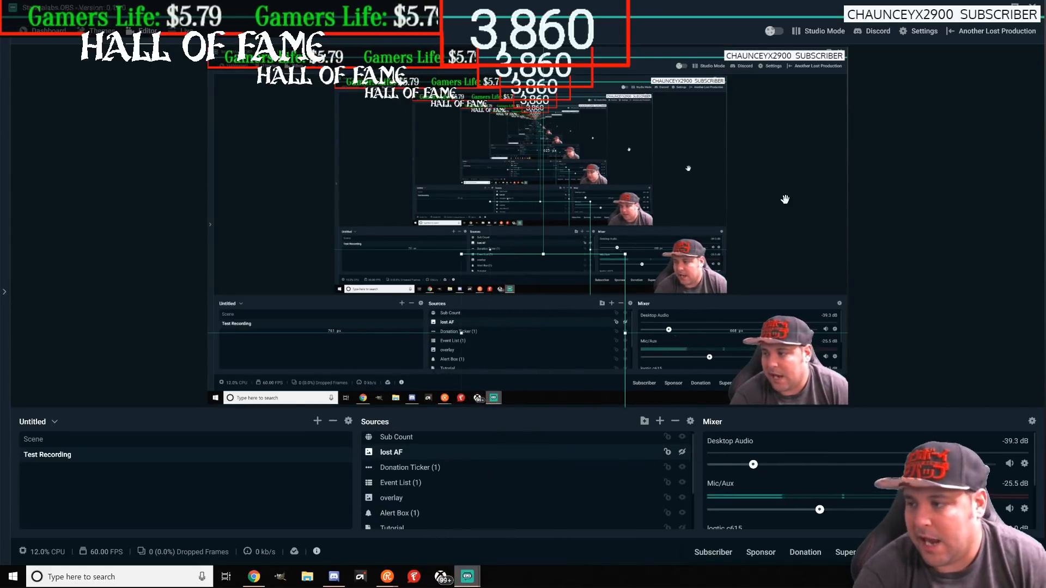
Review the scene collection, advanced, appearance, remote control and general settings, and close the settings
left_click(922, 36)
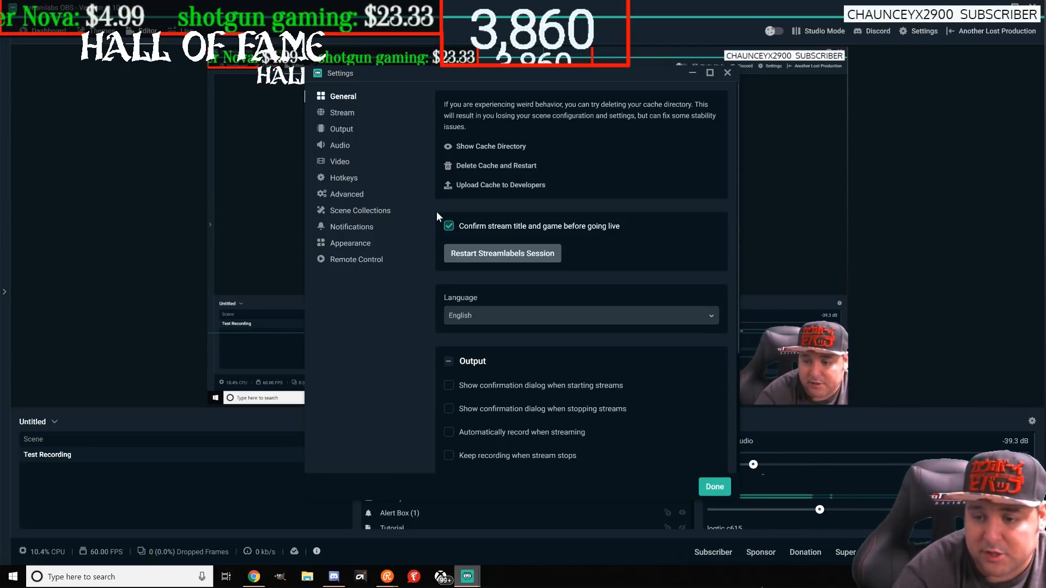
left_click(376, 216)
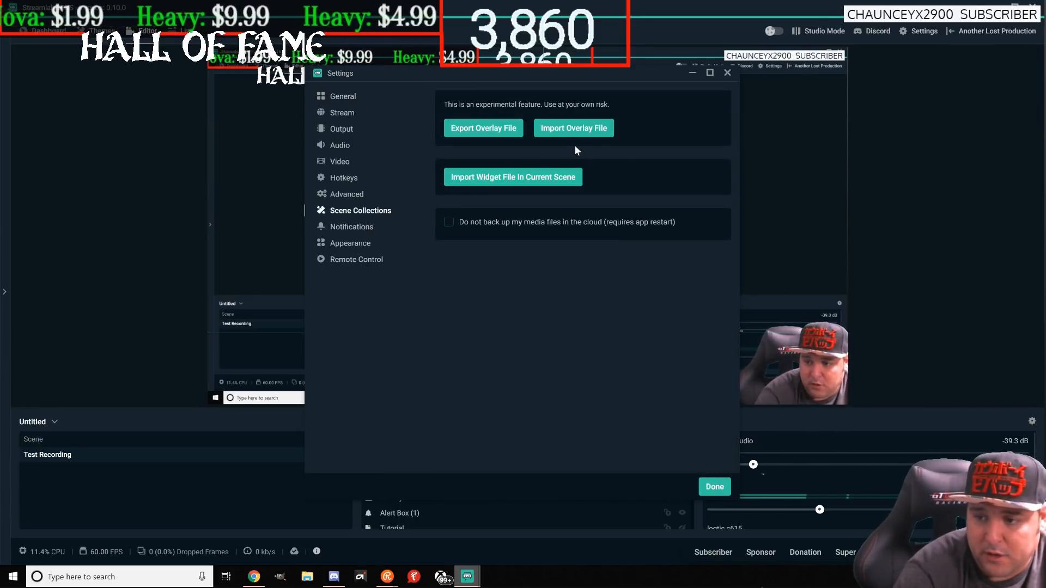
left_click(335, 198)
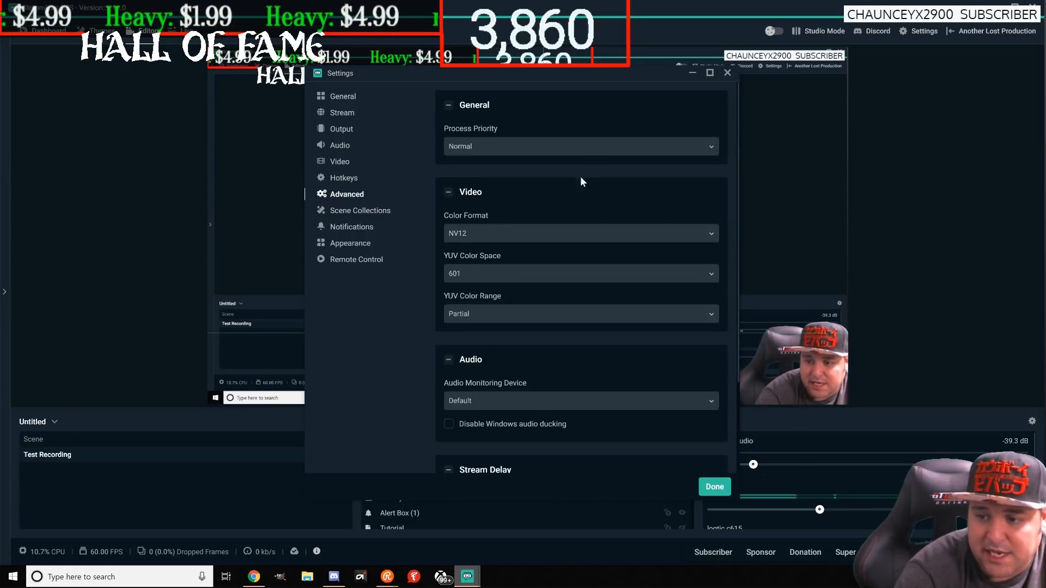
scroll(581, 183, "down", 2)
scroll(536, 254, "up", 1)
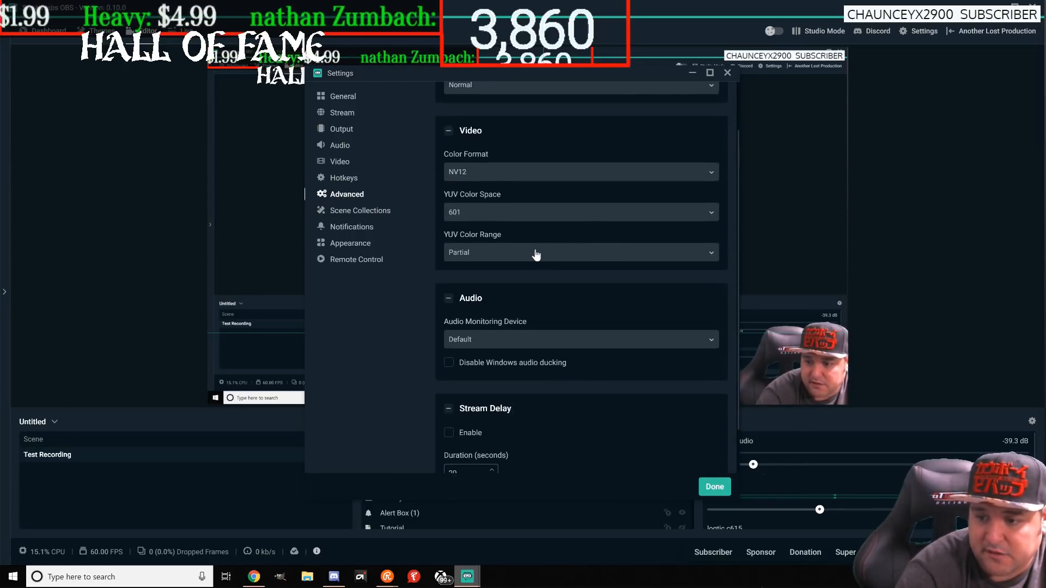
scroll(538, 252, "up", 1)
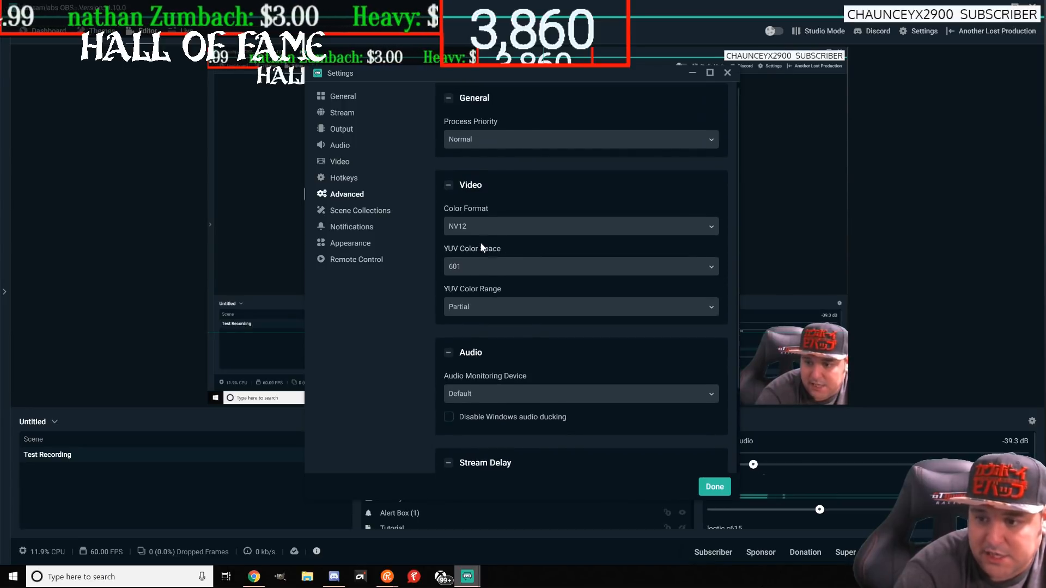
left_click(362, 246)
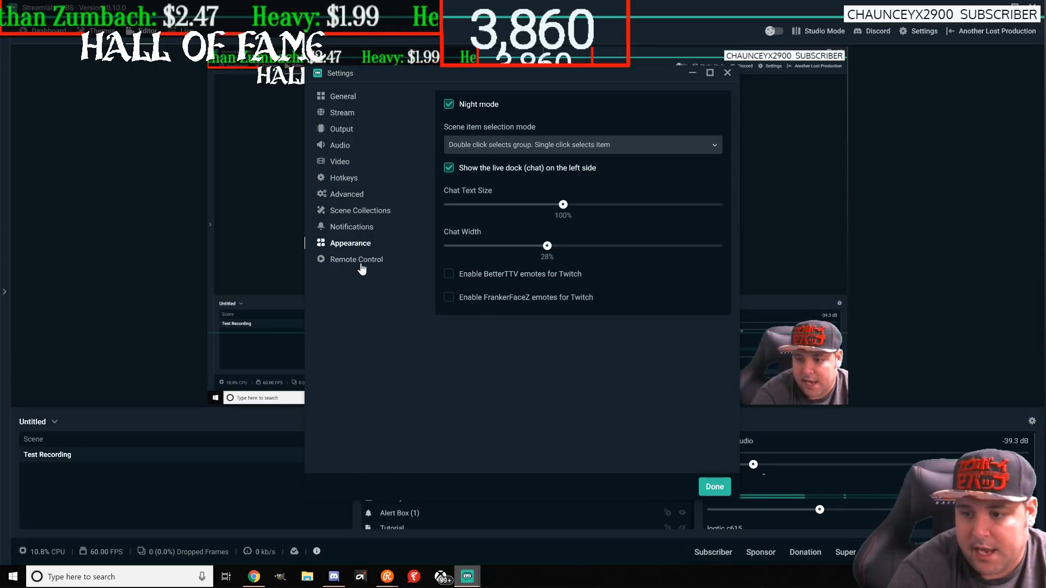
left_click(360, 263)
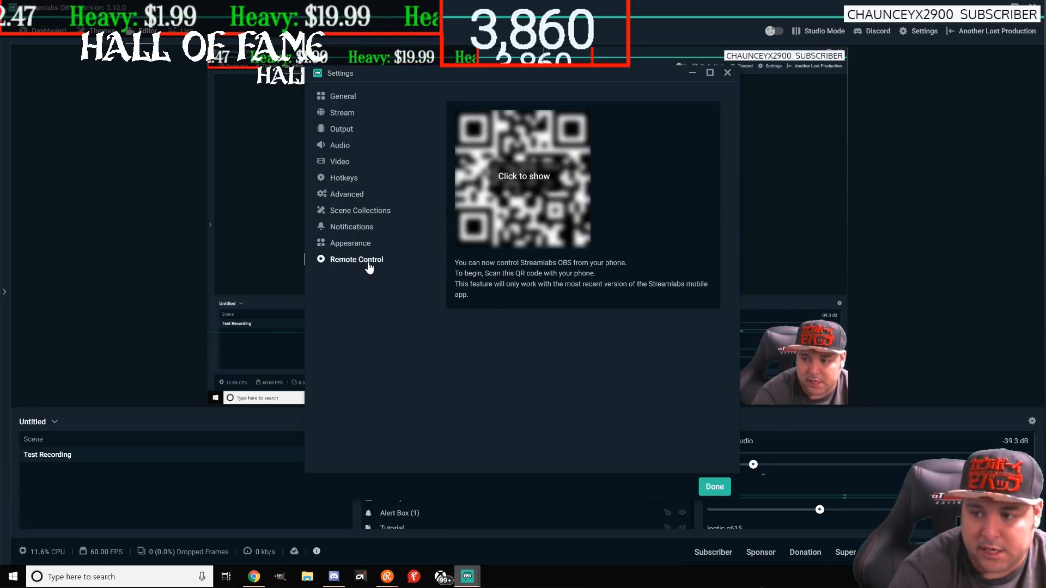
left_click(330, 98)
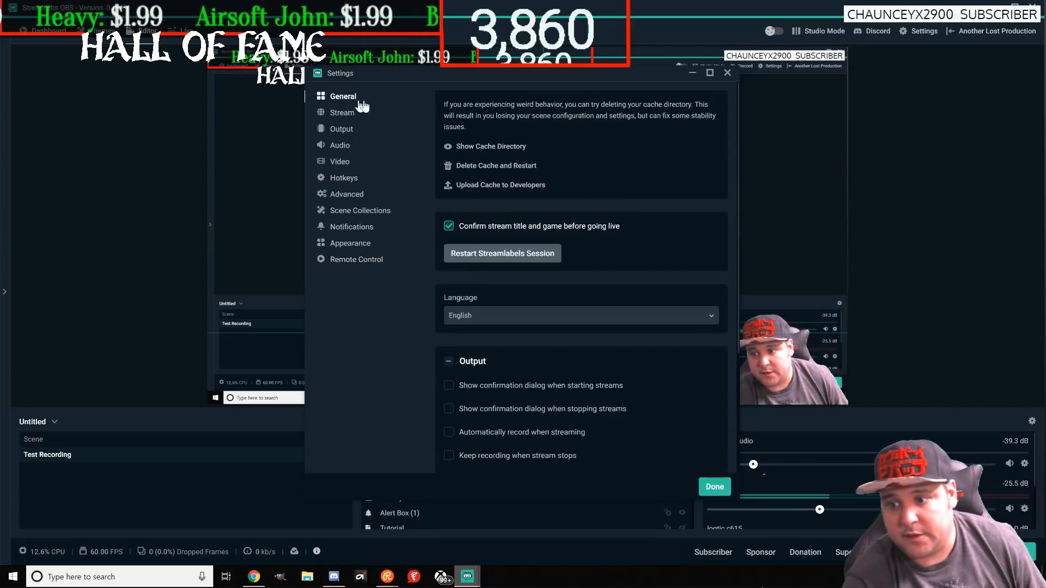
left_click(725, 73)
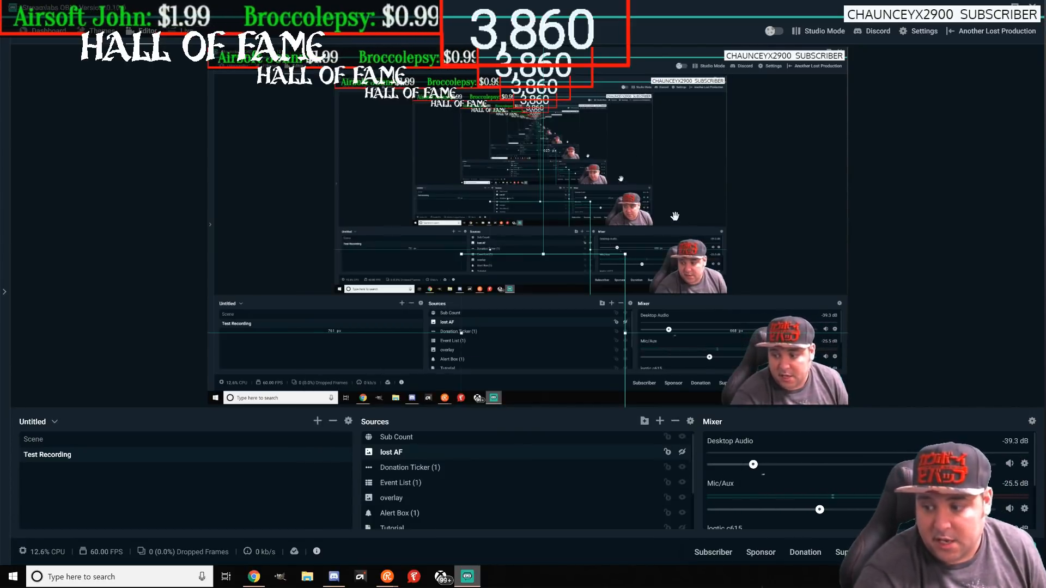
Examine the mixer's audio sources and their volume, sync offset, monitoring and track options in the advanced audio settings
scroll(747, 502, "down", 3)
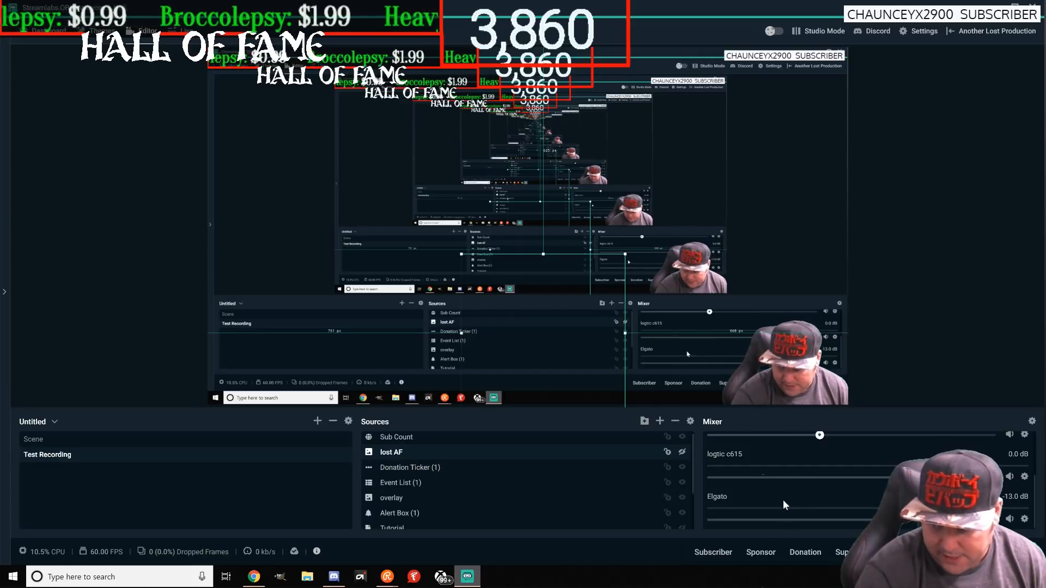
scroll(762, 492, "up", 2)
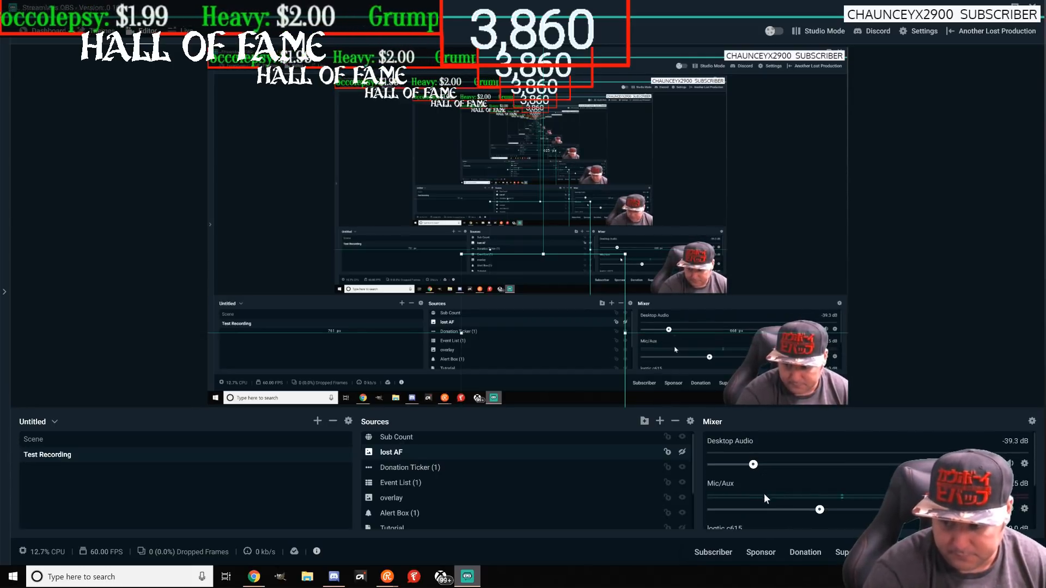
left_click(1032, 421)
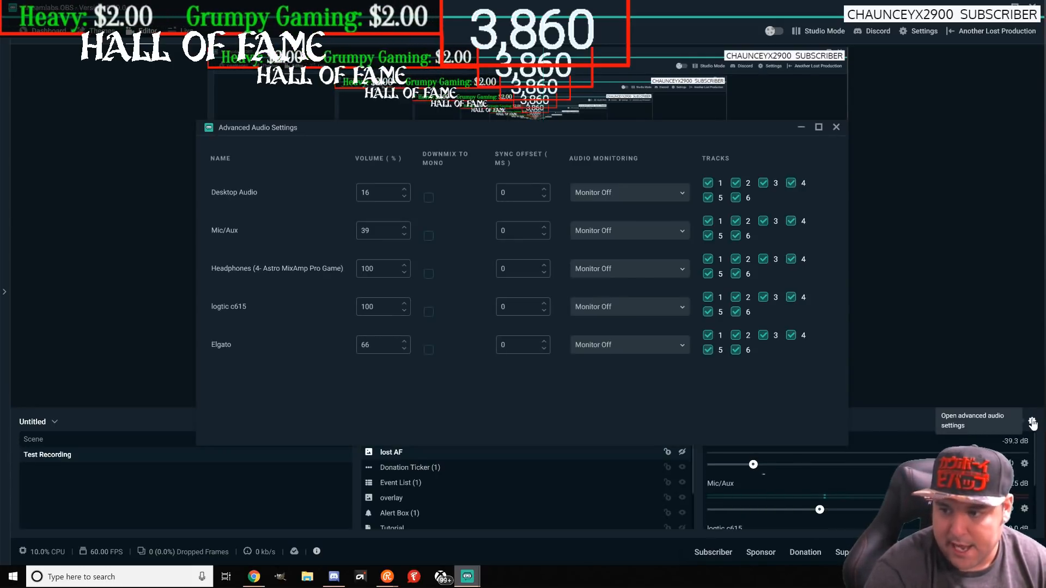
left_click(836, 127)
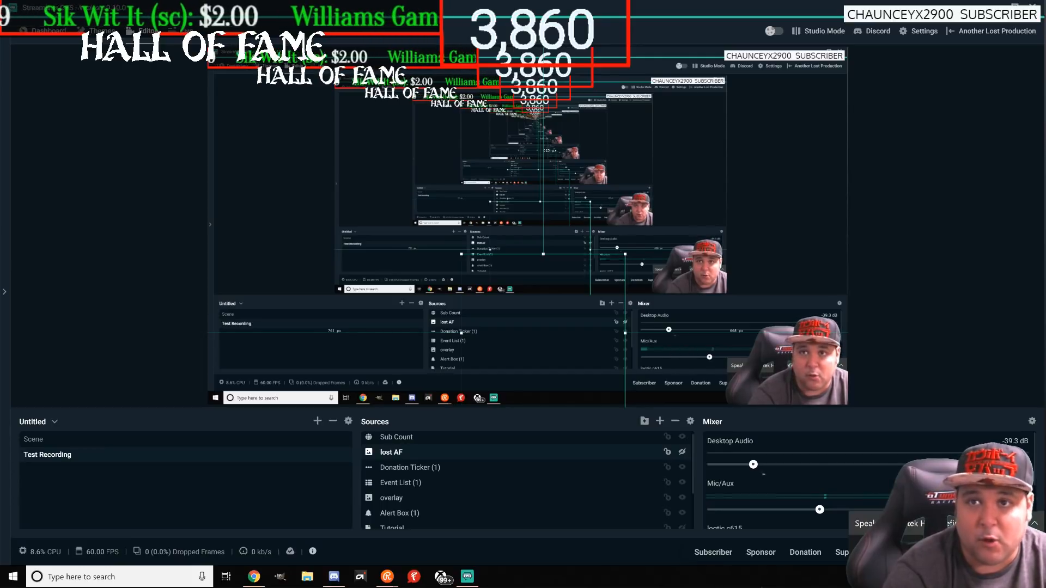
Switch the Windows playback device to the Speakers entry directly below M190VA
left_click(922, 521)
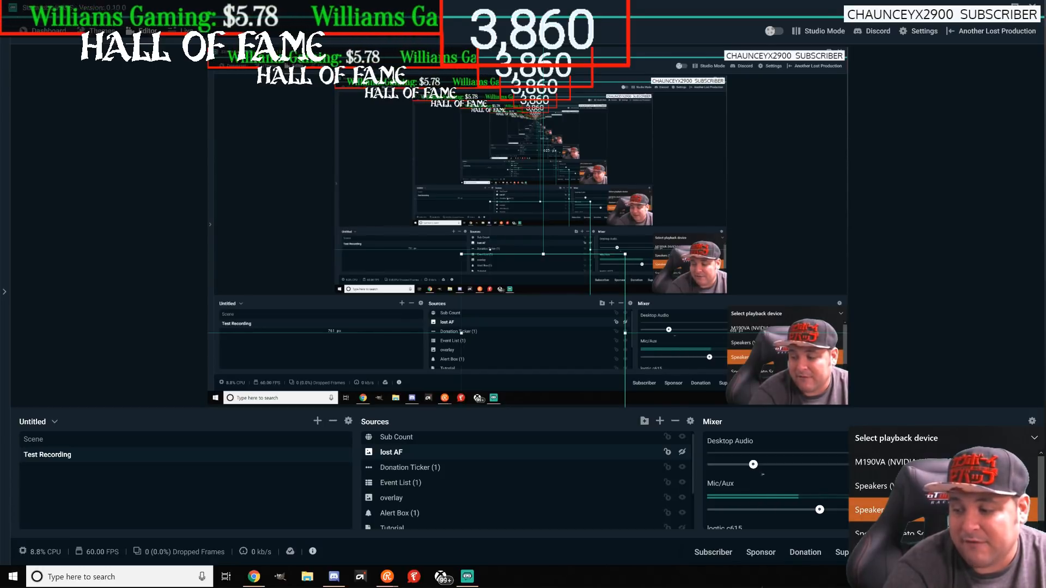
key("Return")
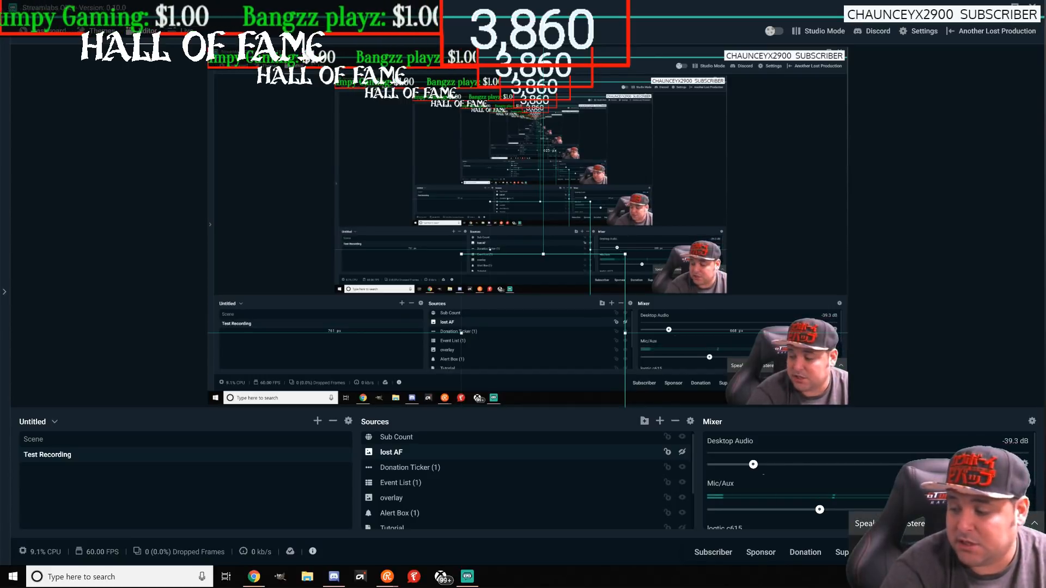
left_click(956, 521)
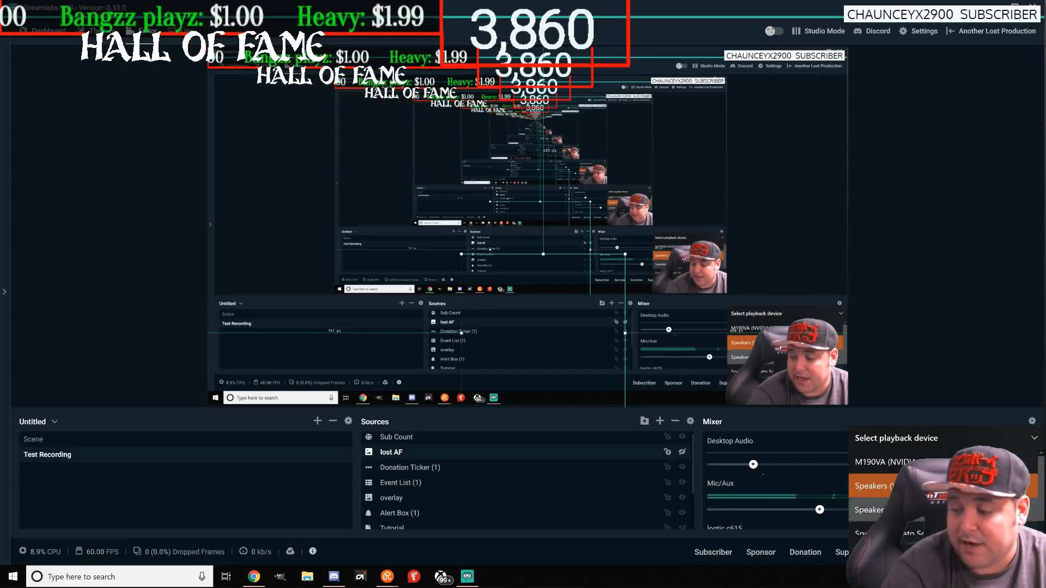
left_click(926, 486)
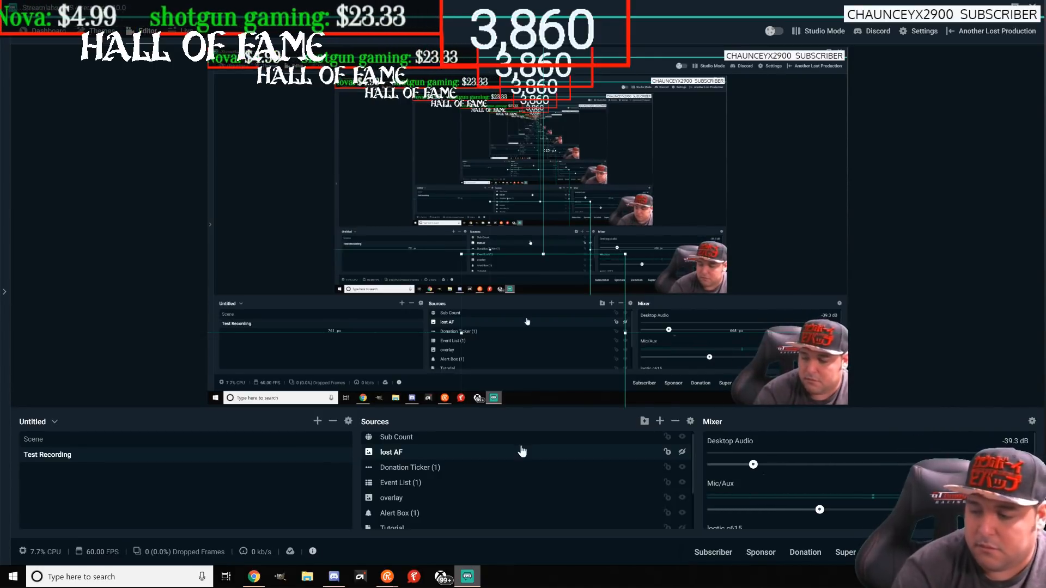
Recheck the advanced audio settings of the mixer and the streaming bitrate in the output settings
left_click(1032, 422)
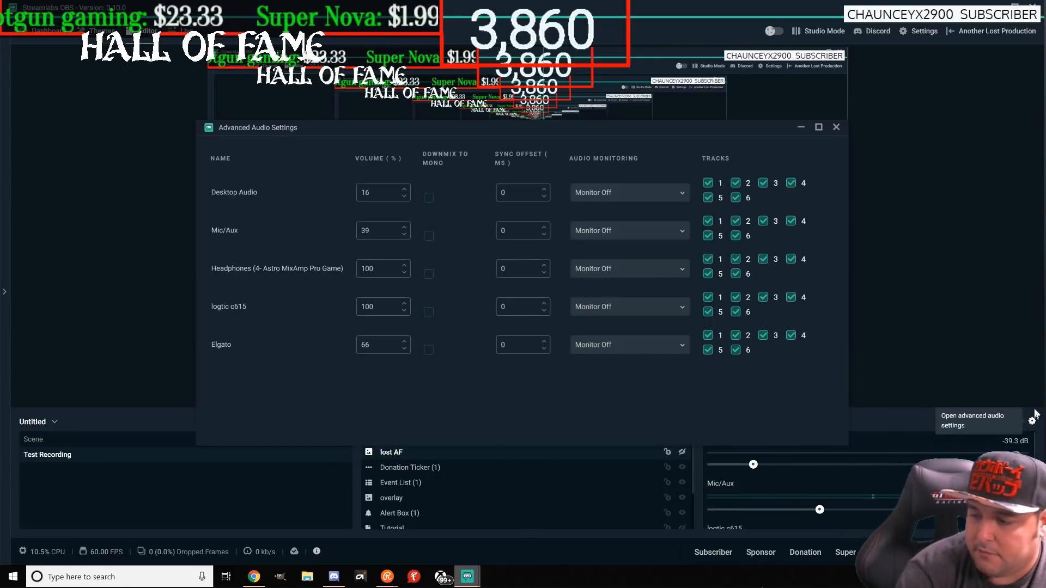
left_click(838, 128)
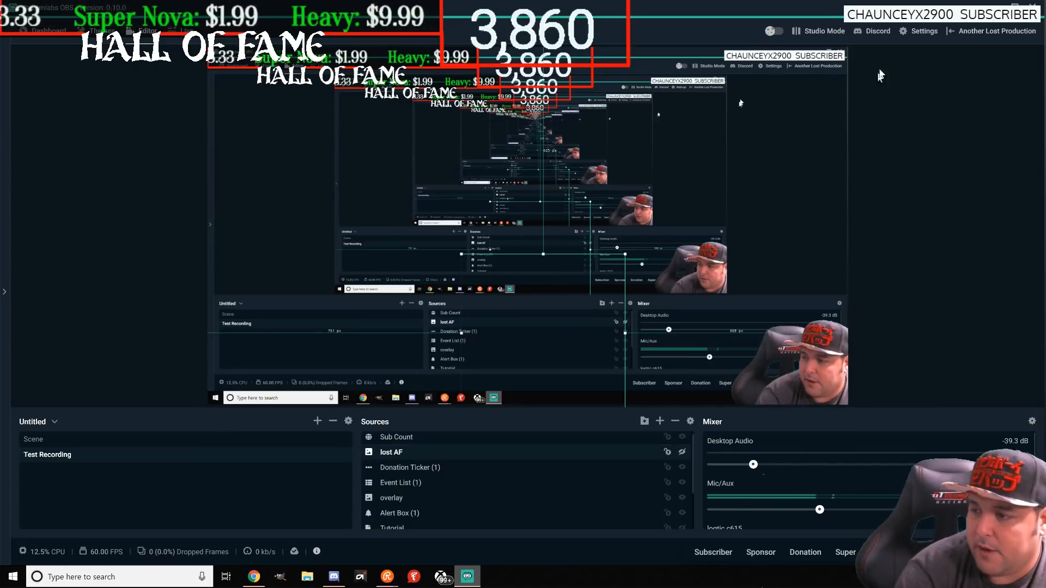
left_click(921, 31)
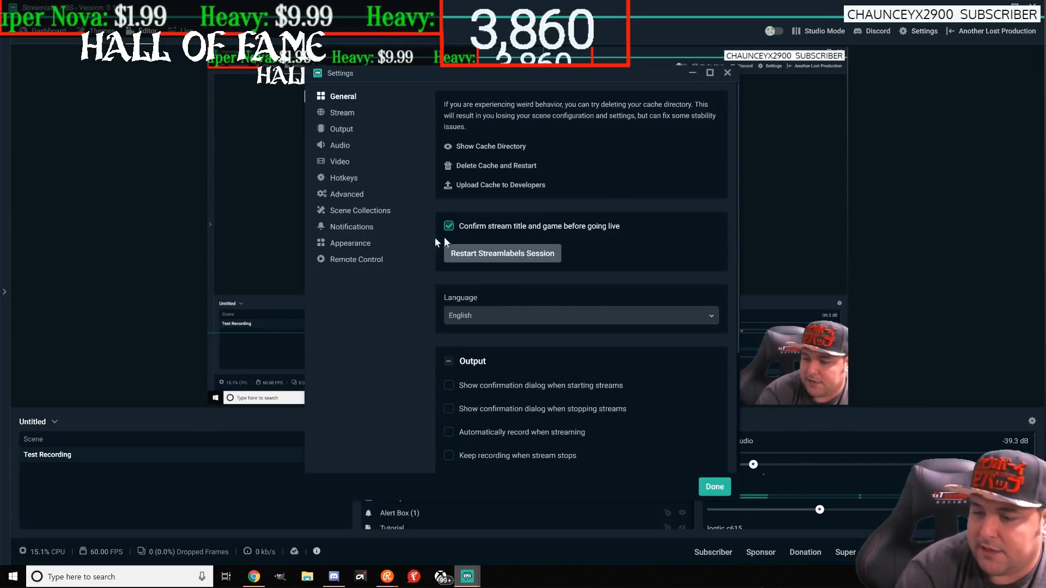
left_click(341, 129)
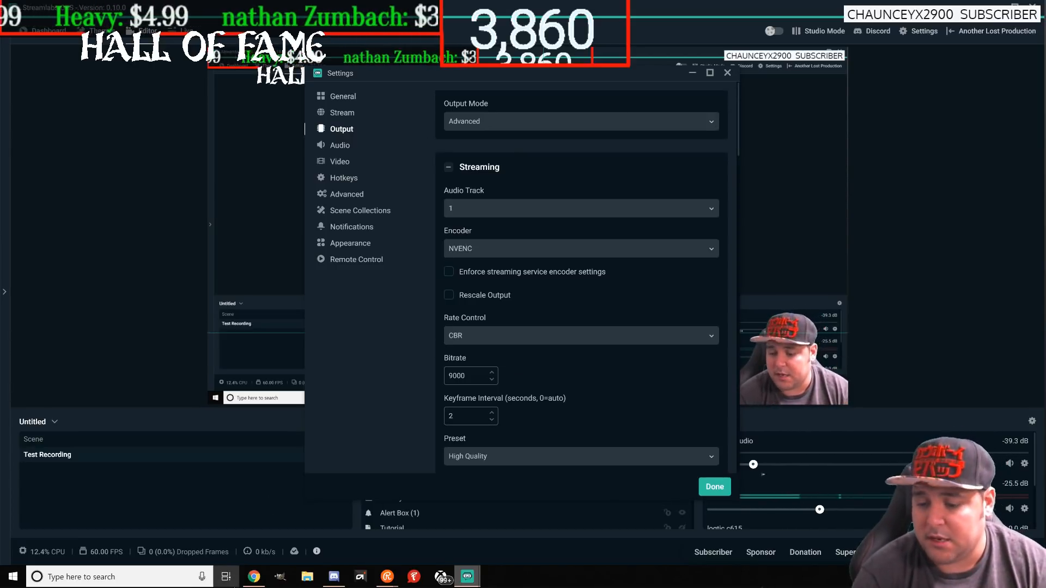
Switch to Chrome, measure the internet connection's speed twice on Speedtest, and return to Streamlabs OBS
left_click(255, 578)
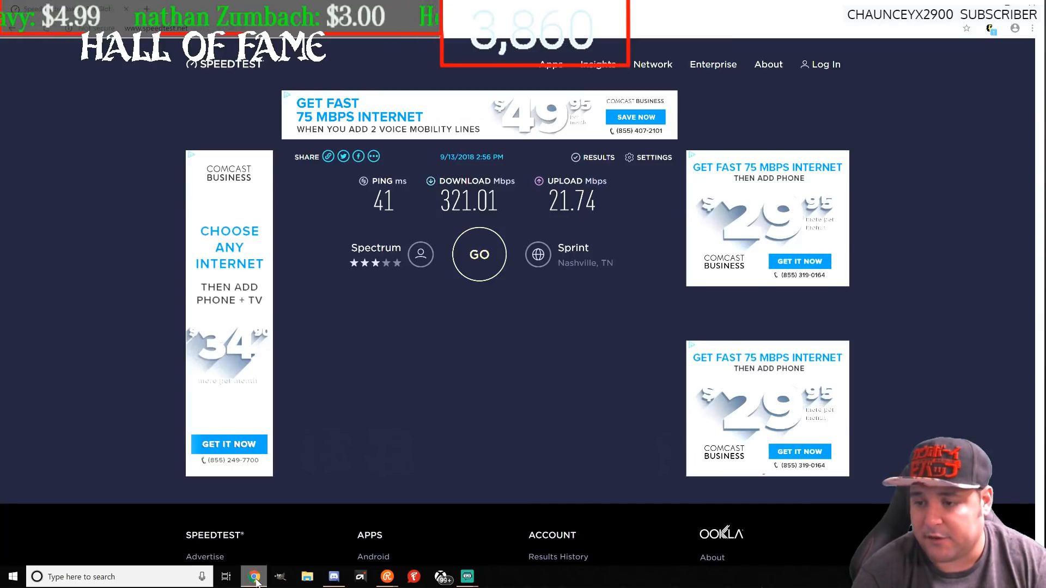
left_click(494, 272)
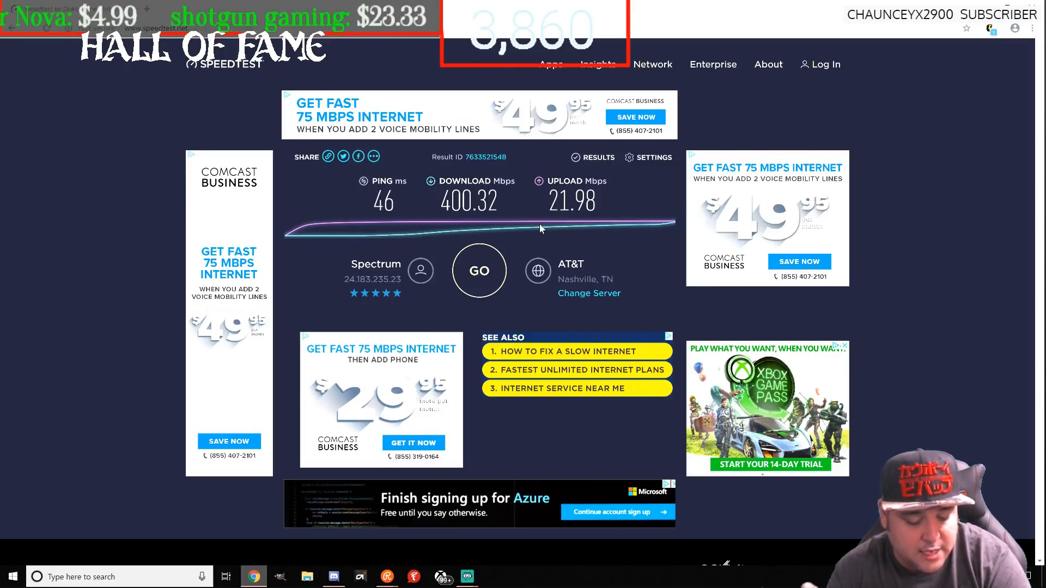
left_click(479, 270)
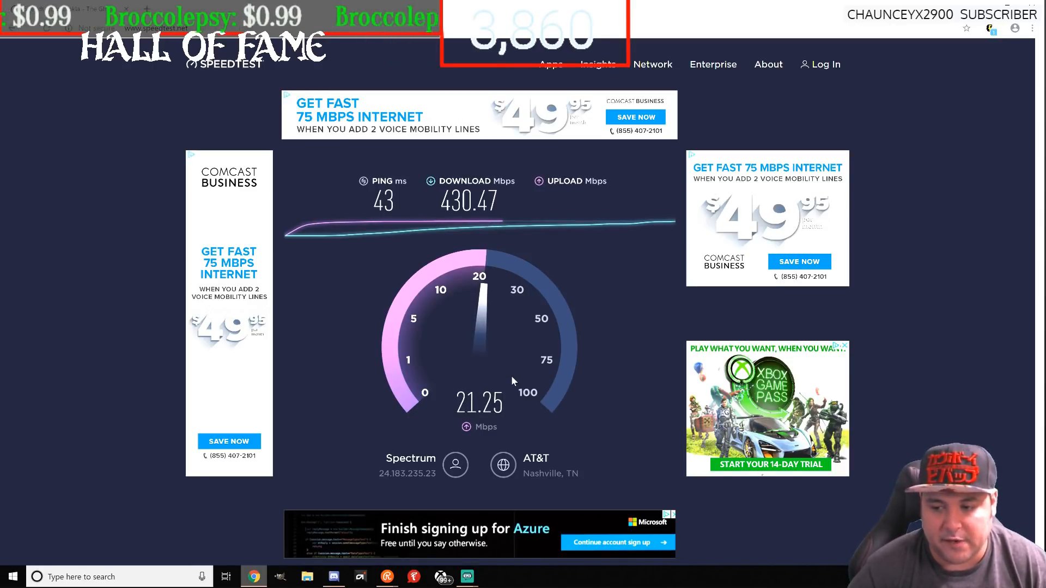
key("alt+Tab")
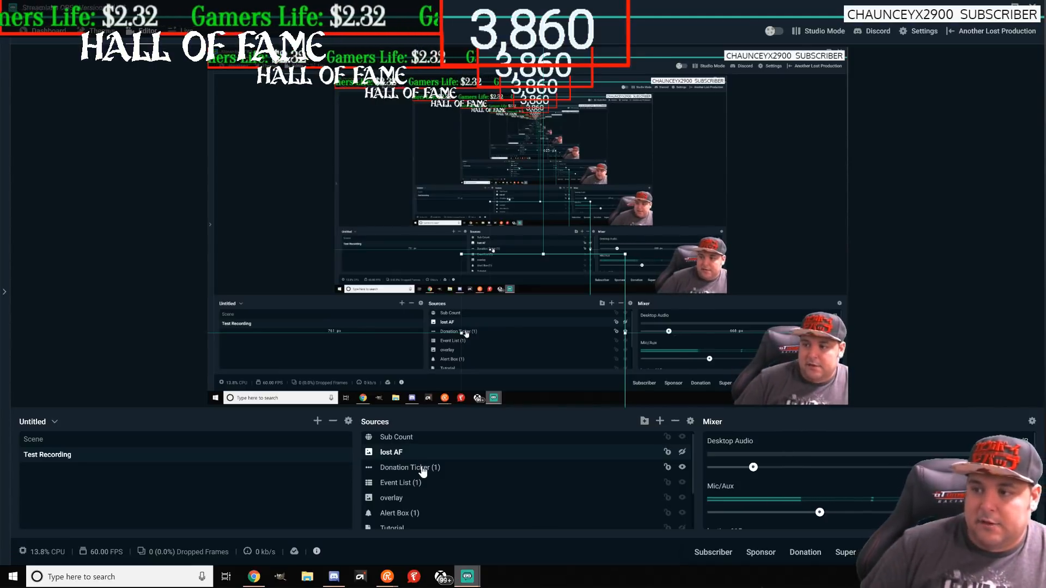